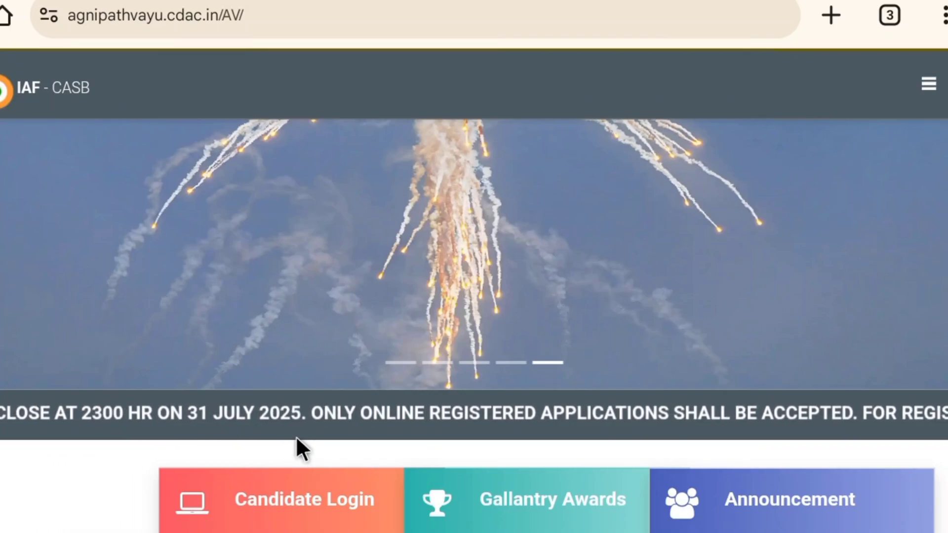
# - Open the Candidate Login page from the IAF Agniveervayu home page
pyautogui.scroll(2, 342, 437)
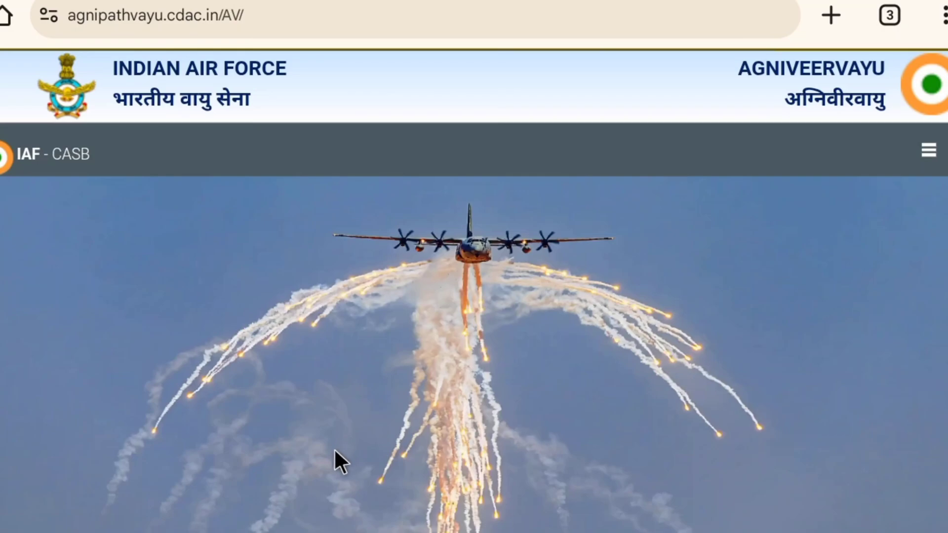
pyautogui.scroll(-5, 338, 458)
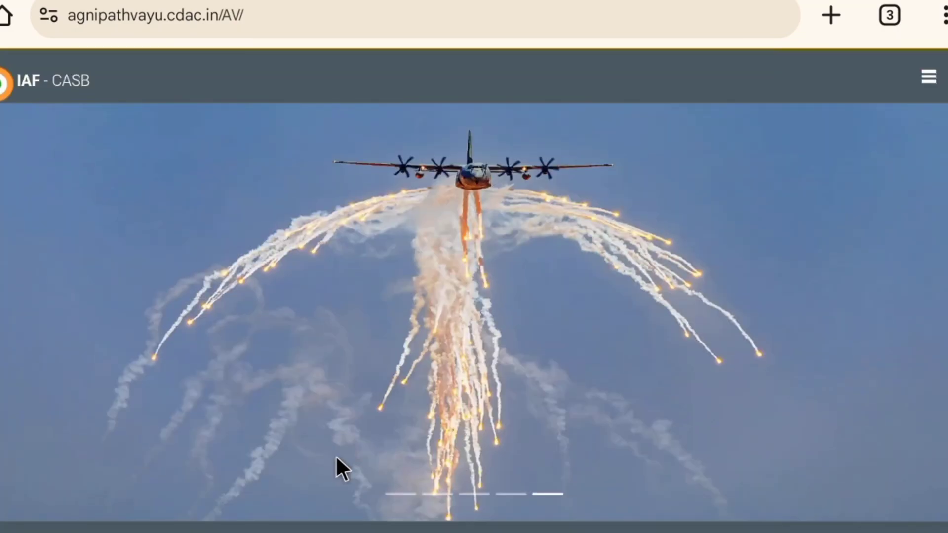
pyautogui.scroll(5, 311, 459)
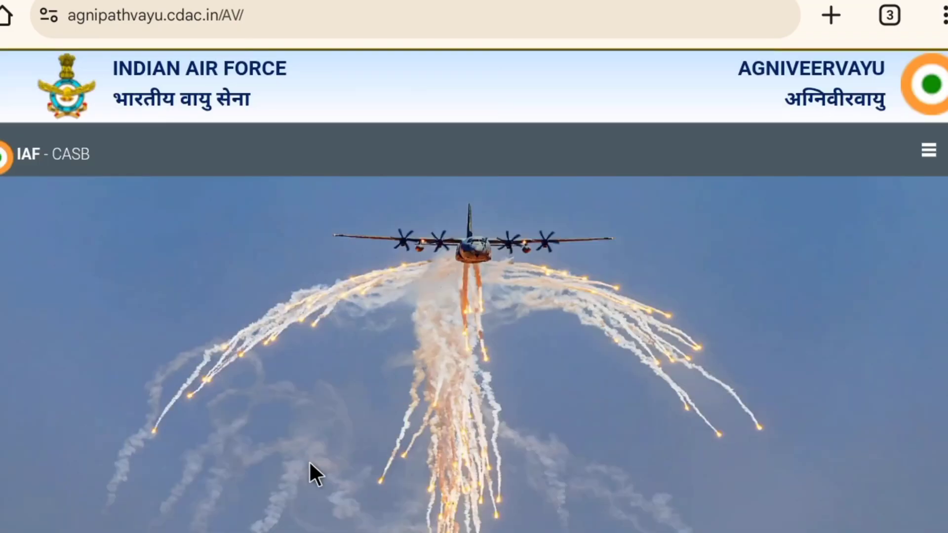
pyautogui.scroll(-3, 311, 460)
pyautogui.scroll(3, 311, 460)
pyautogui.scroll(-2, 474, 296)
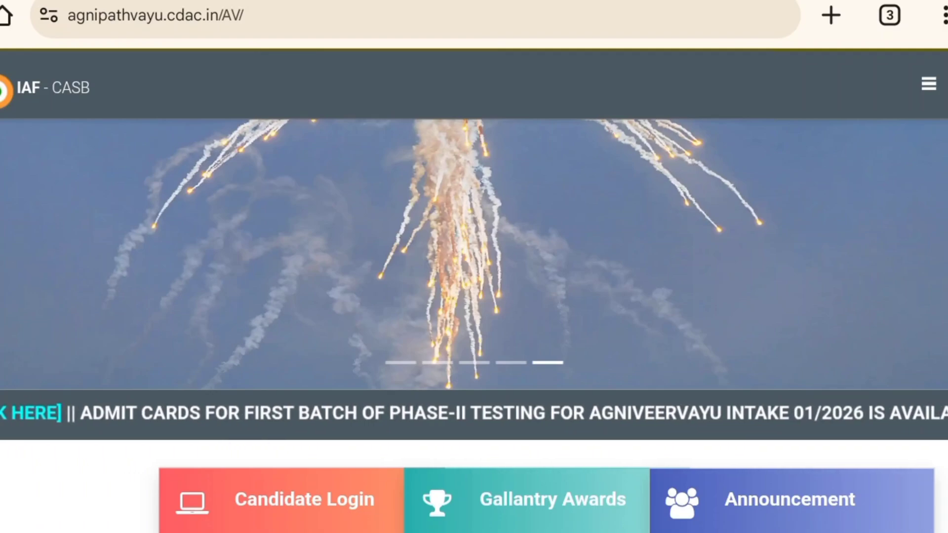
pyautogui.scroll(3, 474, 297)
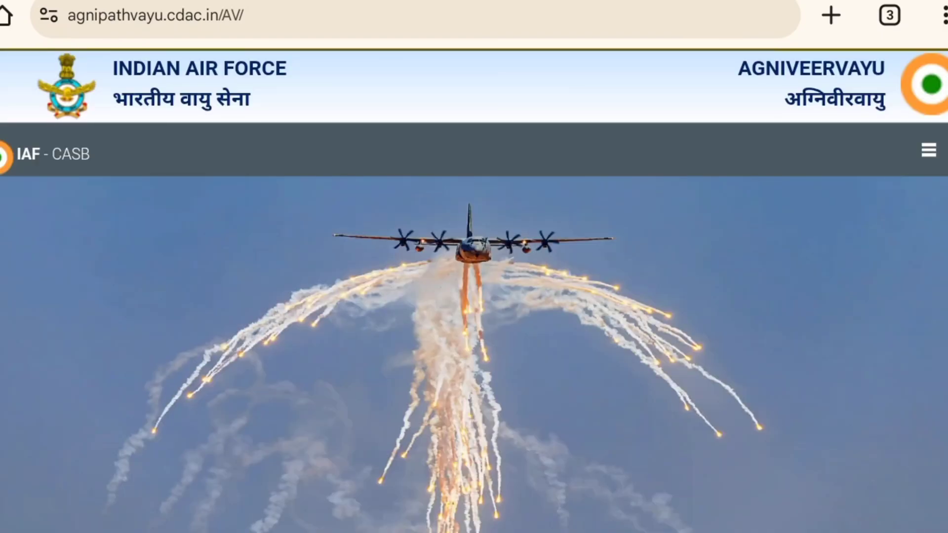
pyautogui.scroll(-5, 474, 296)
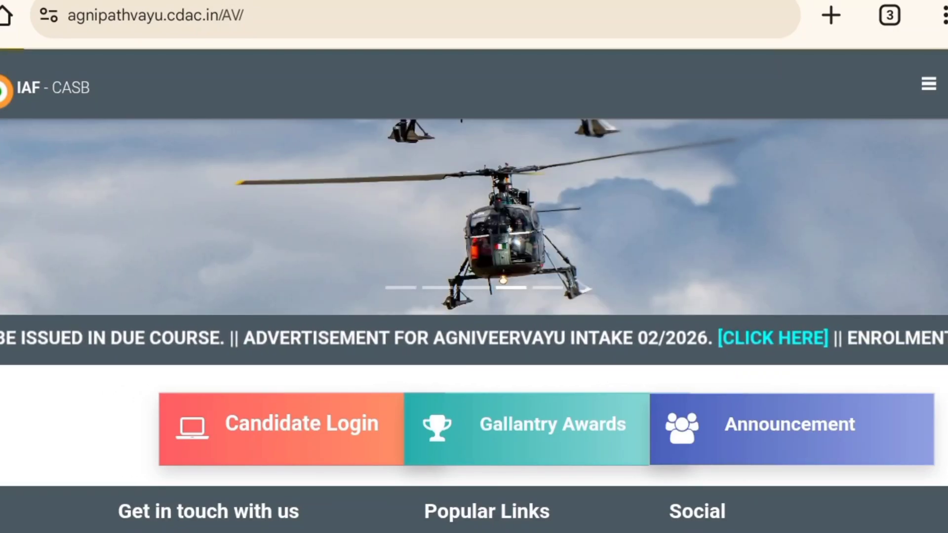
pyautogui.click(302, 424)
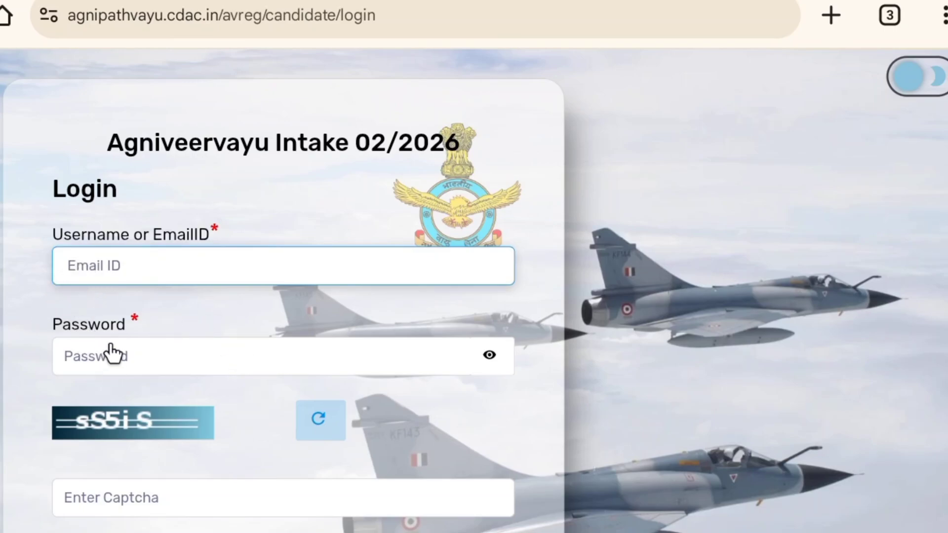
# - Open the registration options for Agniveervayu Intake 02/2026 from the login page
pyautogui.scroll(-3, 118, 385)
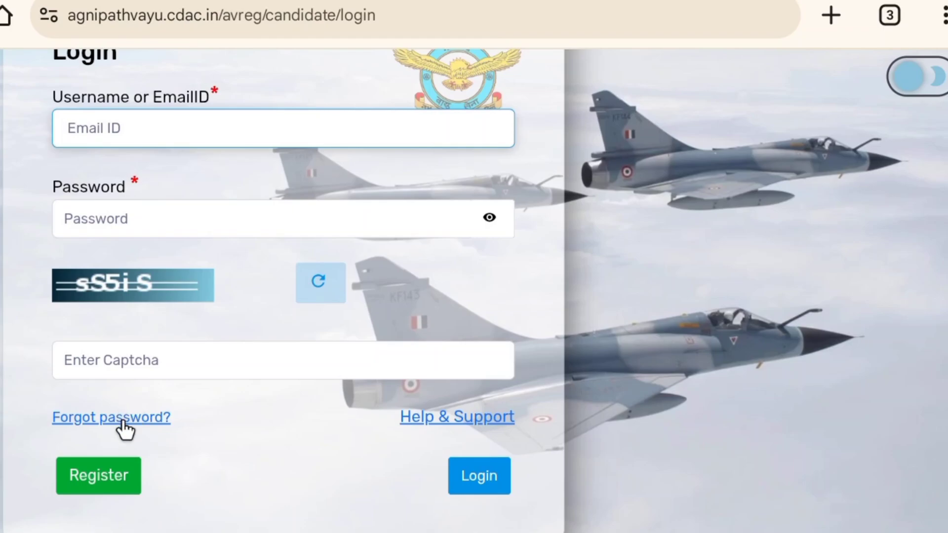
pyautogui.scroll(3, 125, 419)
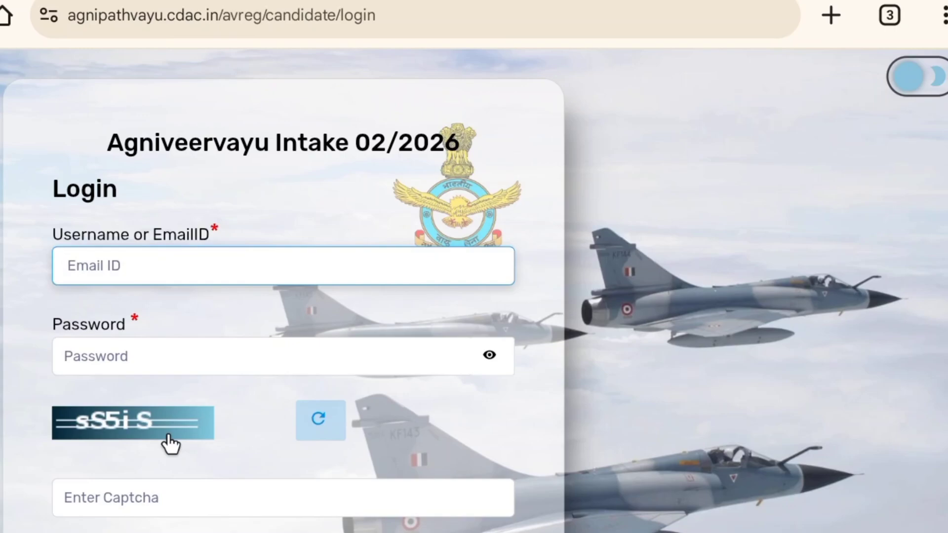
pyautogui.scroll(-2, 170, 444)
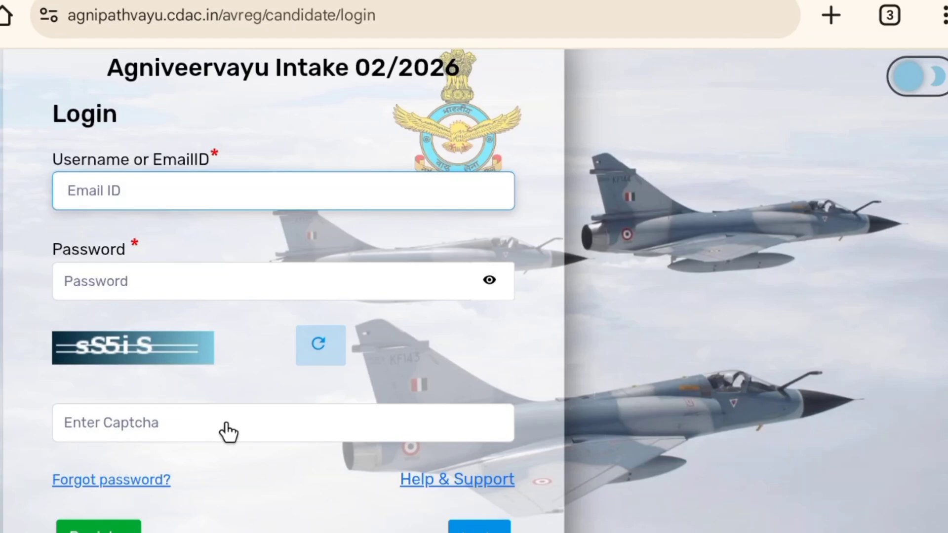
pyautogui.scroll(-1, 228, 432)
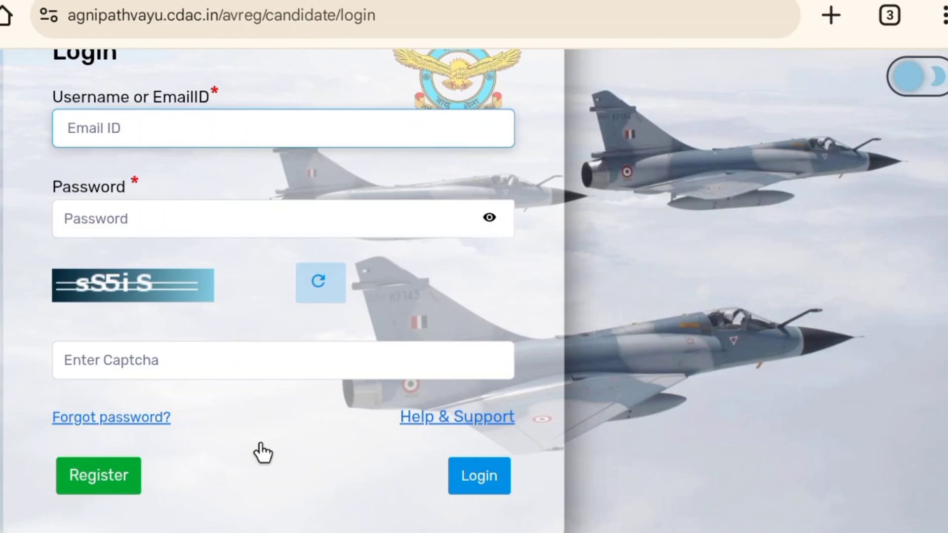
pyautogui.click(148, 478)
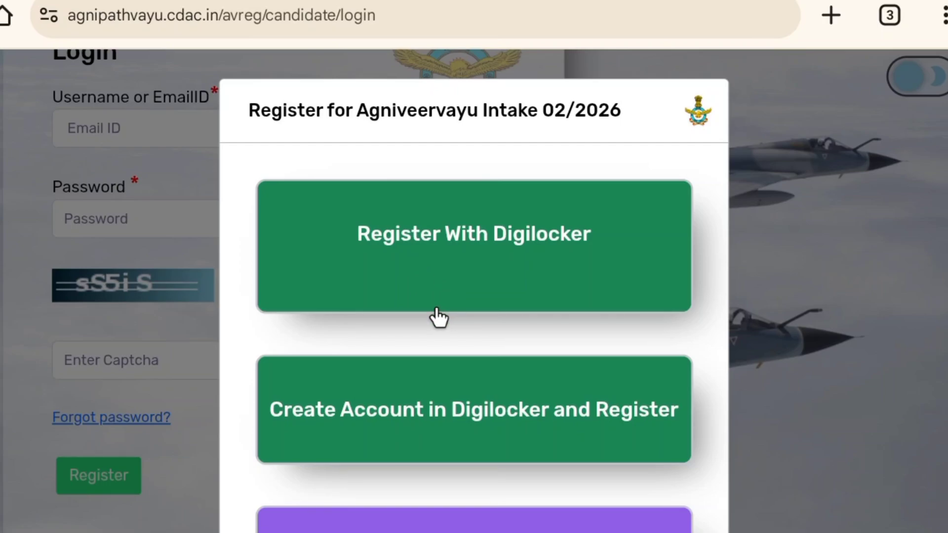
# - Choose the plain Register option instead of DigiLocker to open the Create Account form
pyautogui.scroll(-3, 433, 325)
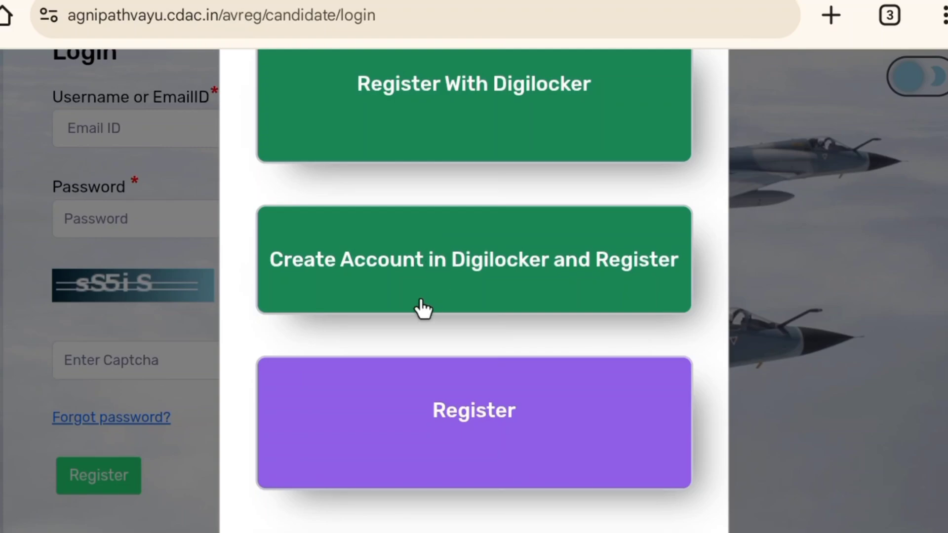
pyautogui.scroll(-3, 432, 343)
pyautogui.scroll(1, 431, 362)
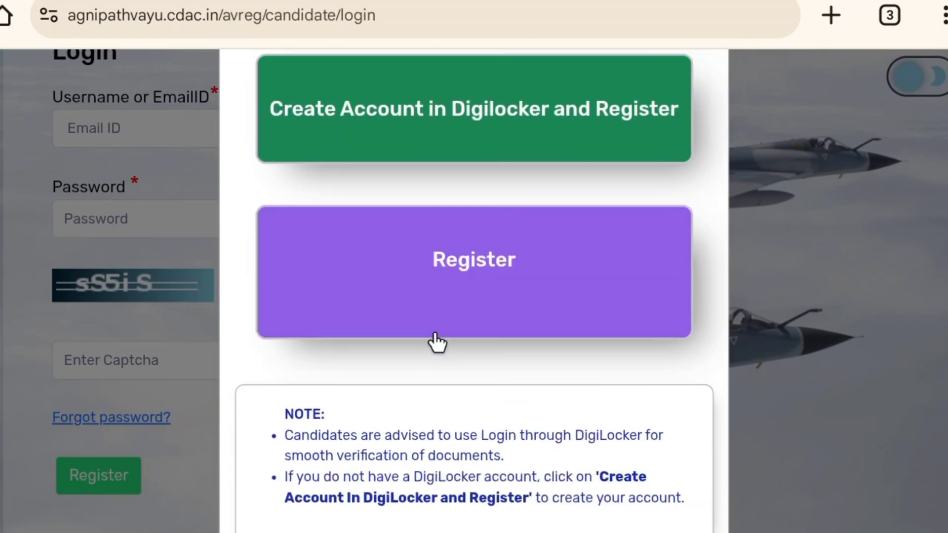
pyautogui.click(466, 265)
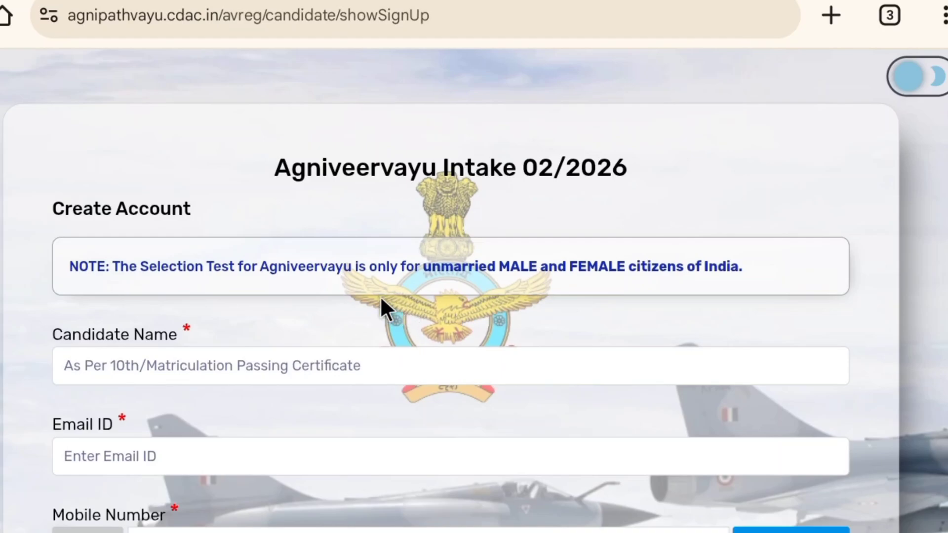
# - Set the source of recruitment information to Information from Employment Exchange on the Create Account form
pyautogui.scroll(-3, 378, 298)
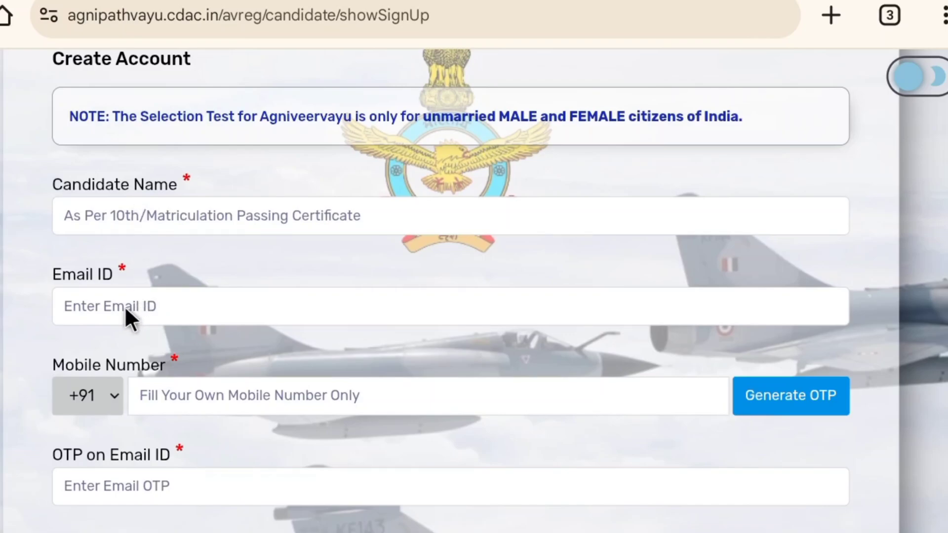
pyautogui.scroll(-2, 117, 309)
pyautogui.scroll(-2, 117, 325)
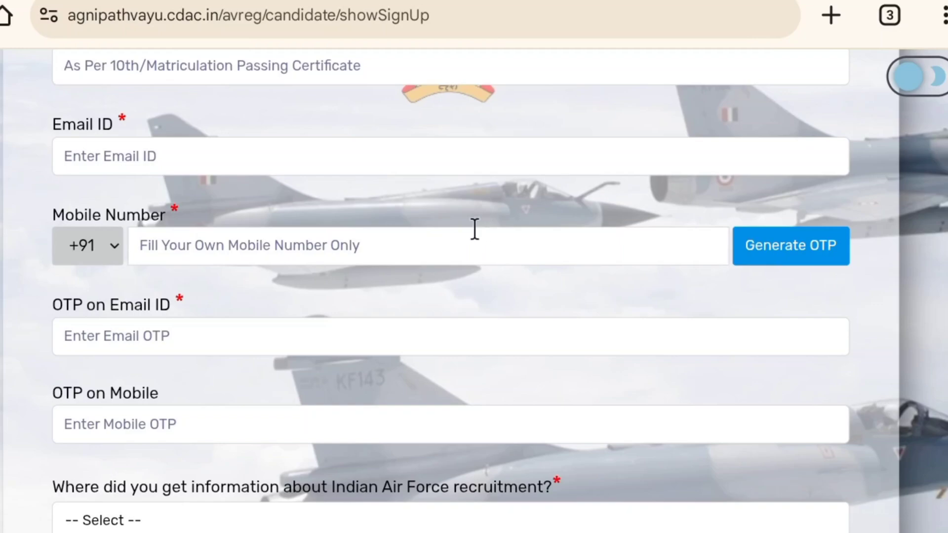
pyautogui.scroll(-2, 242, 264)
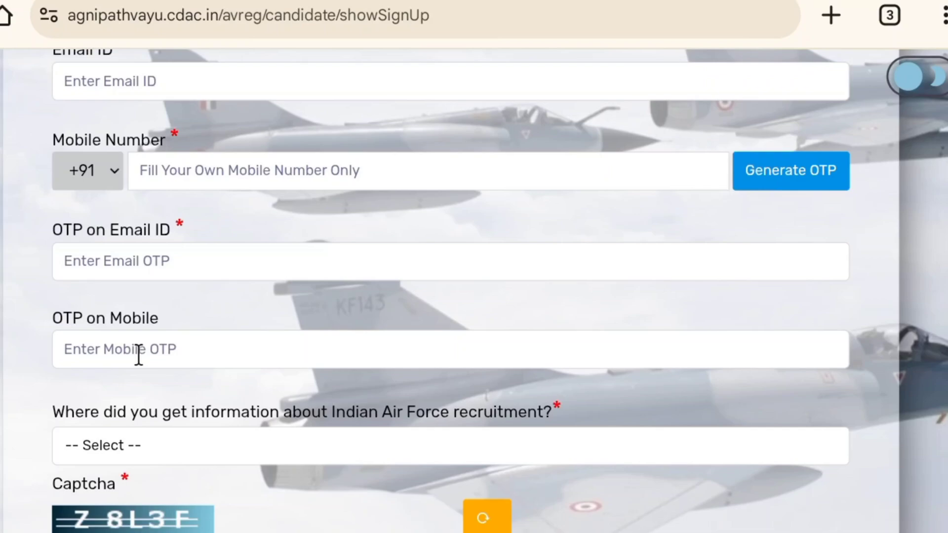
pyautogui.scroll(-3, 139, 355)
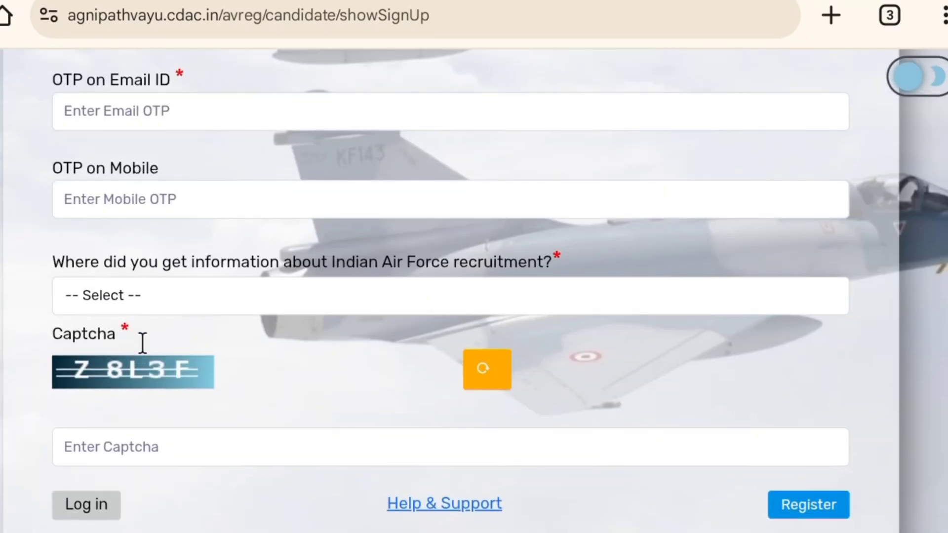
pyautogui.click(149, 309)
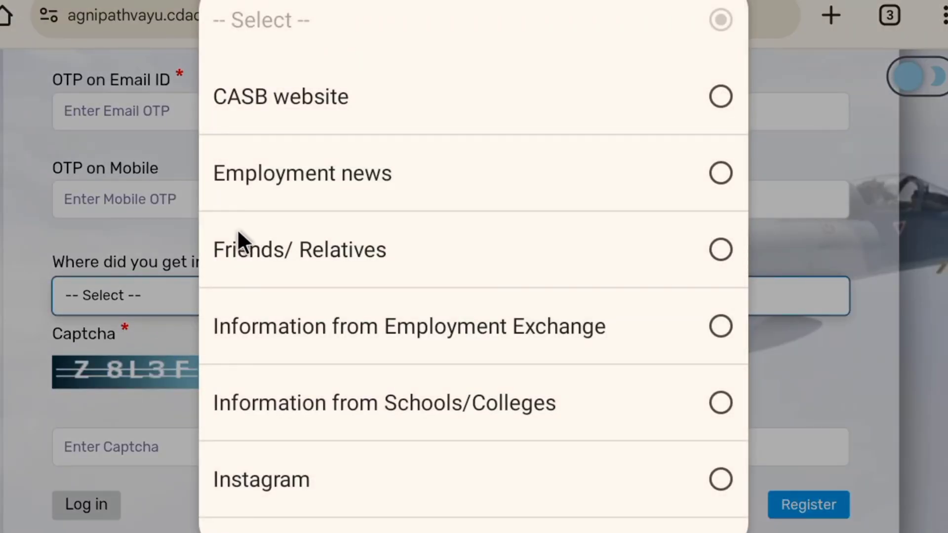
pyautogui.click(134, 257)
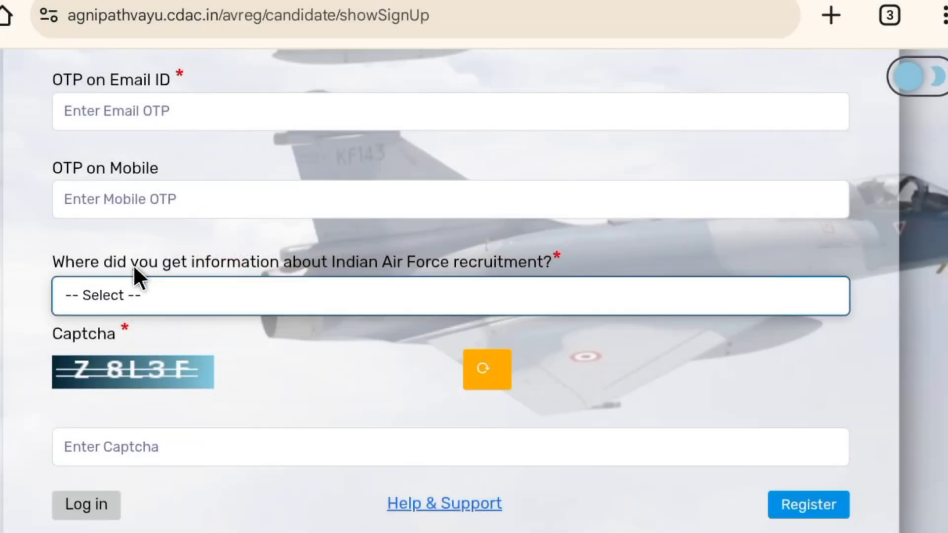
pyautogui.click(322, 296)
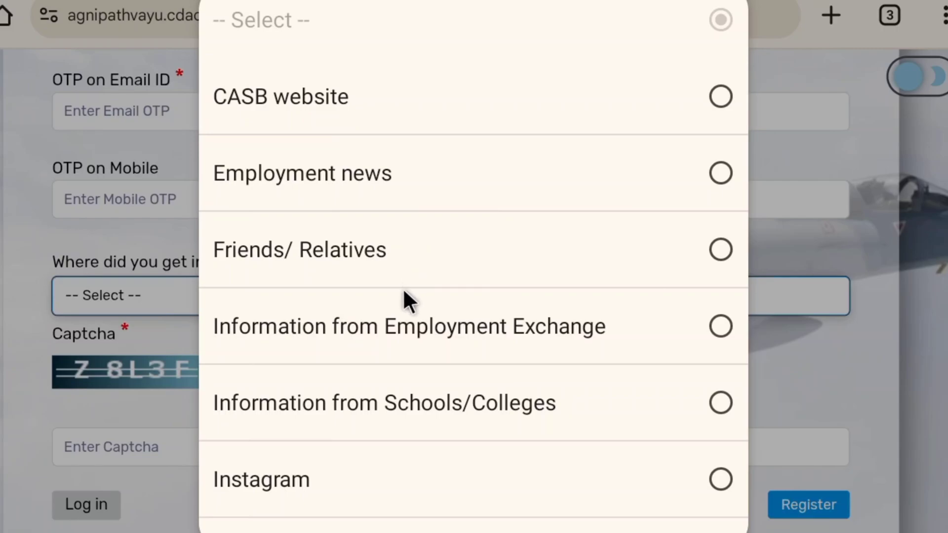
pyautogui.scroll(-5, 404, 291)
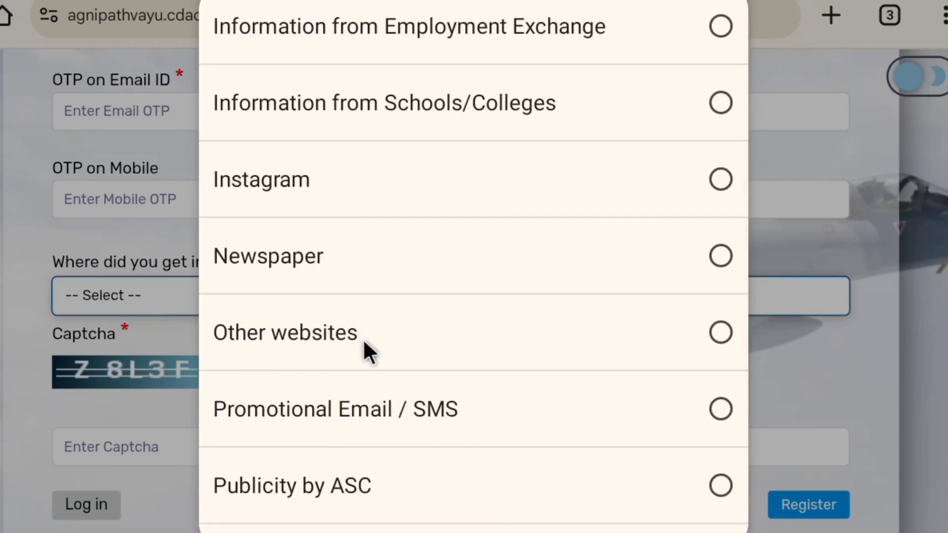
pyautogui.scroll(-3, 318, 366)
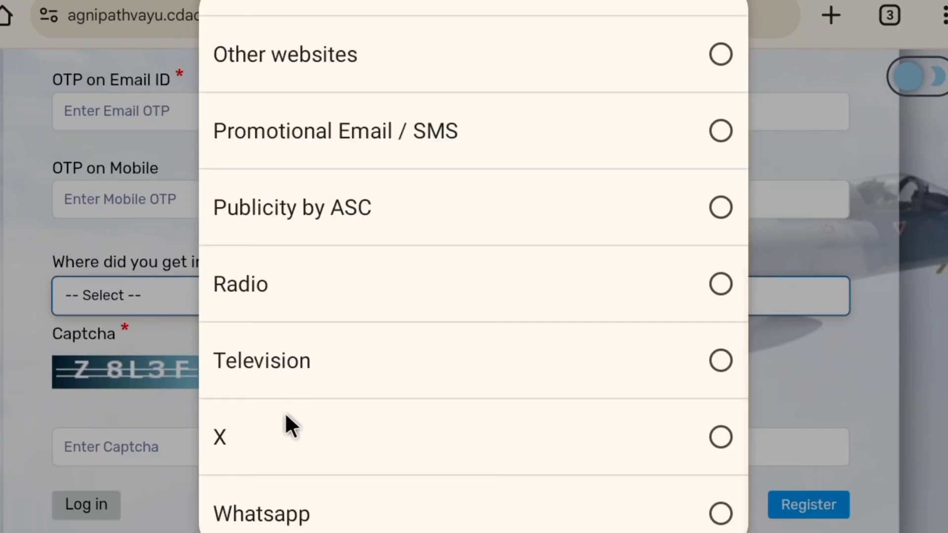
pyautogui.scroll(10, 265, 429)
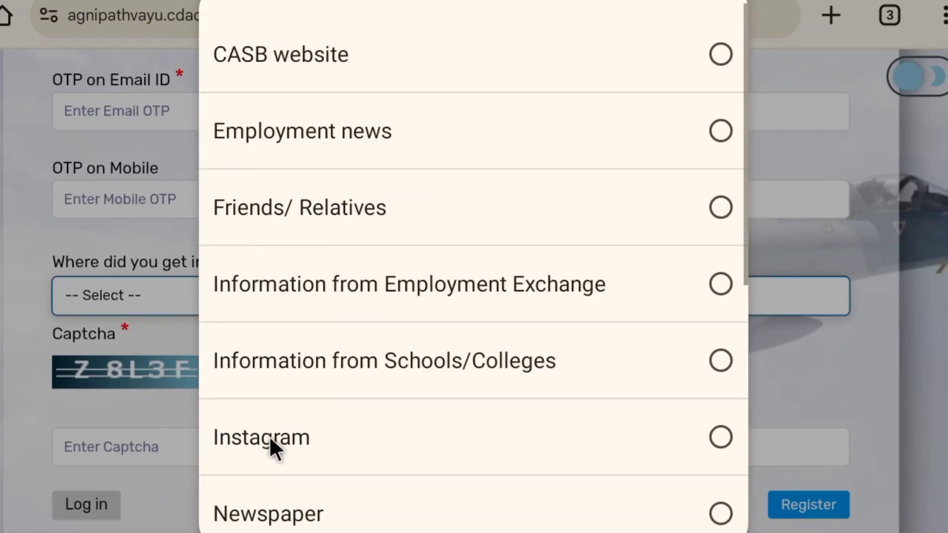
pyautogui.click(358, 291)
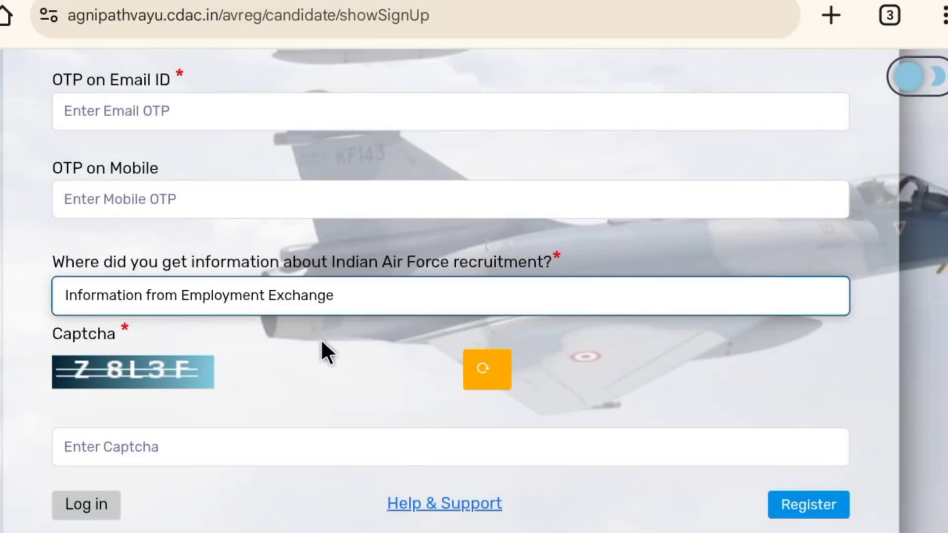
# - Submit the registration form and acknowledge the sign-up success message
pyautogui.scroll(-1, 325, 348)
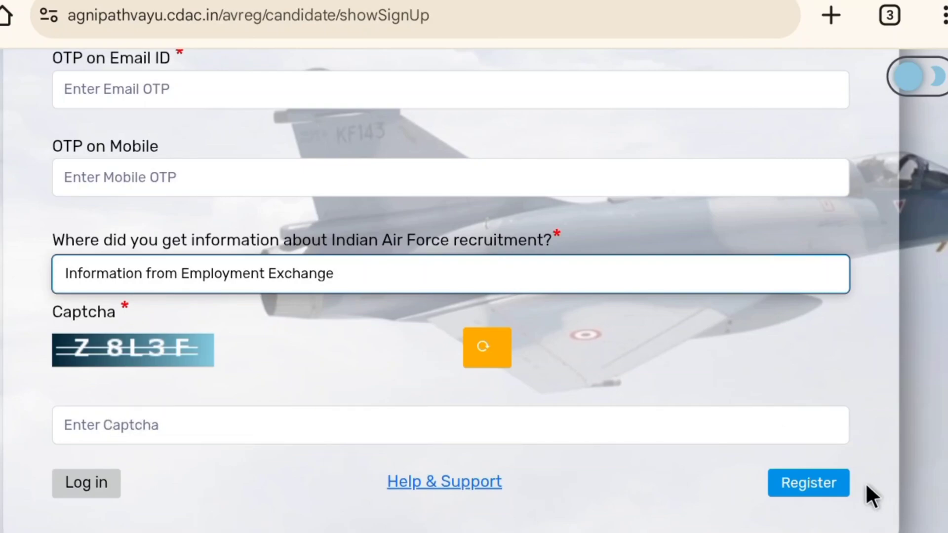
pyautogui.click(833, 484)
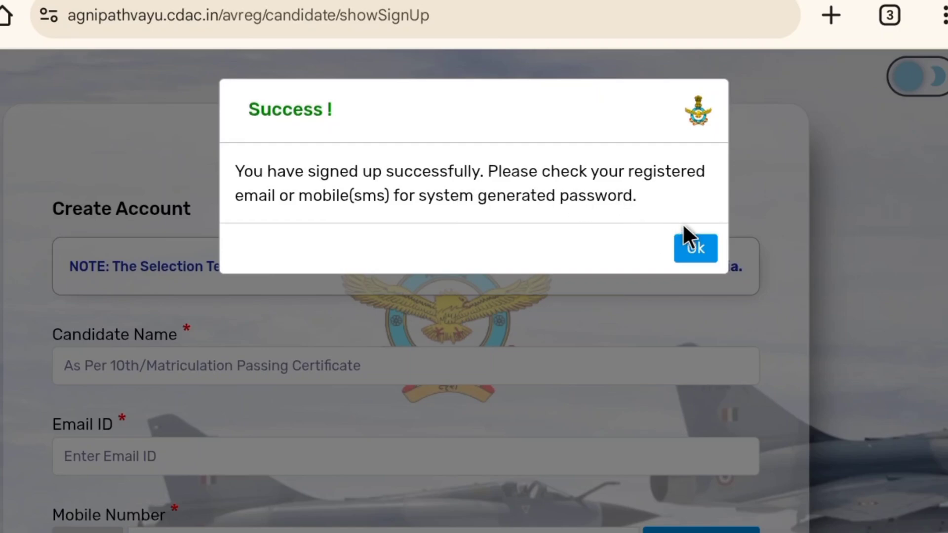
pyautogui.click(695, 249)
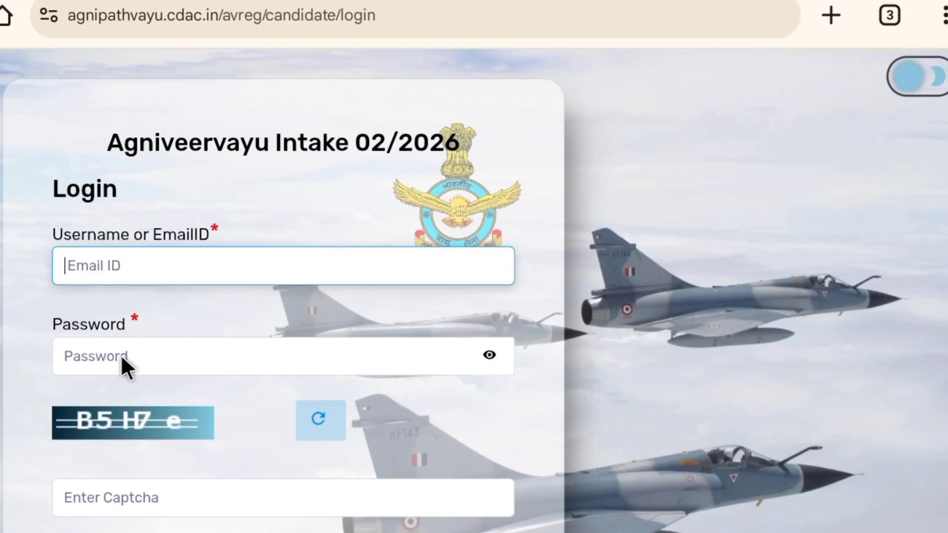
# - Go through the password reset and login pages to sign in to the new candidate account
pyautogui.scroll(-3, 120, 354)
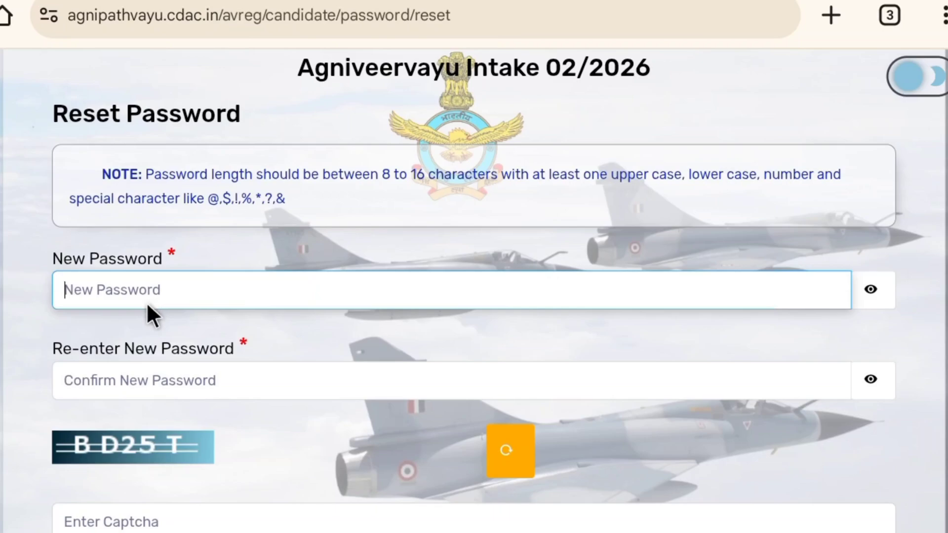
pyautogui.scroll(-2, 146, 303)
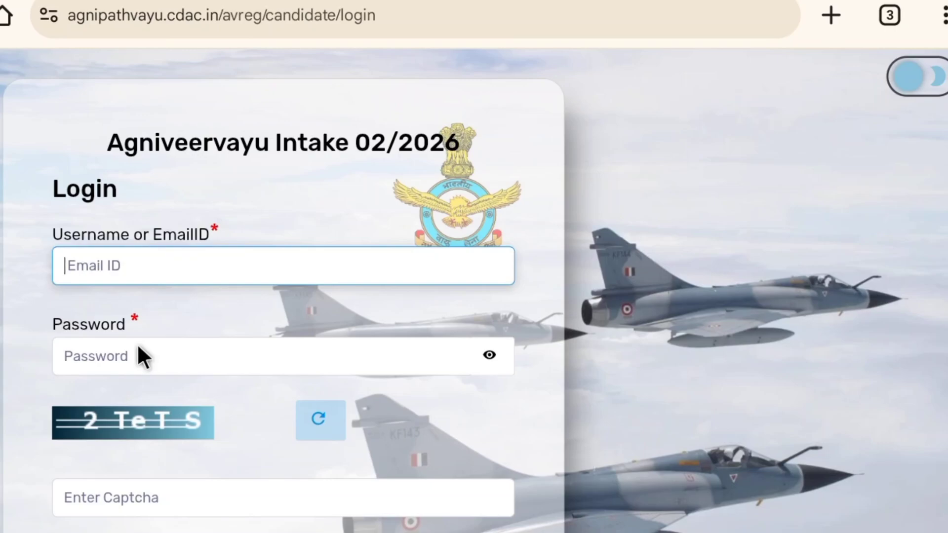
pyautogui.scroll(-2, 134, 343)
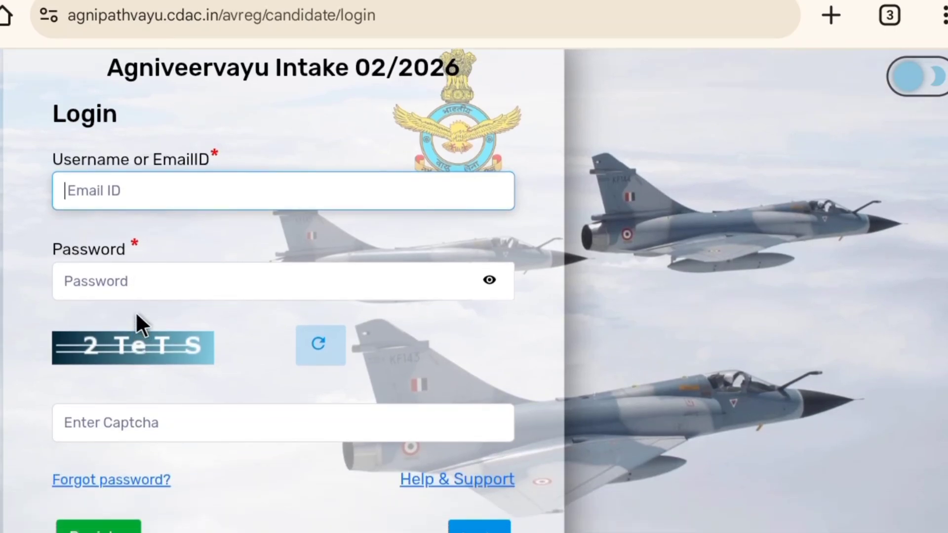
pyautogui.scroll(-1, 142, 360)
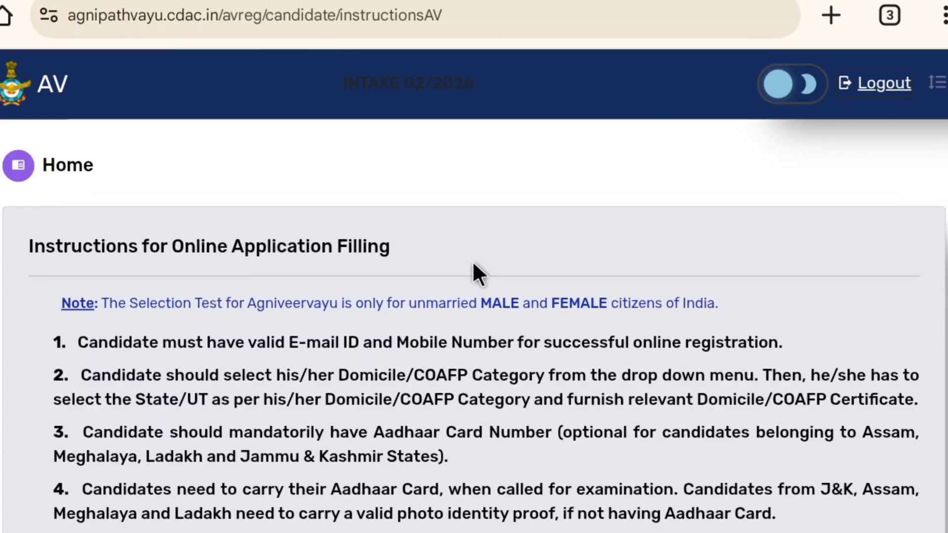
# - Read through the instructions for online application filling, down to the declaration checkboxes and Continue To Registration
pyautogui.scroll(-6, 459, 269)
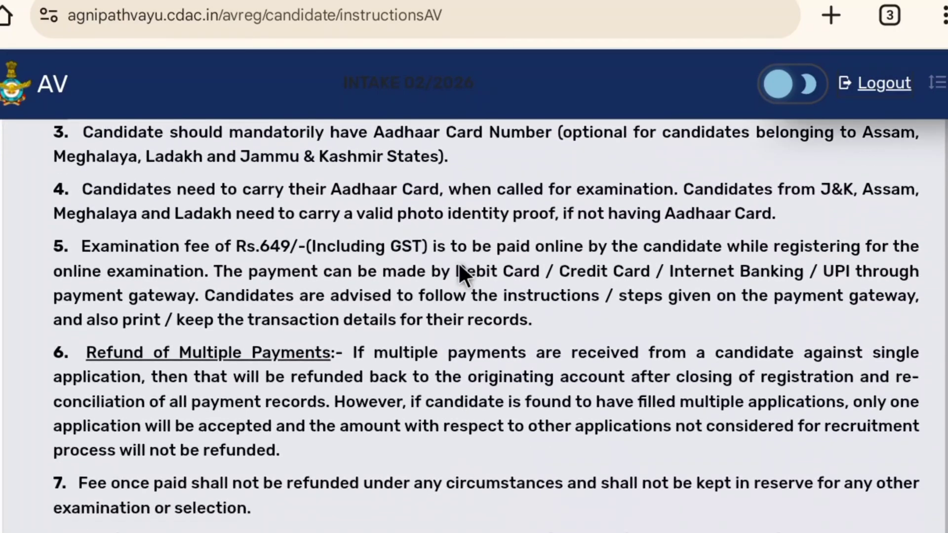
pyautogui.scroll(-9, 458, 262)
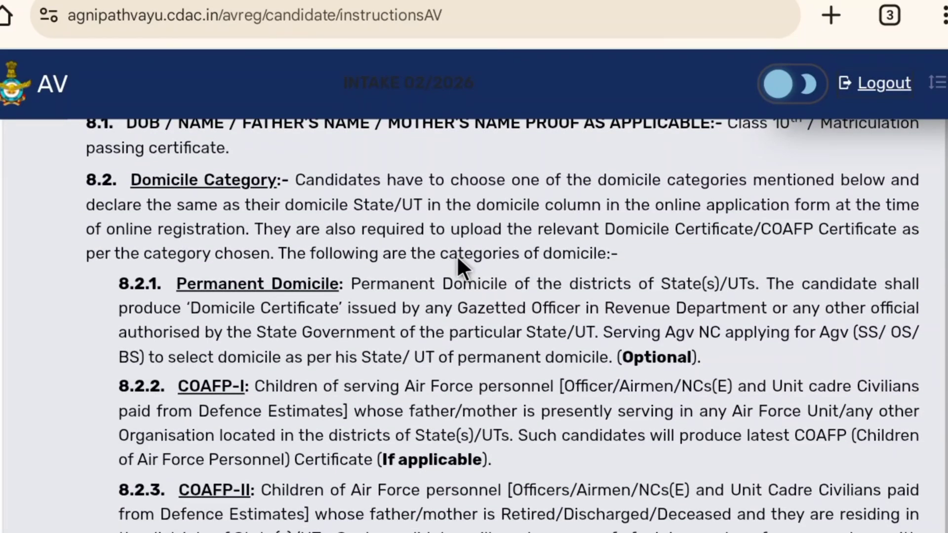
pyautogui.scroll(17, 457, 256)
pyautogui.scroll(-2, 450, 253)
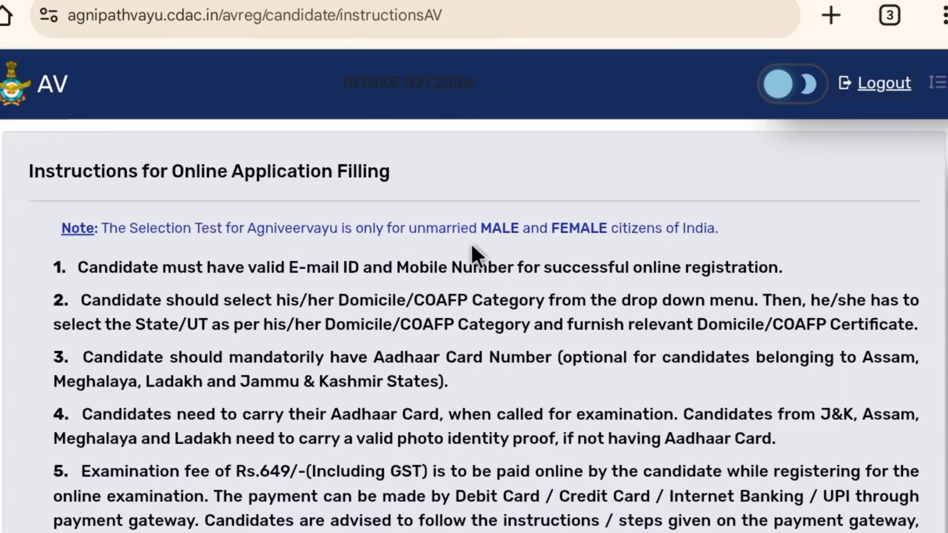
pyautogui.scroll(-15, 471, 247)
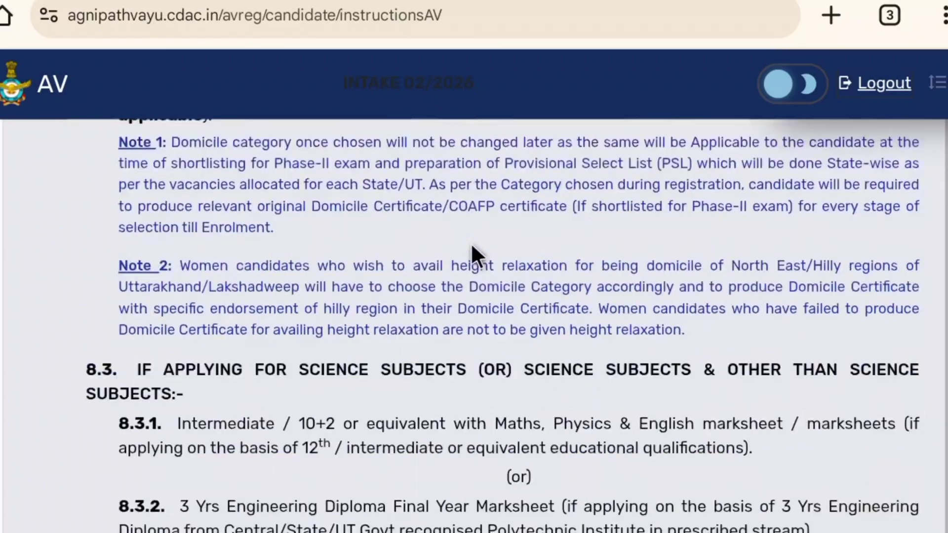
pyautogui.scroll(-3, 471, 246)
pyautogui.scroll(10, 469, 249)
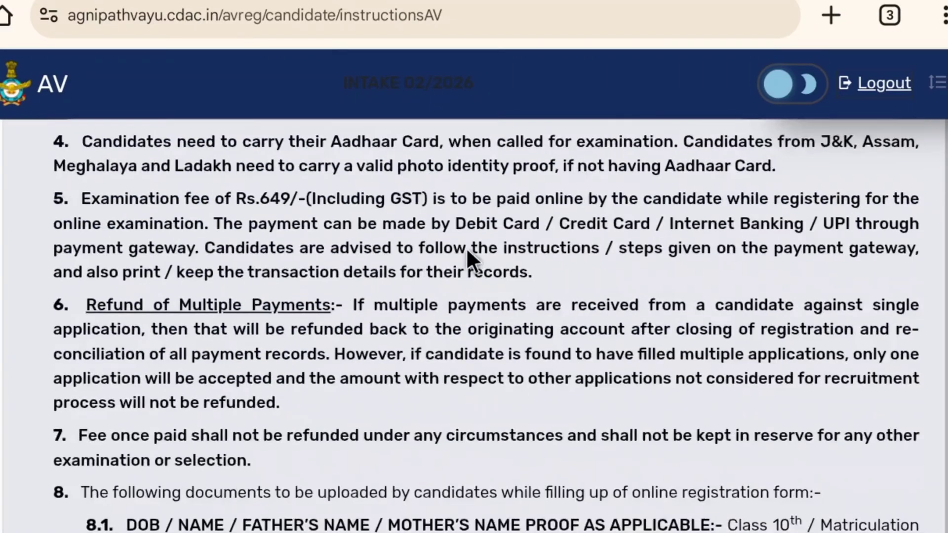
pyautogui.scroll(5, 467, 246)
pyautogui.scroll(-11, 468, 242)
pyautogui.scroll(4, 462, 240)
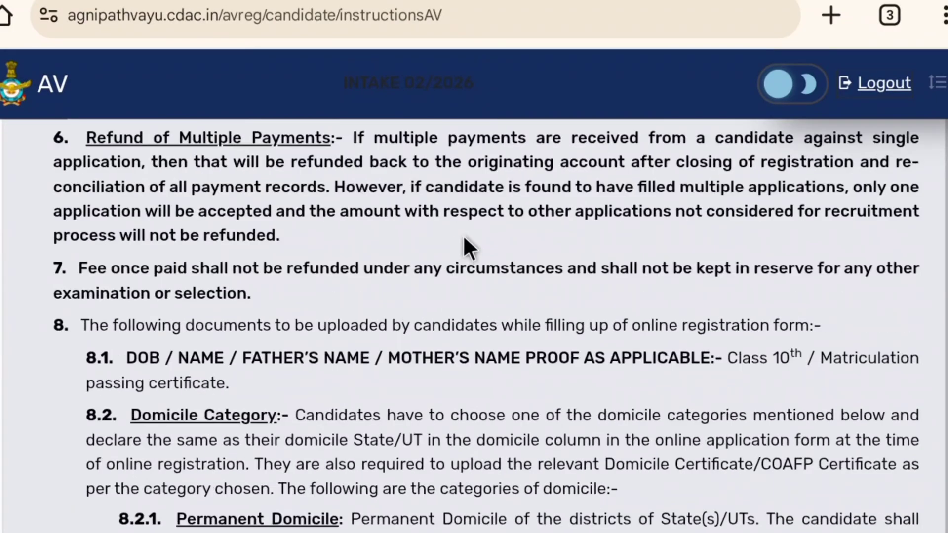
pyautogui.scroll(-3, 464, 247)
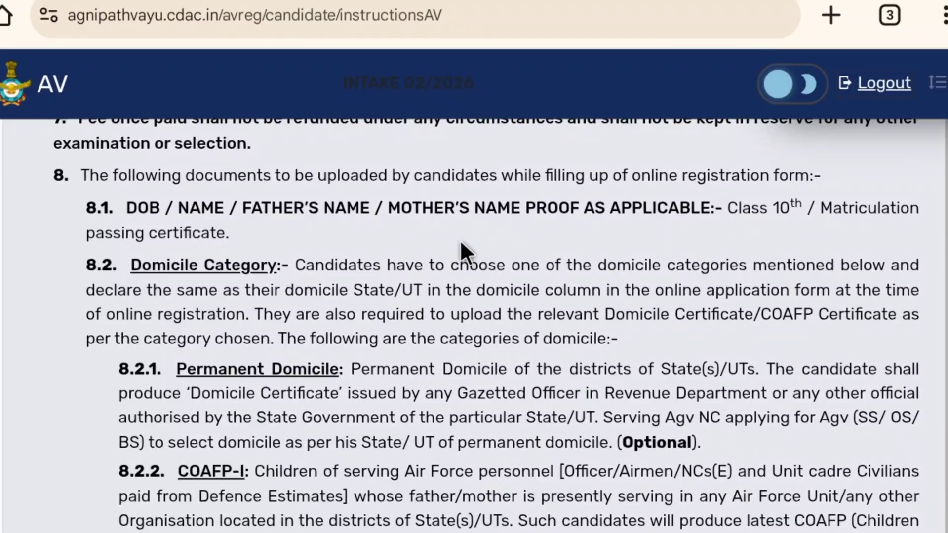
pyautogui.scroll(8, 461, 244)
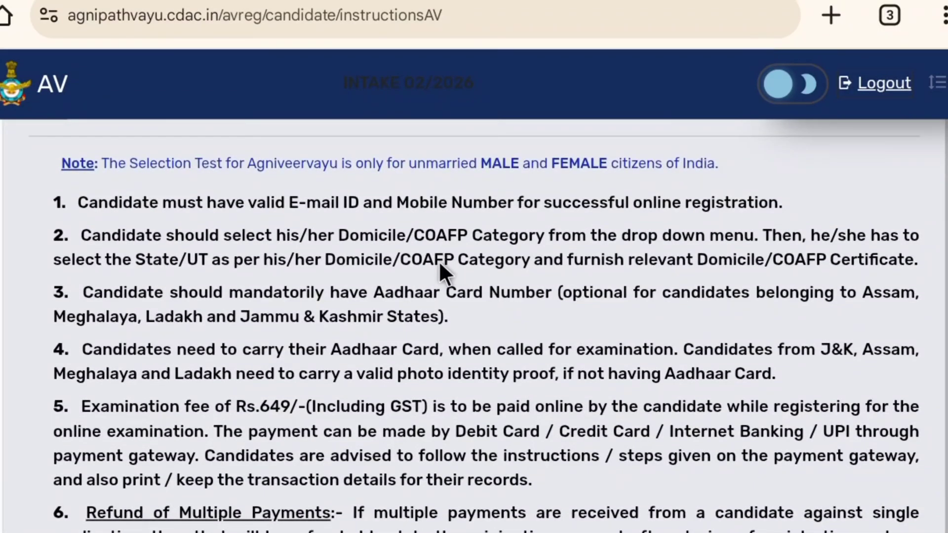
pyautogui.scroll(-3, 440, 265)
pyautogui.scroll(-2, 433, 272)
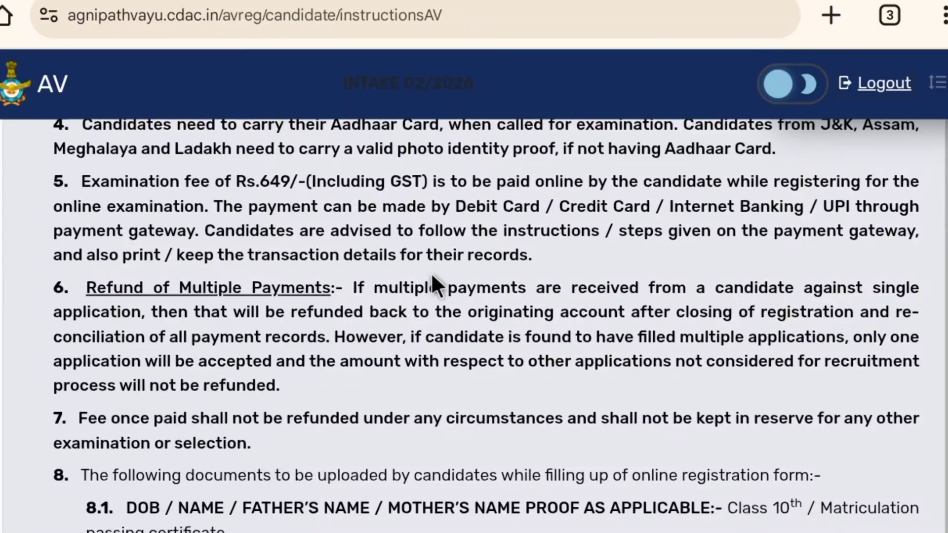
pyautogui.scroll(-6, 431, 272)
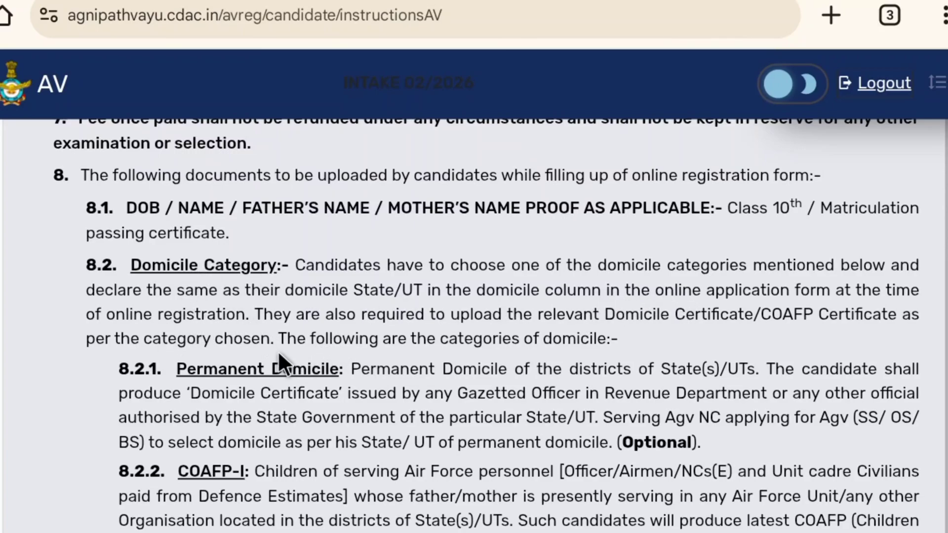
pyautogui.scroll(-5, 277, 351)
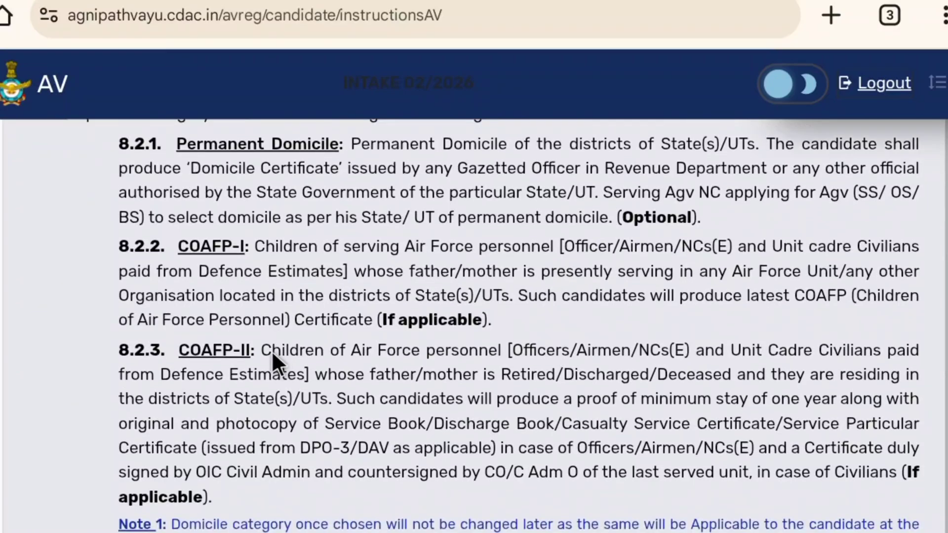
pyautogui.scroll(-10, 273, 352)
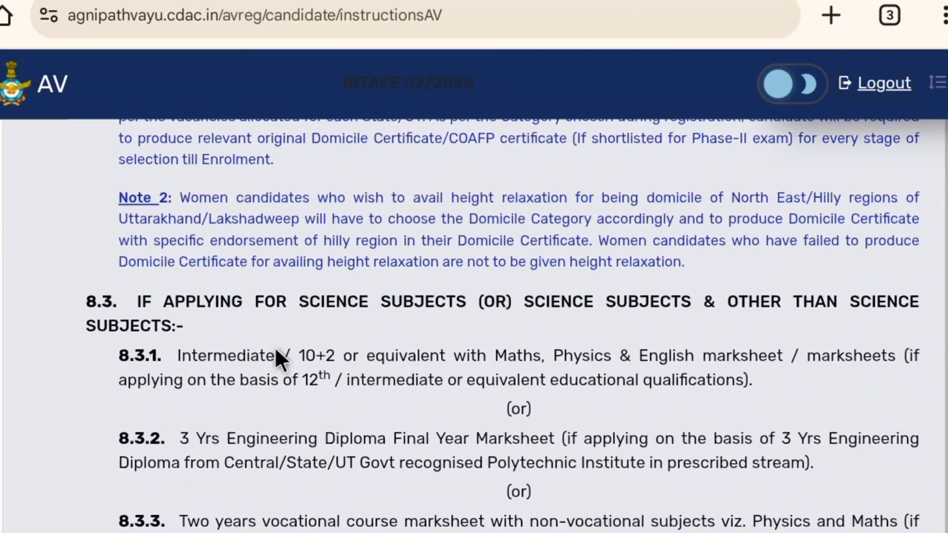
pyautogui.scroll(-2, 275, 345)
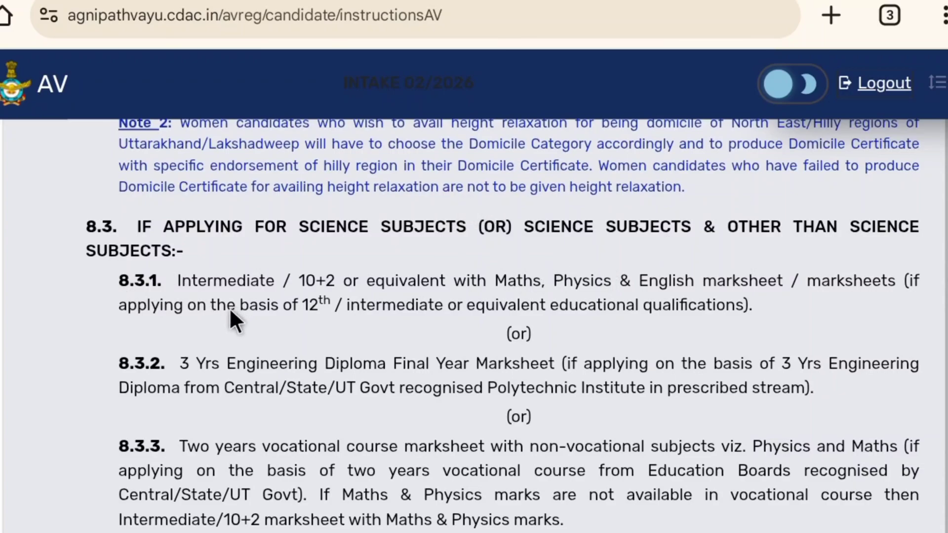
pyautogui.scroll(-2, 226, 298)
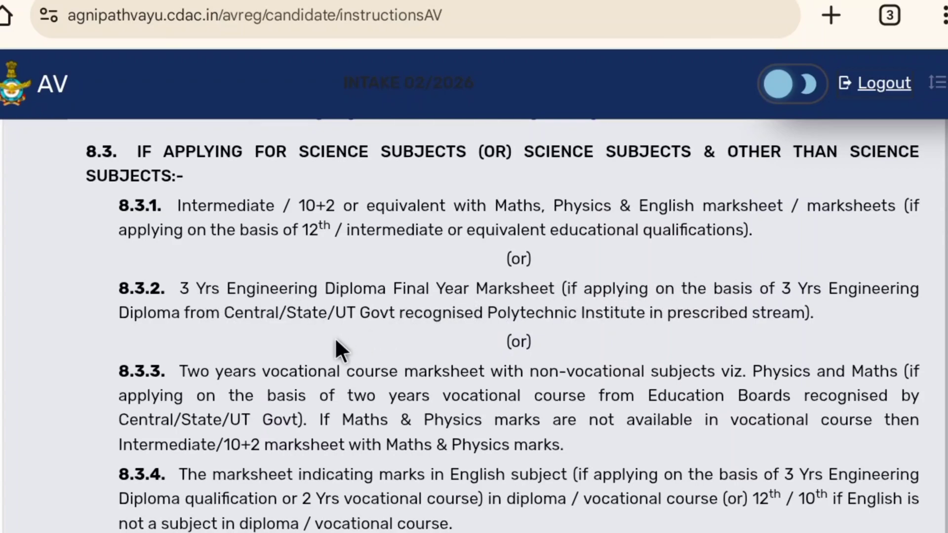
pyautogui.scroll(-2, 333, 353)
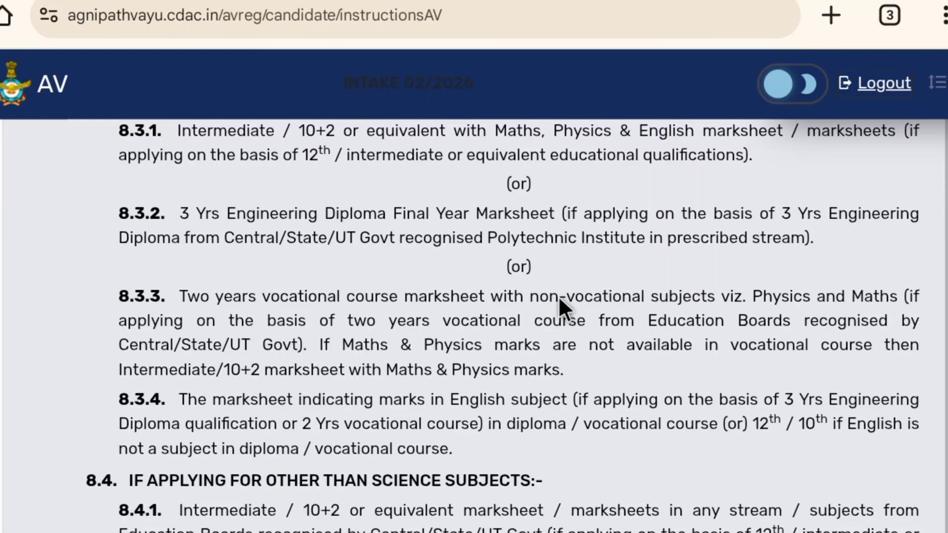
pyautogui.scroll(-3, 558, 297)
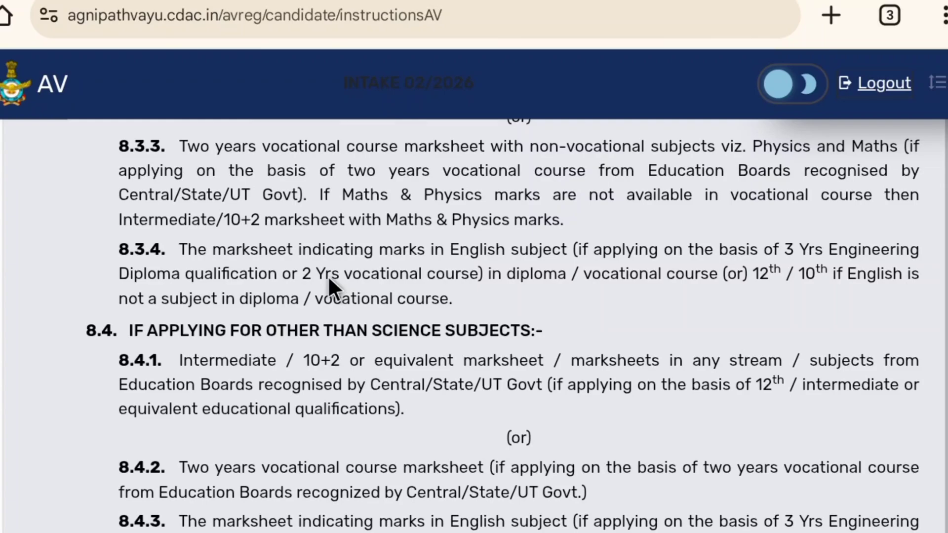
pyautogui.scroll(-2, 328, 275)
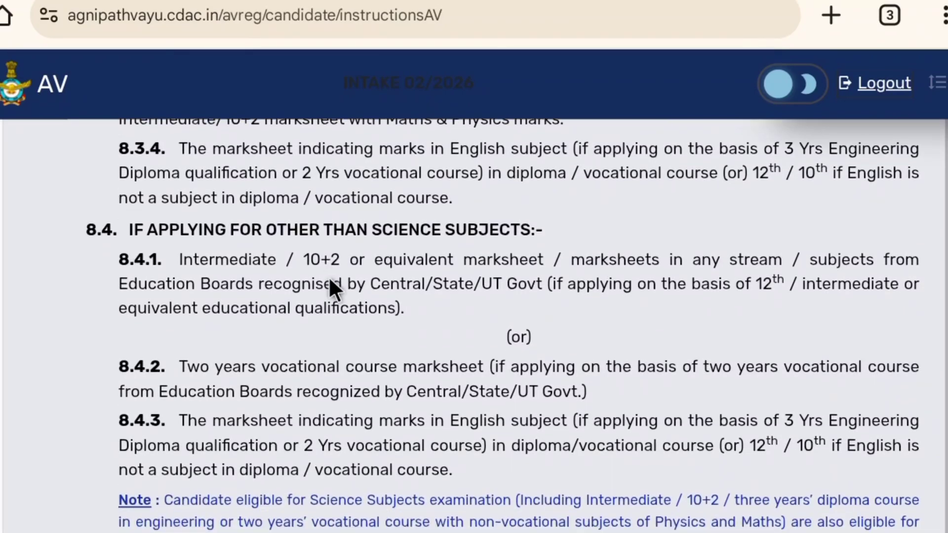
pyautogui.scroll(-1, 328, 278)
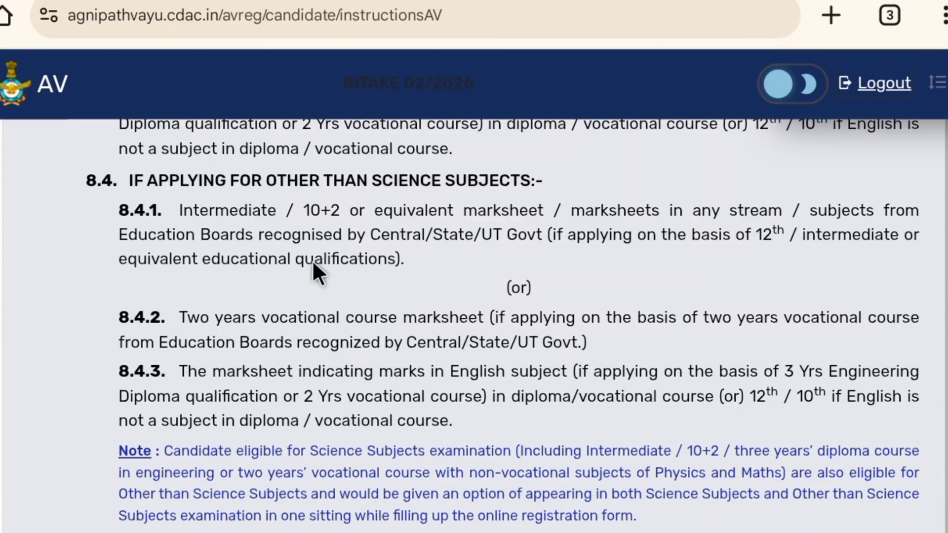
pyautogui.scroll(-2, 313, 264)
pyautogui.scroll(4, 313, 264)
pyautogui.scroll(-2, 313, 265)
pyautogui.scroll(-5, 238, 277)
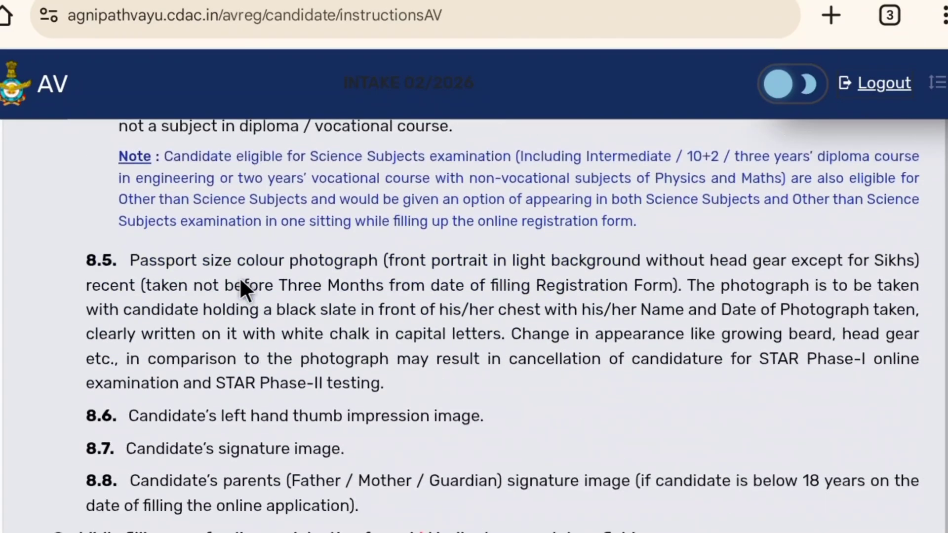
pyautogui.scroll(-2, 253, 284)
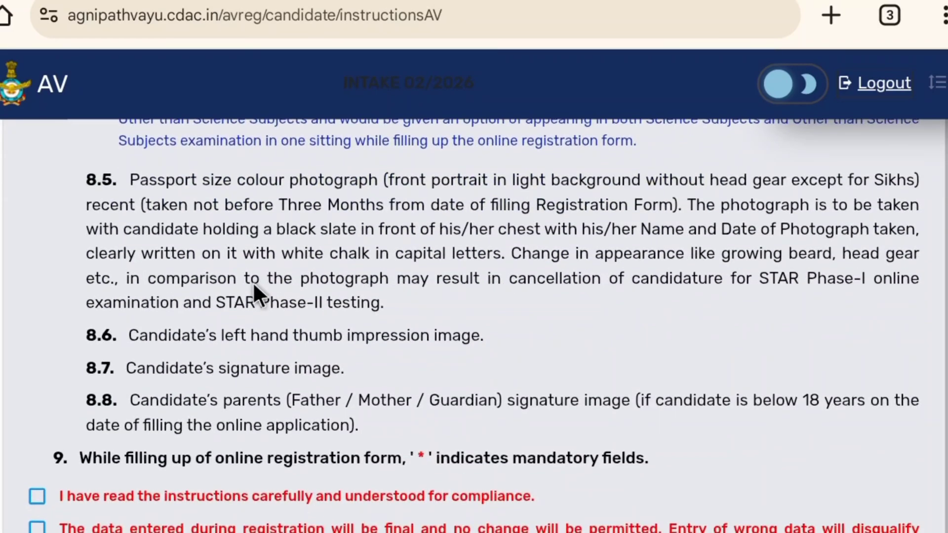
pyautogui.scroll(-3, 255, 286)
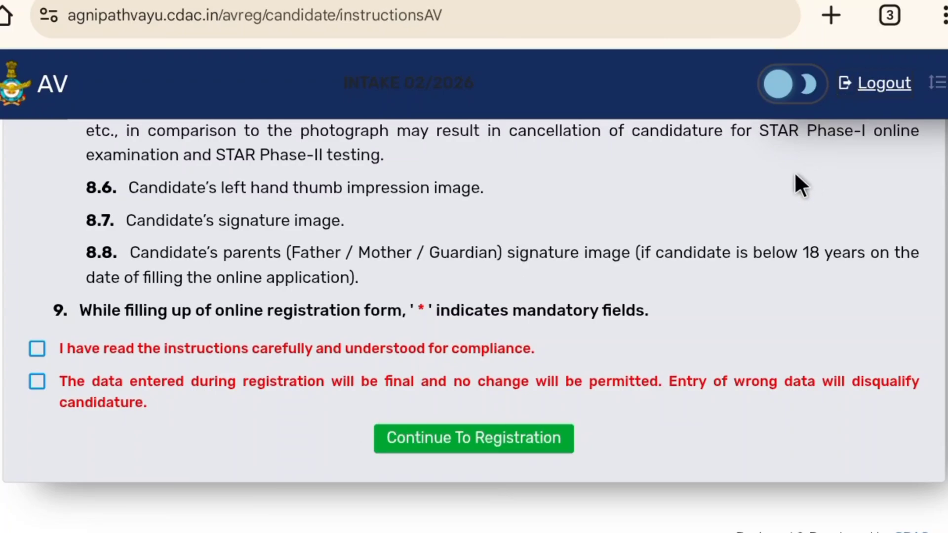
# - Review the Agniveervayu Intake 02/2026 notification PDF, covering registration dates, age limits and educational qualification criteria
pyautogui.scroll(5, 785, 182)
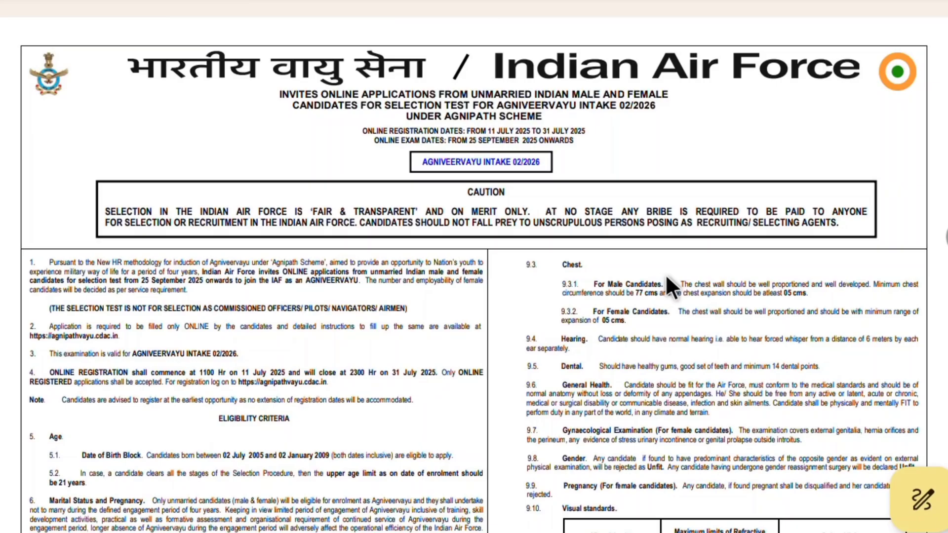
pyautogui.scroll(2, 666, 275)
pyautogui.scroll(5, 666, 280)
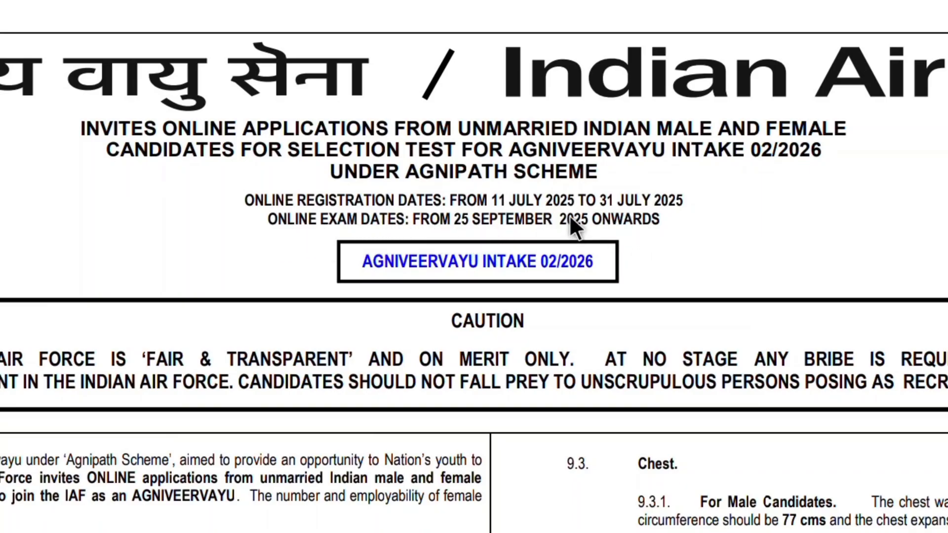
pyautogui.scroll(-1, 321, 255)
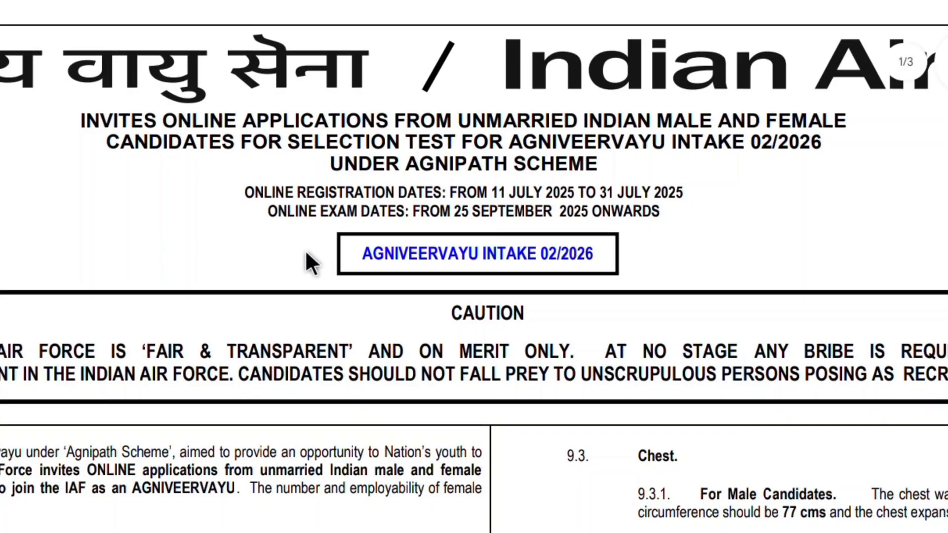
pyautogui.scroll(-5, 301, 245)
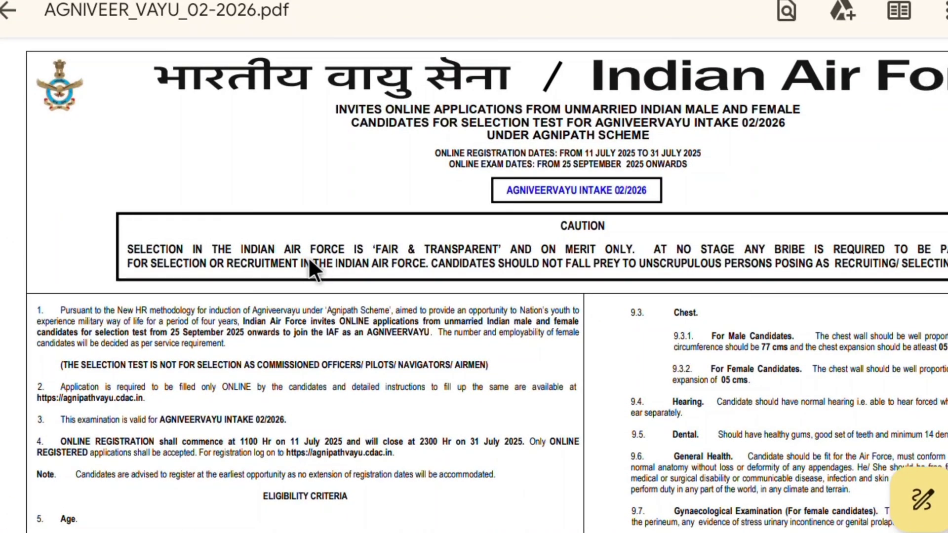
pyautogui.scroll(5, 309, 255)
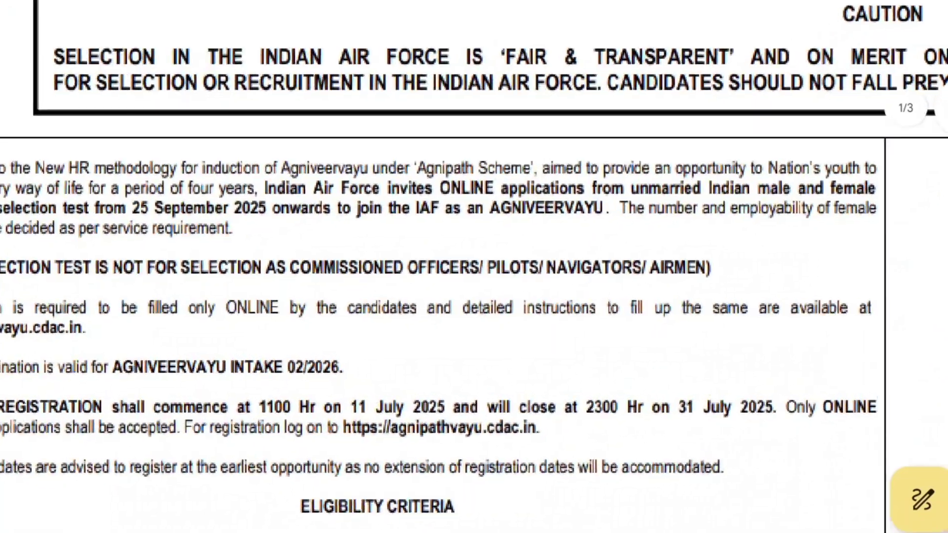
pyautogui.scroll(-1, 318, 253)
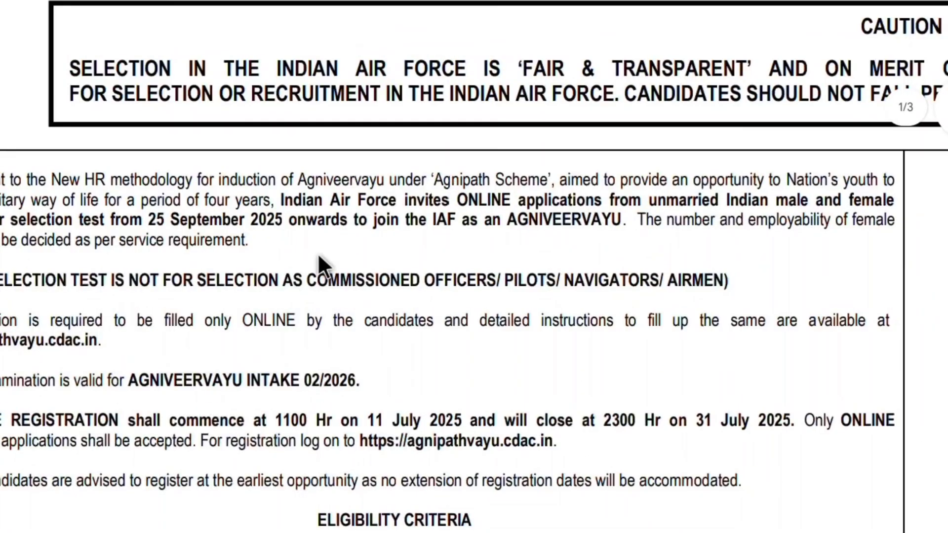
pyautogui.scroll(-3, 312, 256)
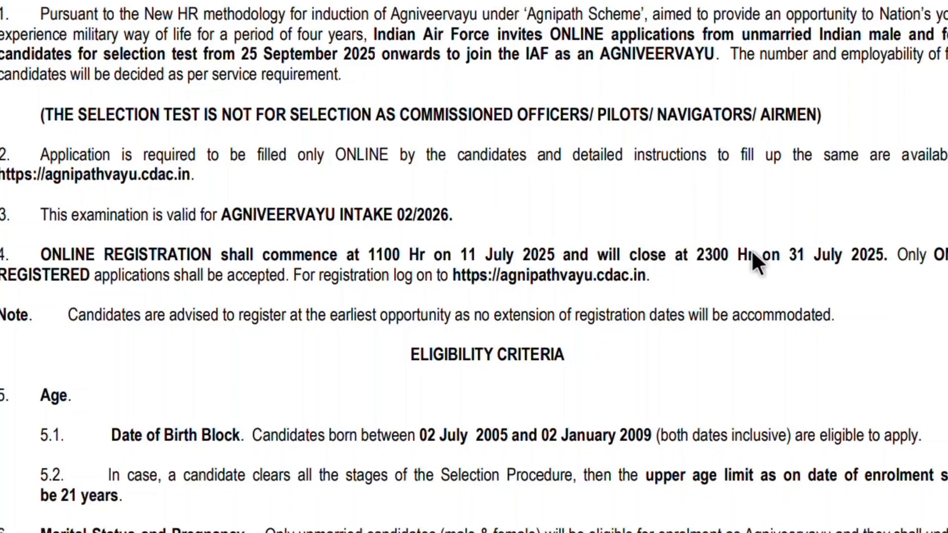
pyautogui.scroll(-4, 498, 294)
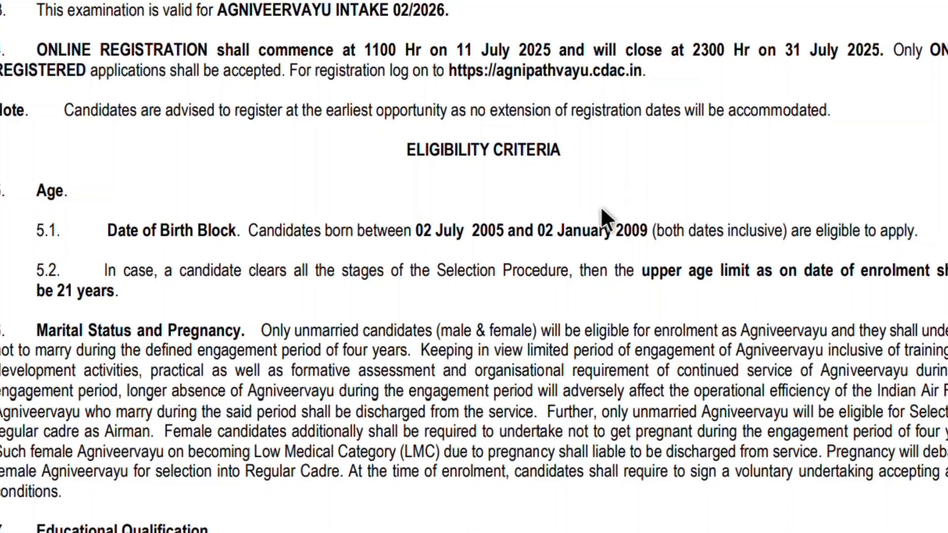
pyautogui.scroll(-1, 600, 206)
pyautogui.hscroll(1, 600, 205)
pyautogui.hscroll(-1, 600, 205)
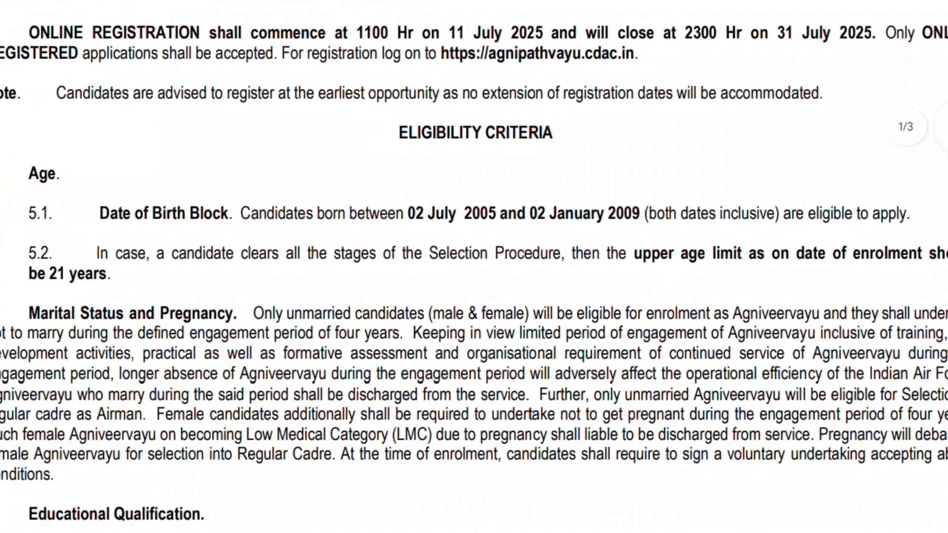
pyautogui.scroll(-1, 576, 232)
pyautogui.scroll(-1, 177, 275)
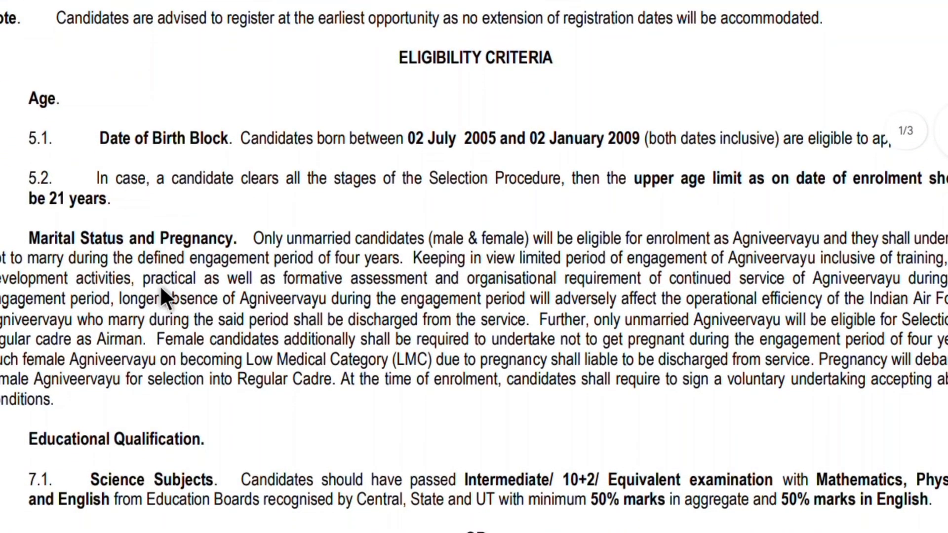
pyautogui.scroll(-5, 174, 285)
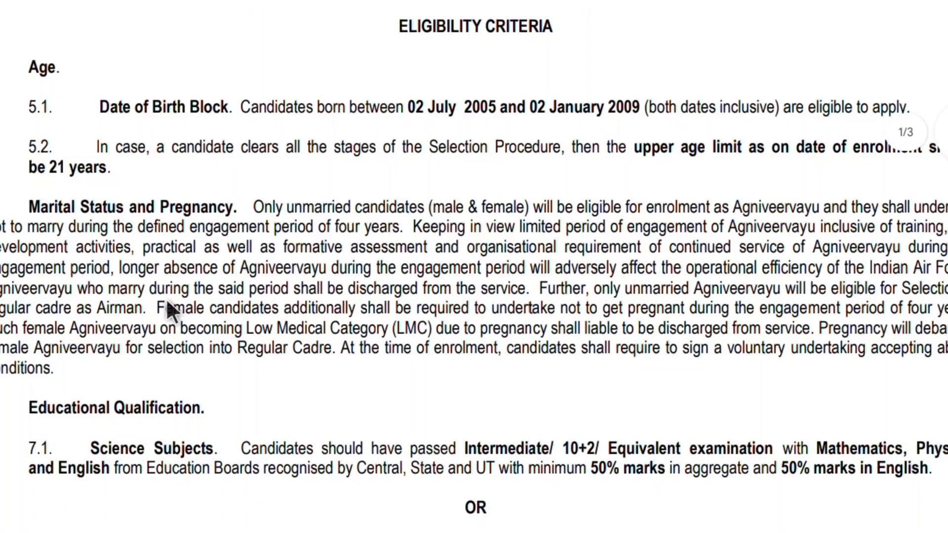
pyautogui.scroll(-1, 170, 298)
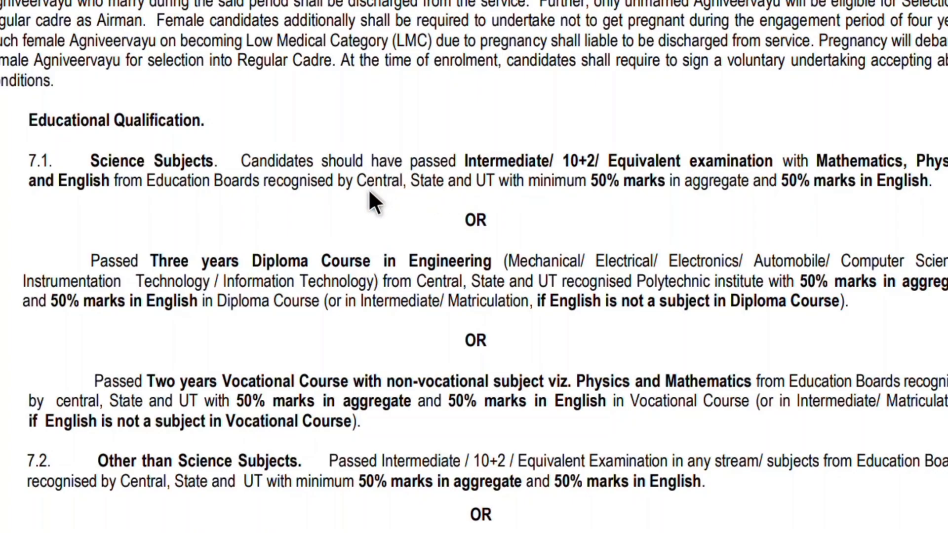
pyautogui.scroll(-1, 369, 193)
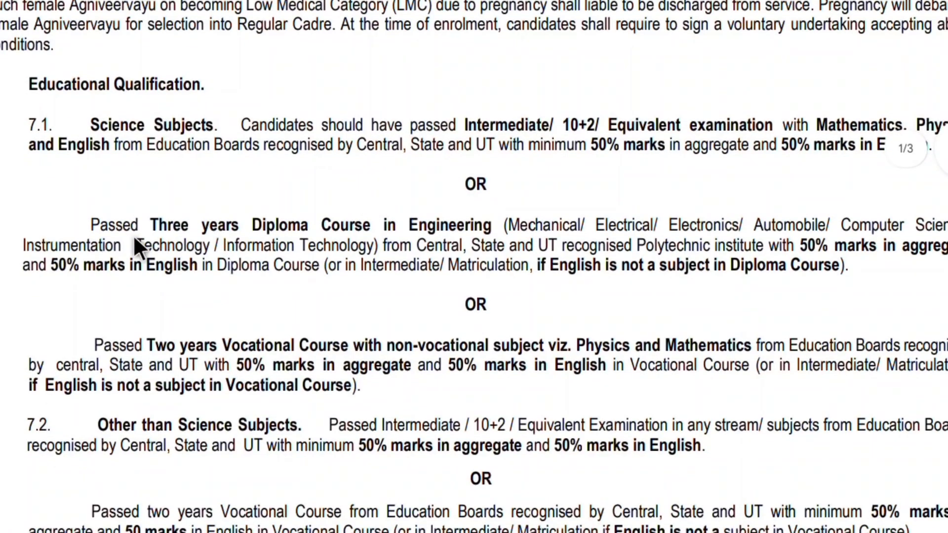
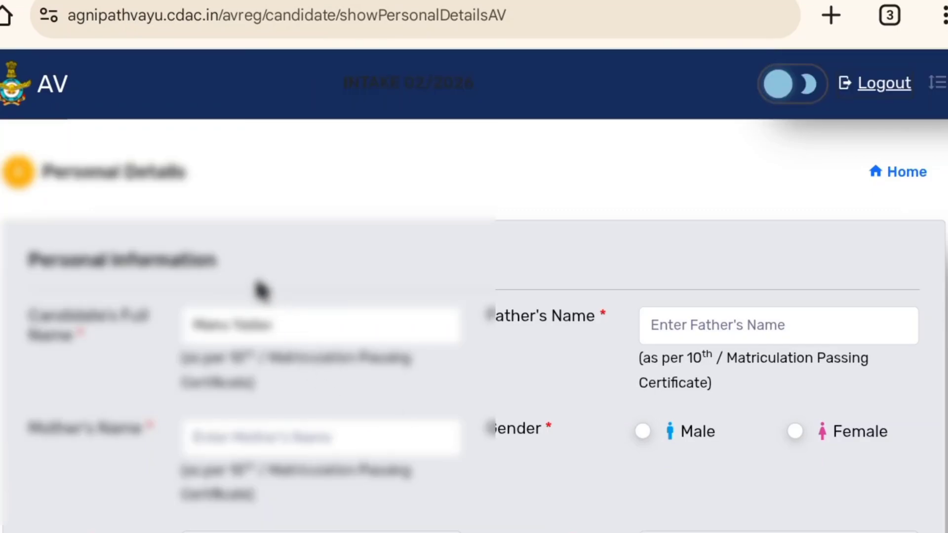
# - Scroll through the personal details form to review its fields and the domicile category options
pyautogui.scroll(-3, 262, 291)
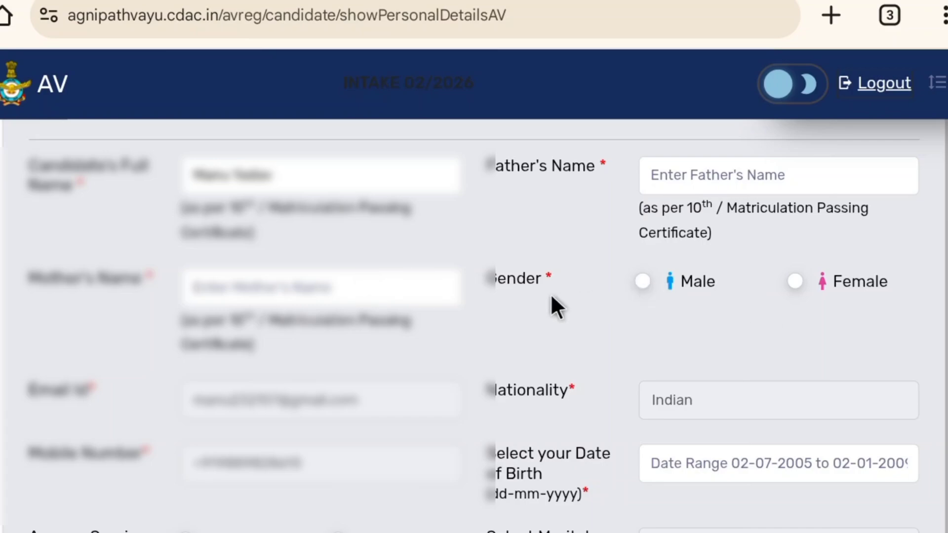
pyautogui.scroll(-6, 380, 364)
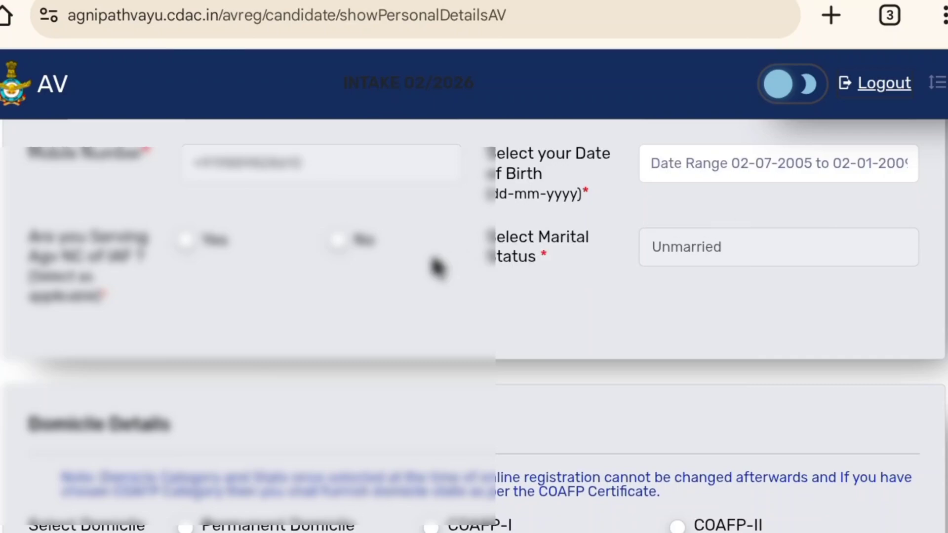
pyautogui.scroll(-3, 413, 281)
pyautogui.scroll(2, 417, 290)
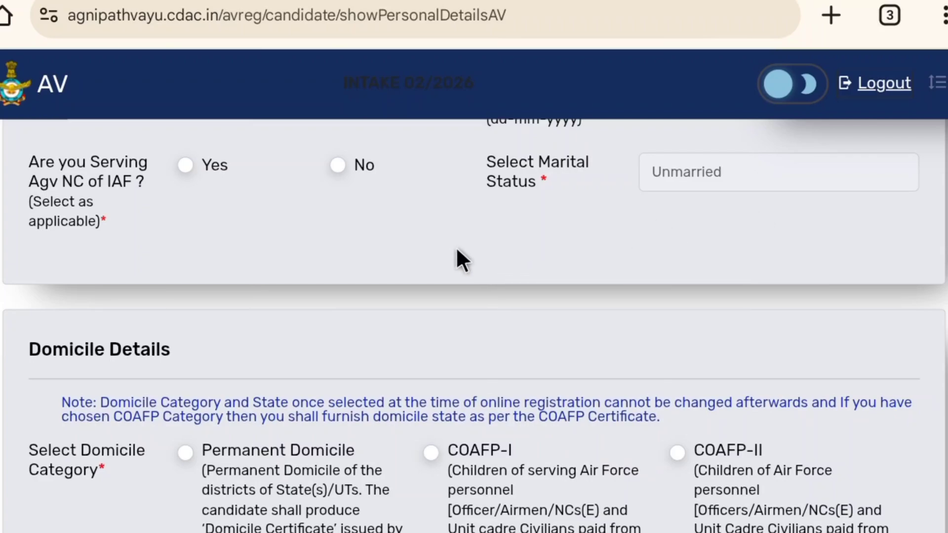
pyautogui.scroll(-5, 452, 245)
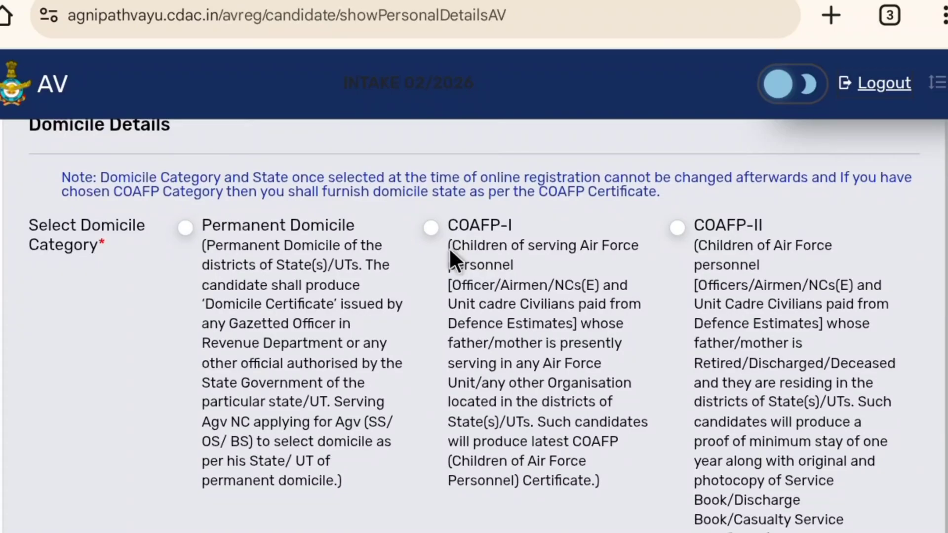
pyautogui.scroll(2, 444, 235)
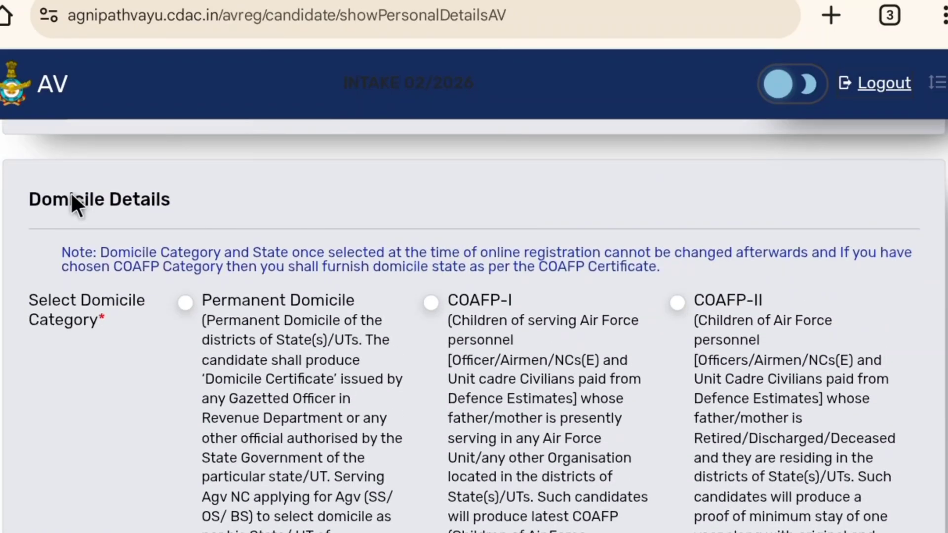
pyautogui.scroll(-2, 200, 316)
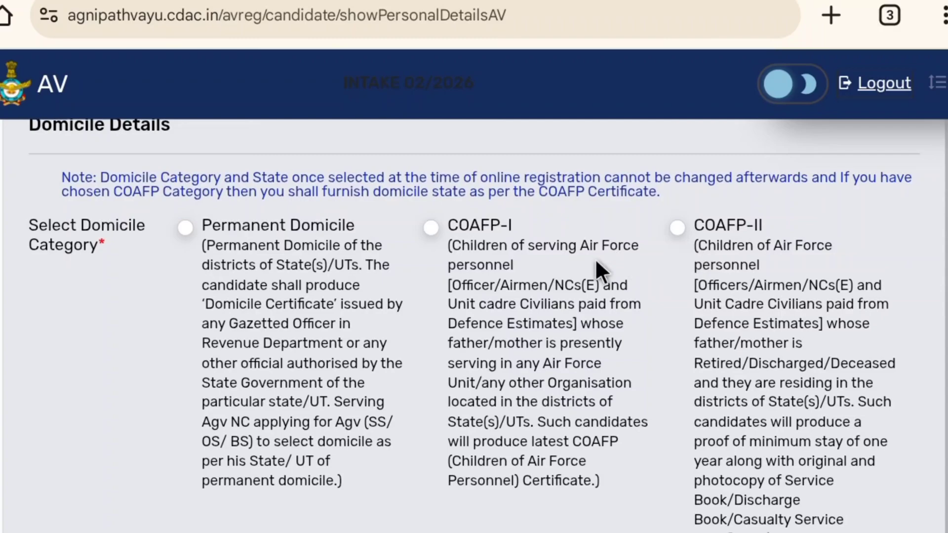
pyautogui.scroll(-2, 594, 258)
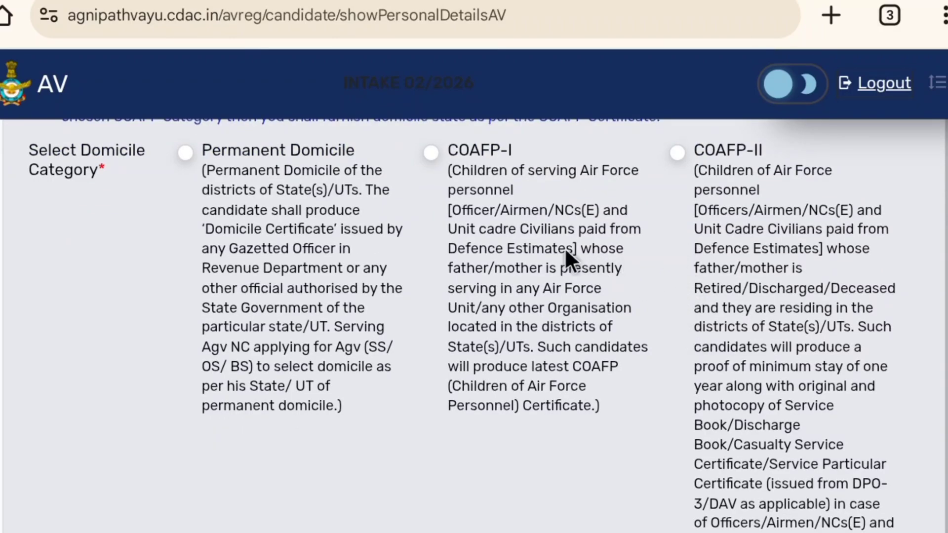
pyautogui.scroll(2, 411, 281)
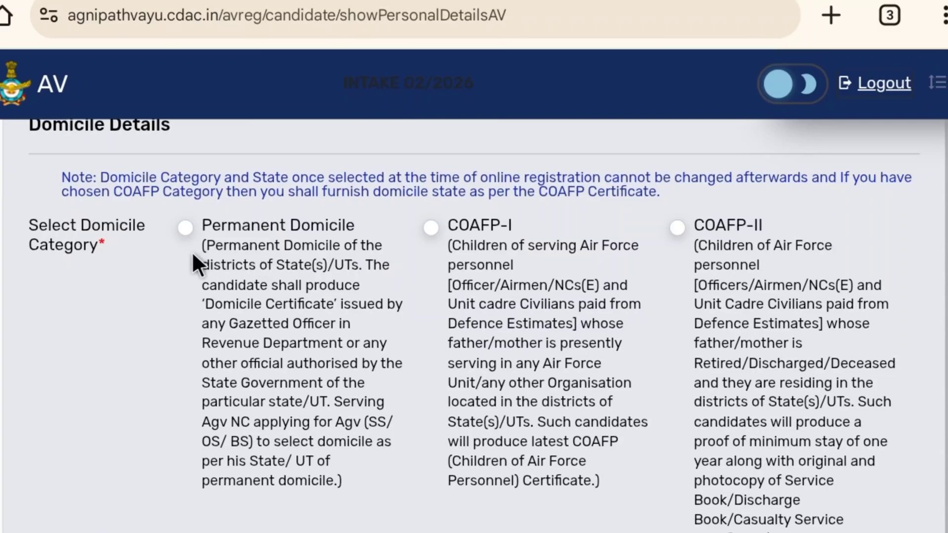
# - Choose Permanent Domicile as the domicile category and Uttar Pradesh as the domicile state
pyautogui.click(185, 226)
pyautogui.scroll(-6, 136, 312)
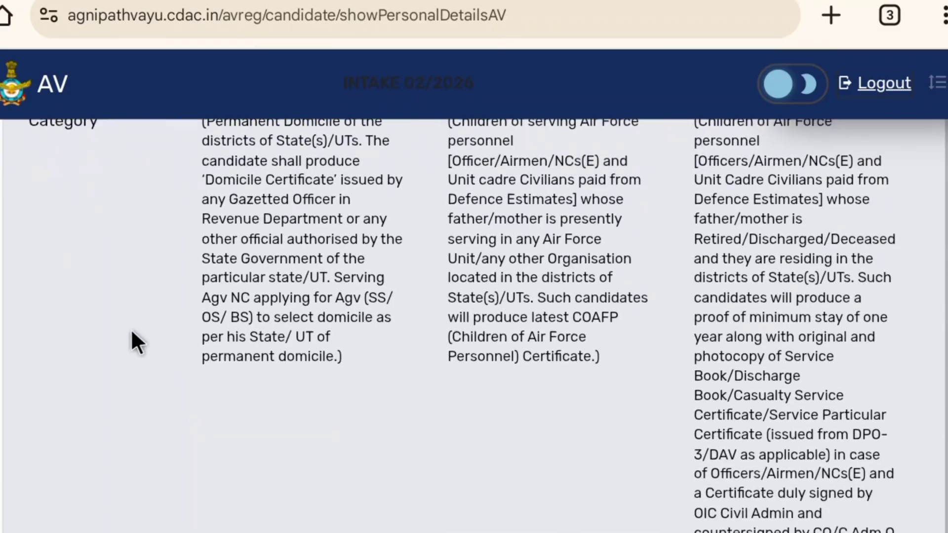
pyautogui.scroll(-6, 123, 336)
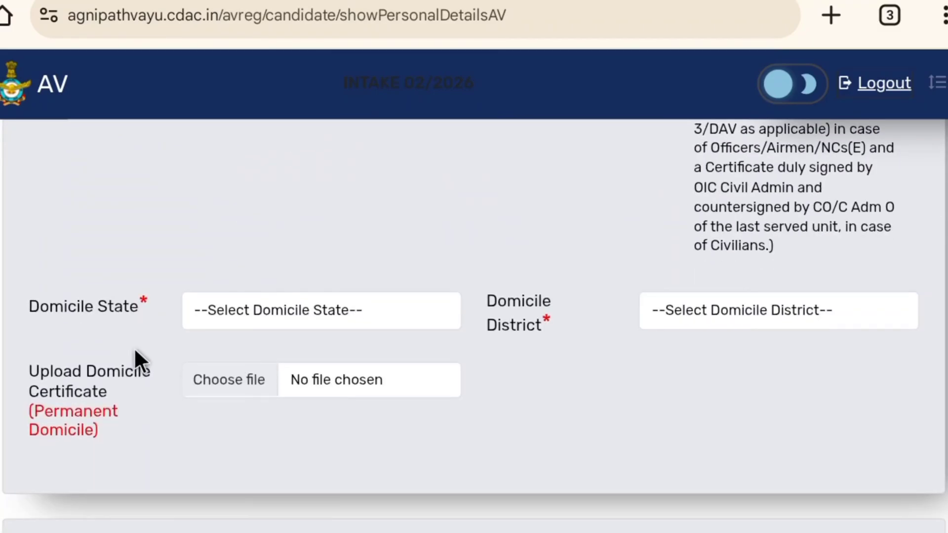
pyautogui.scroll(-2, 134, 347)
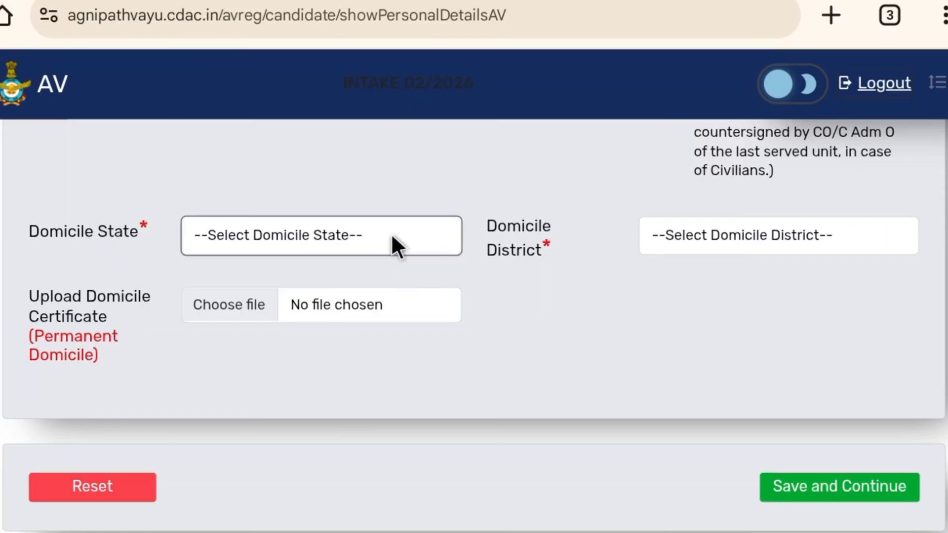
pyautogui.click(378, 238)
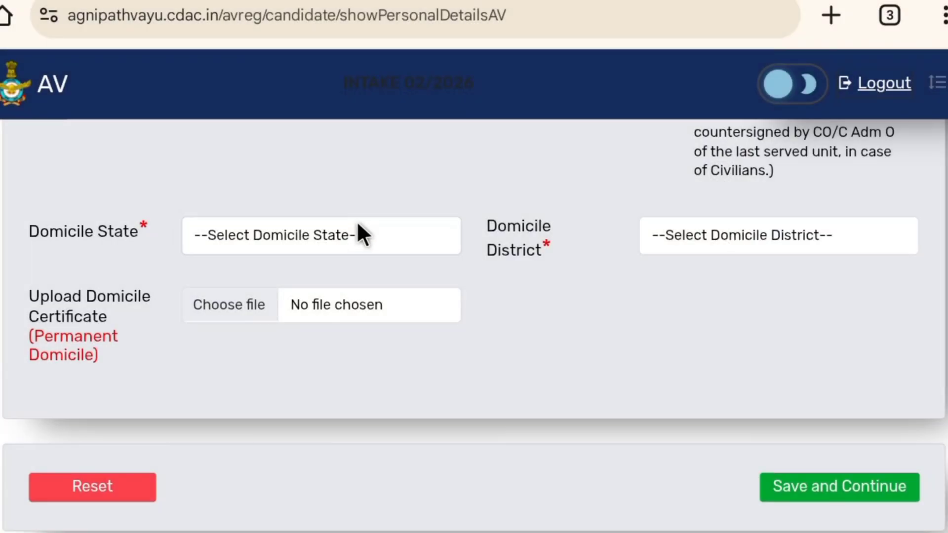
pyautogui.click(358, 233)
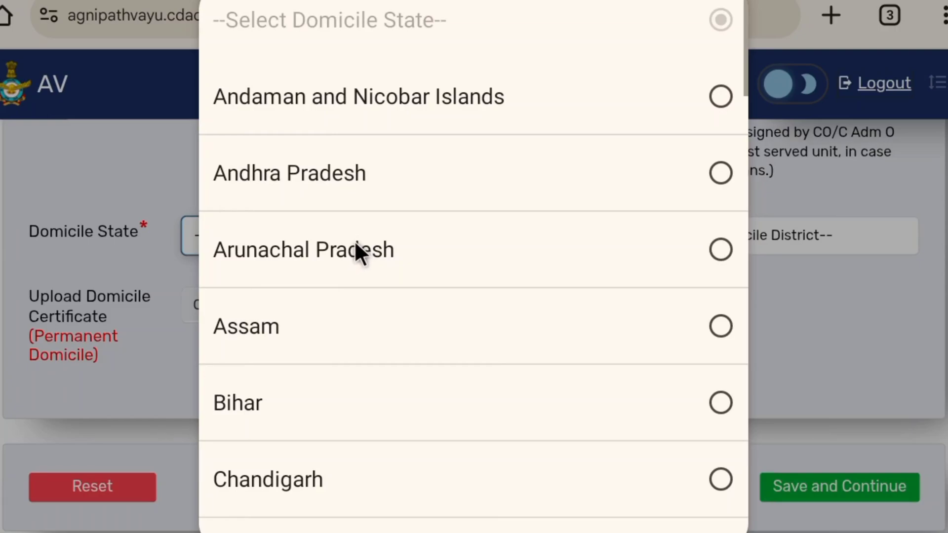
pyautogui.scroll(-2, 352, 239)
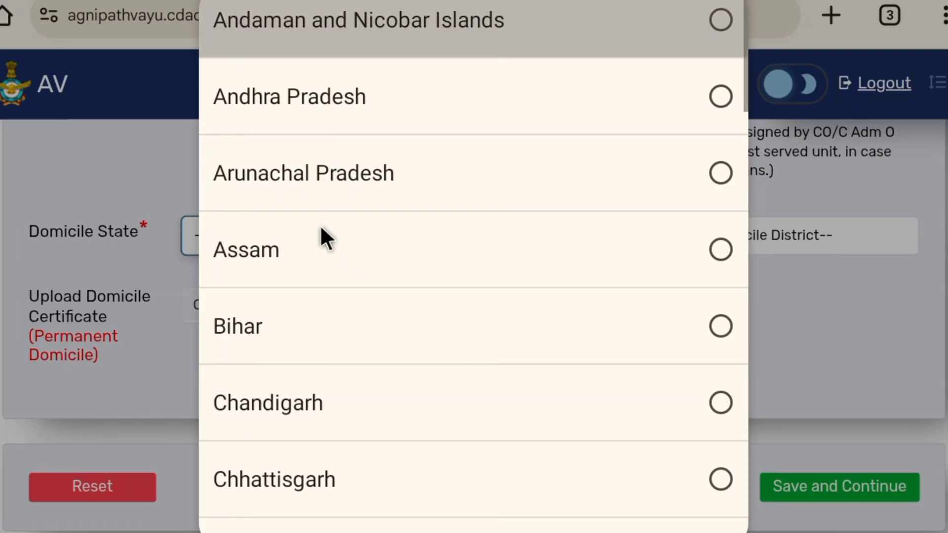
pyautogui.scroll(-15, 321, 237)
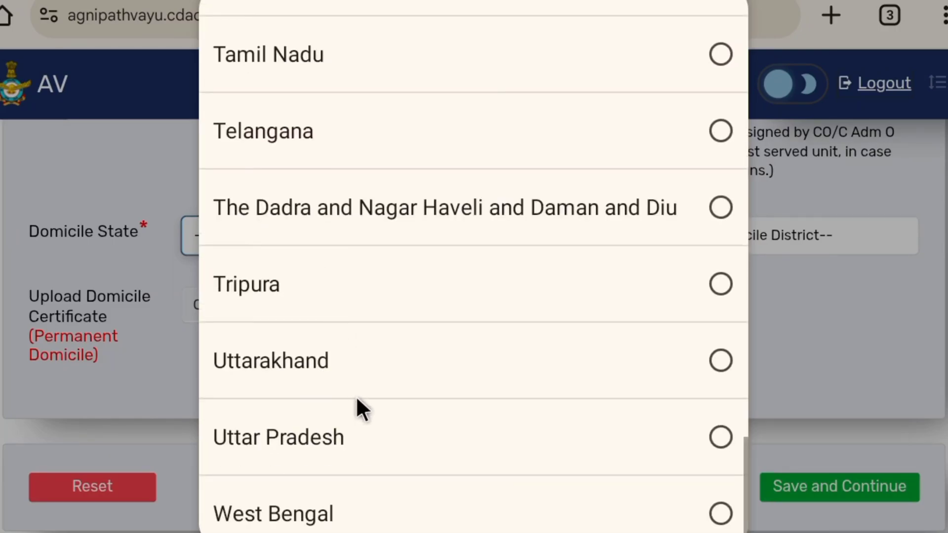
pyautogui.click(335, 439)
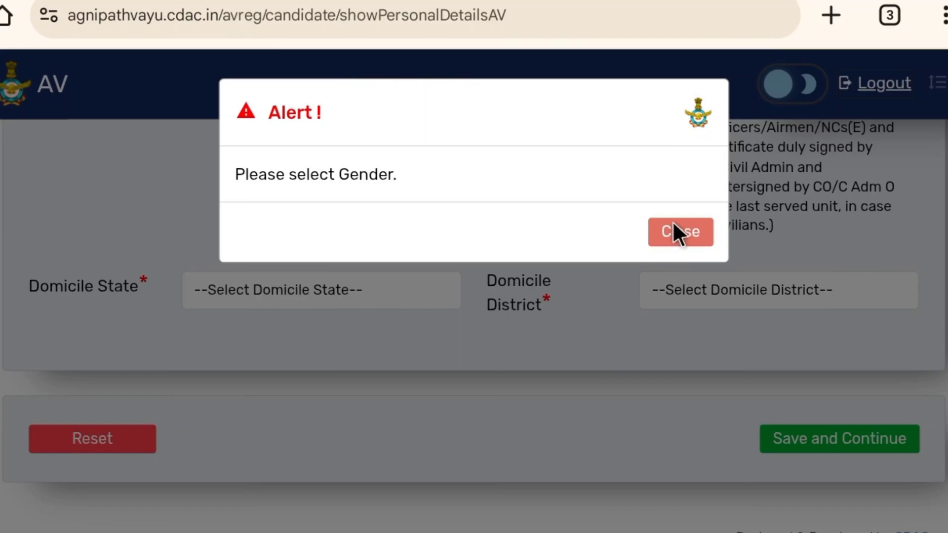
pyautogui.click(674, 235)
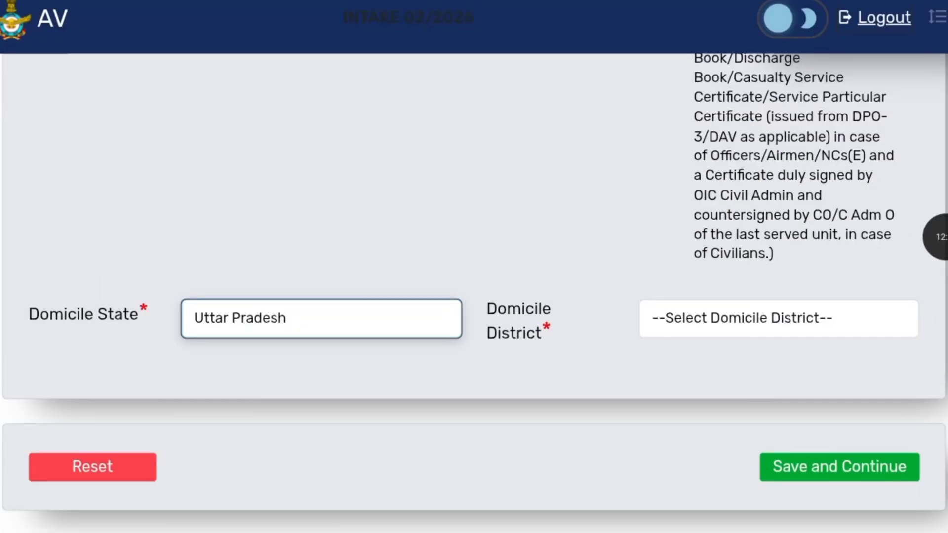
# - Select the domicile district, then confirm and save the personal details
pyautogui.click(778, 318)
pyautogui.scroll(-8, 473, 277)
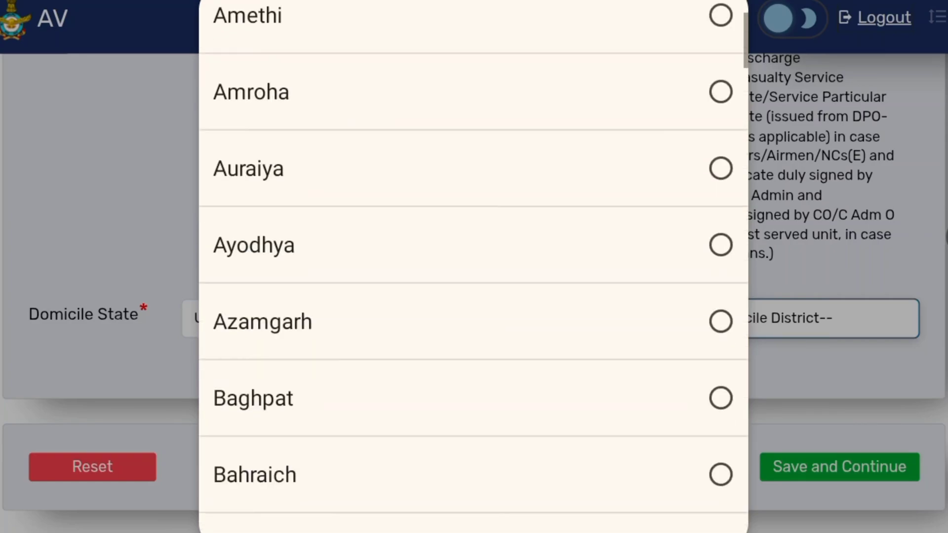
pyautogui.scroll(-6, 625, 389)
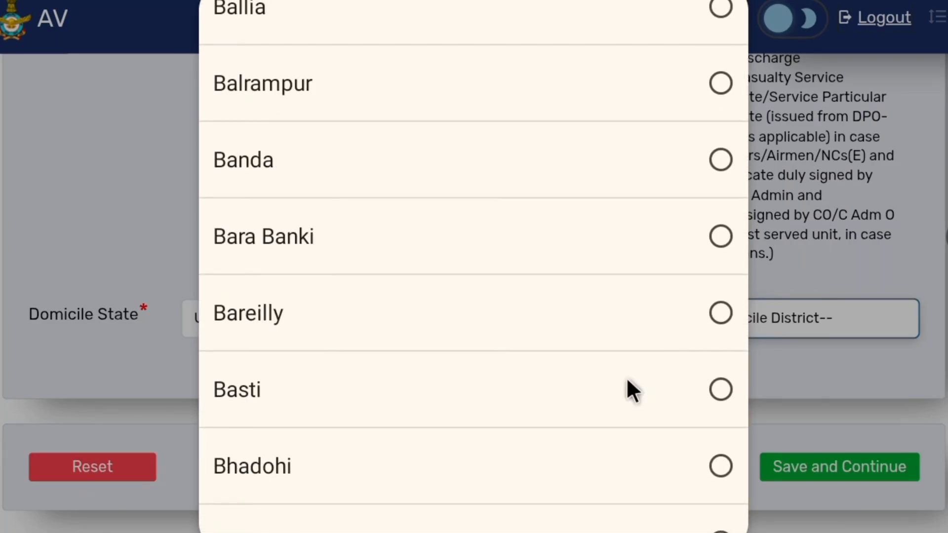
pyautogui.scroll(-4, 626, 381)
pyautogui.click(626, 473)
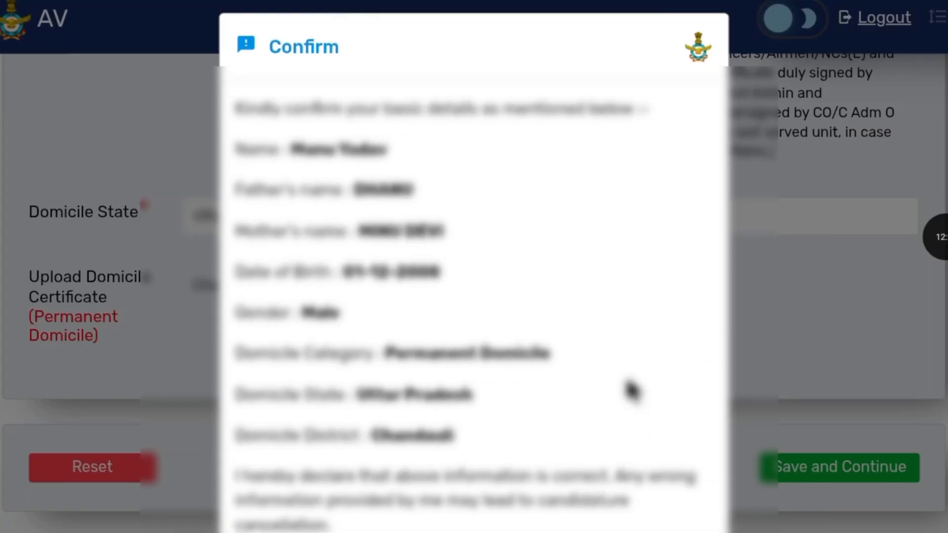
pyautogui.scroll(-2, 631, 390)
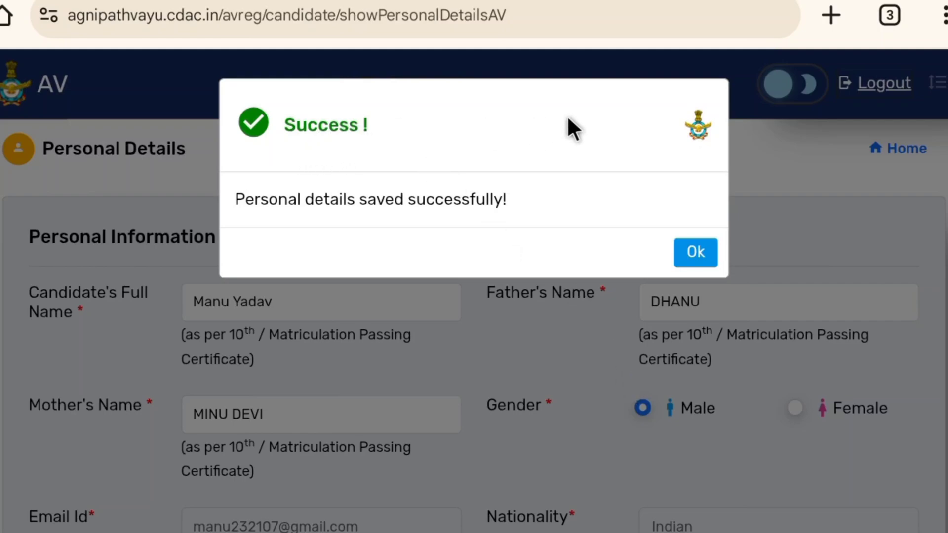
pyautogui.click(688, 249)
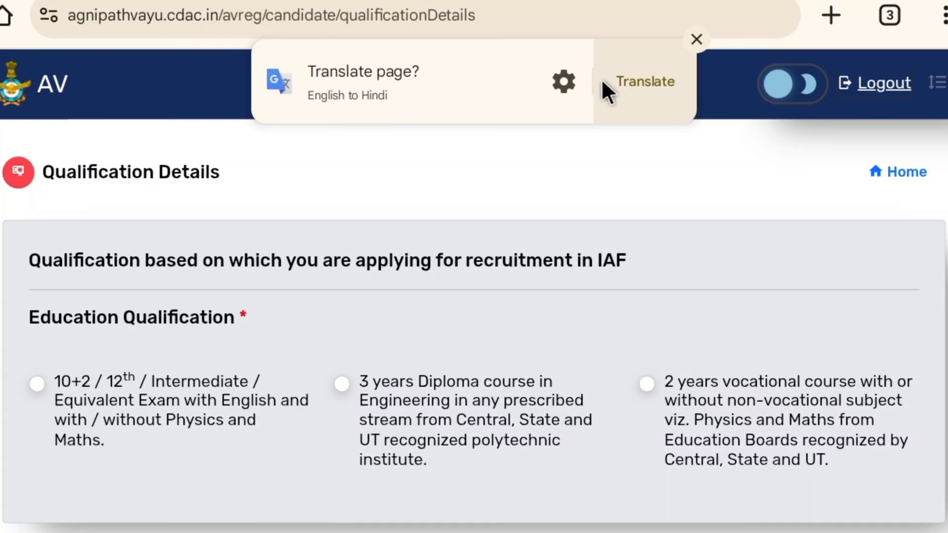
# - Dismiss the translate prompt and select 10+2 / 12th / Intermediate as the education qualification
pyautogui.moveTo(602, 81); pyautogui.dragTo(869, 81)
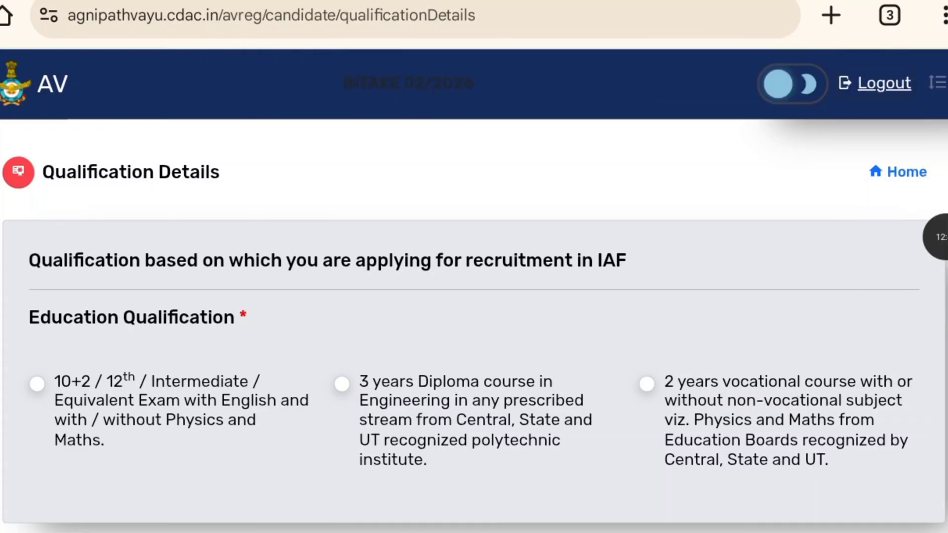
pyautogui.scroll(-3, 543, 149)
pyautogui.scroll(2, 537, 149)
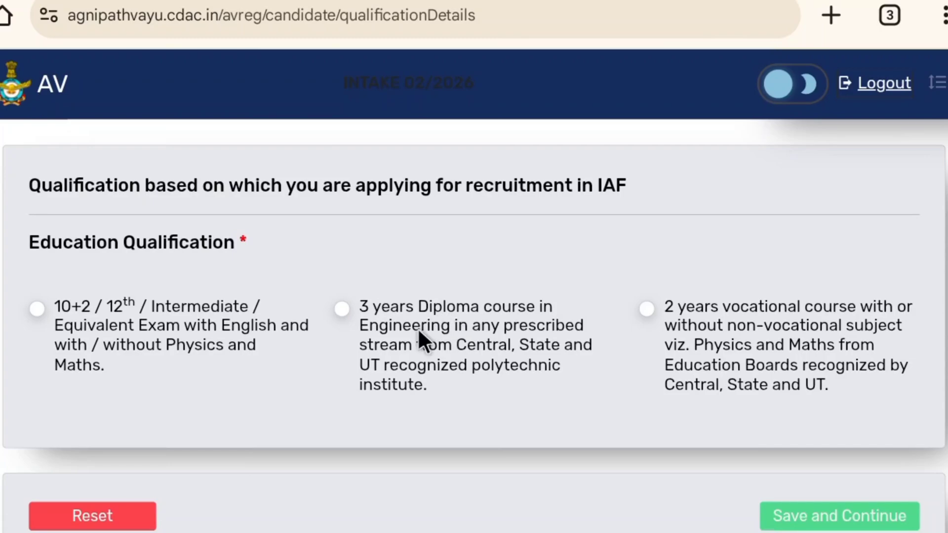
pyautogui.click(37, 308)
pyautogui.scroll(-2, 33, 303)
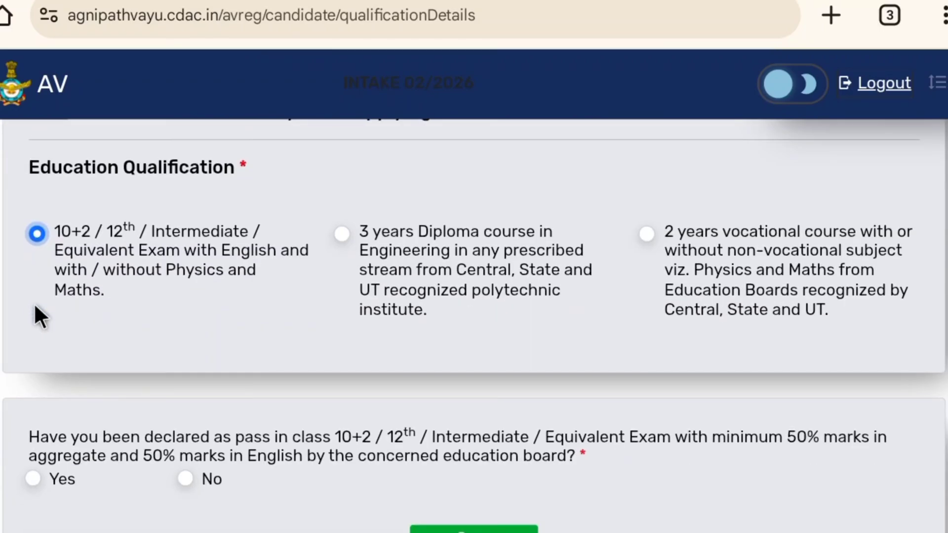
# - Answer Yes to passing 10+2 with minimum 50% aggregate and 50% English marks
pyautogui.scroll(-3, 35, 307)
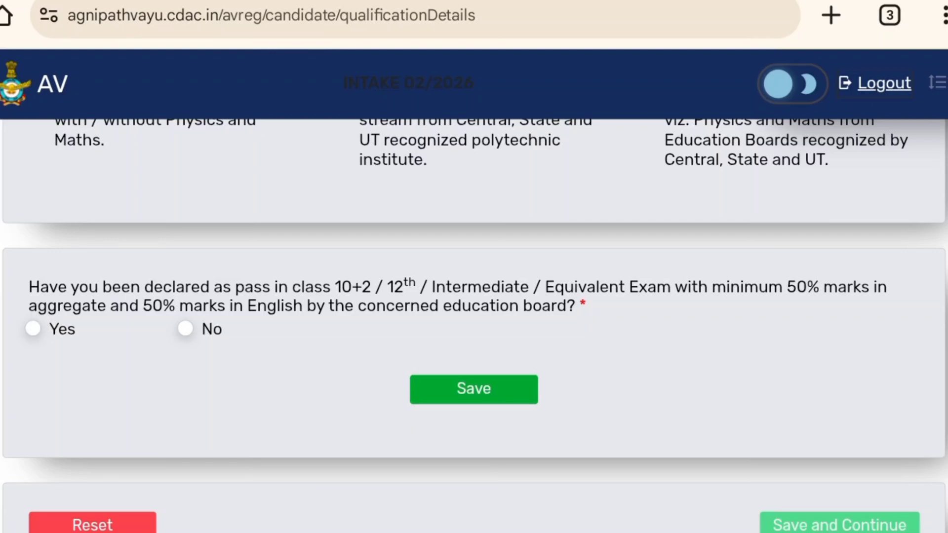
pyautogui.click(33, 329)
pyautogui.scroll(-1, 474, 316)
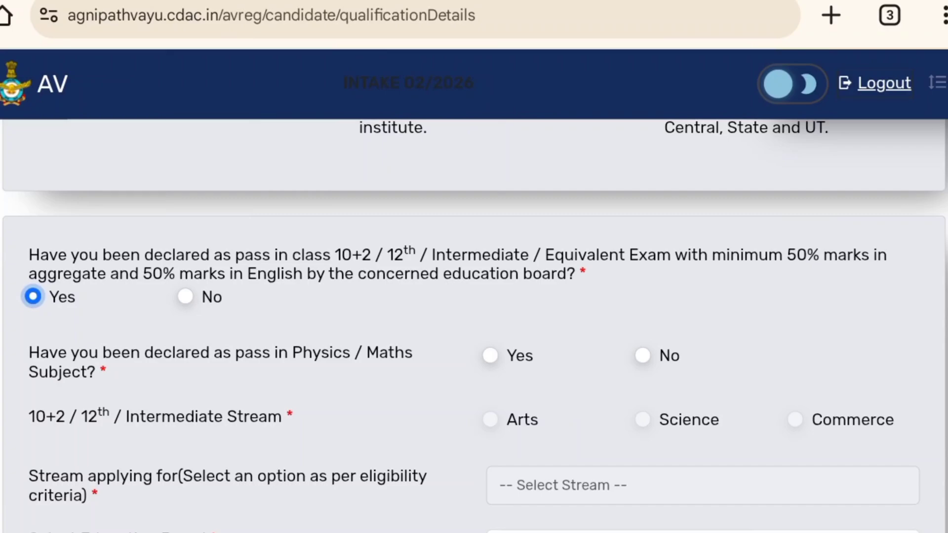
pyautogui.click(185, 296)
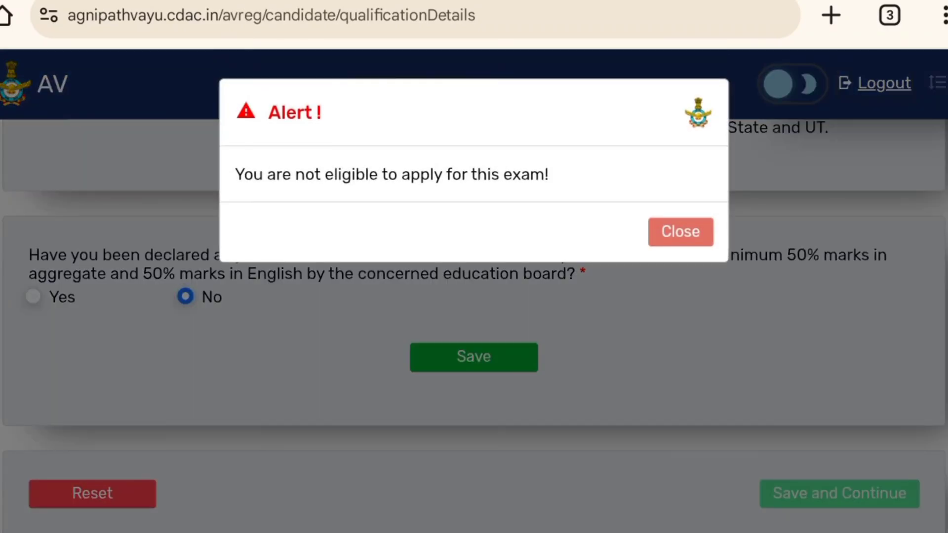
pyautogui.click(680, 231)
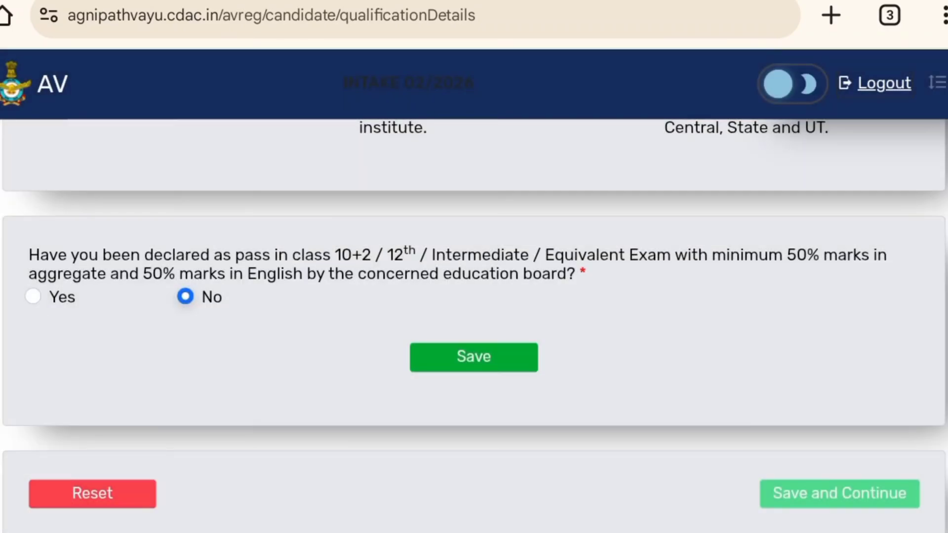
pyautogui.click(33, 296)
# - Answer Yes for passing Physics / Maths and choose Science as the 10+2 stream
pyautogui.scroll(-4, 34, 299)
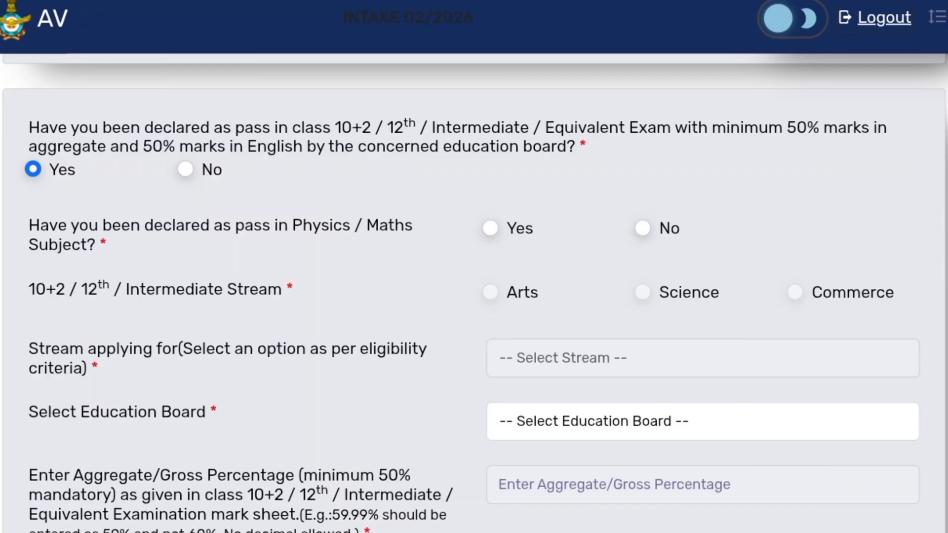
pyautogui.click(490, 228)
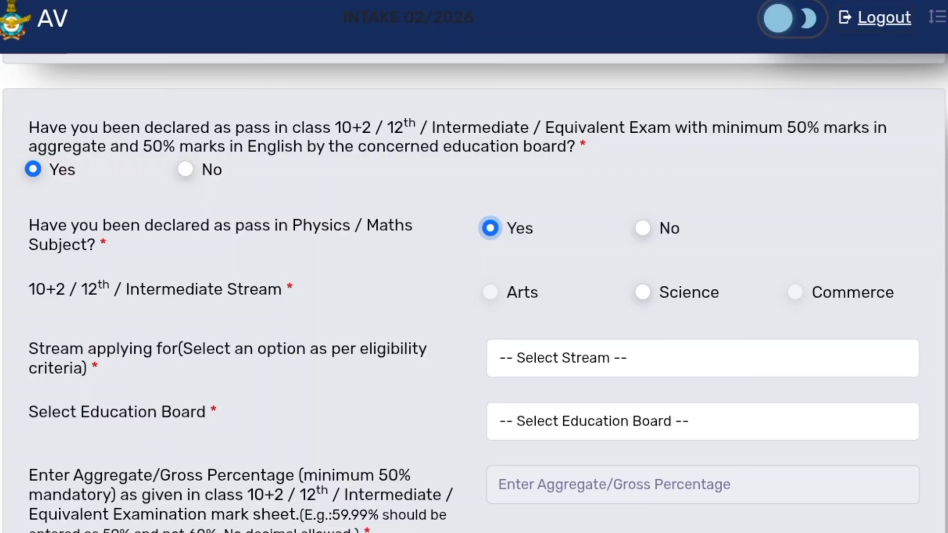
pyautogui.click(642, 292)
pyautogui.scroll(-2, 474, 293)
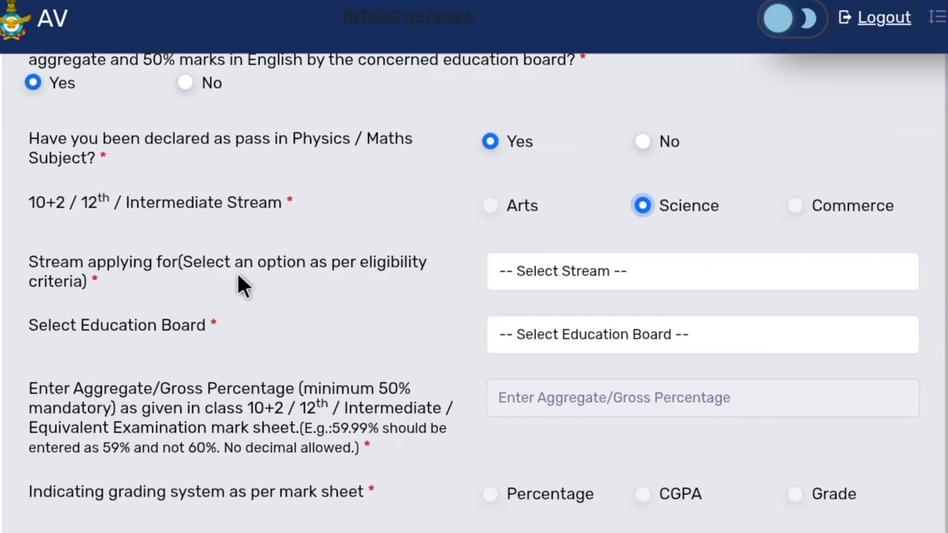
# - Choose Science Subjects as the stream applying for and Central Board of Secondary Education (CBSE) as the education board
pyautogui.click(615, 262)
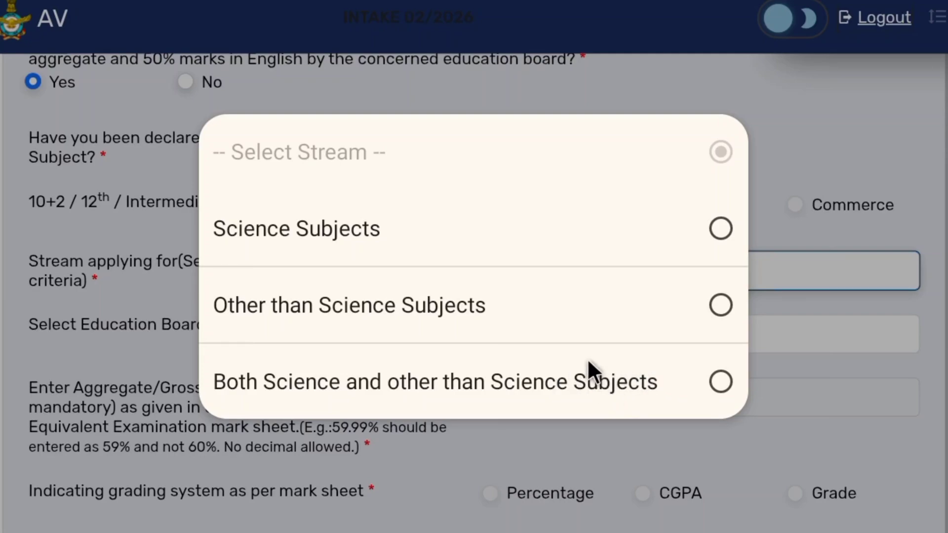
pyautogui.click(556, 233)
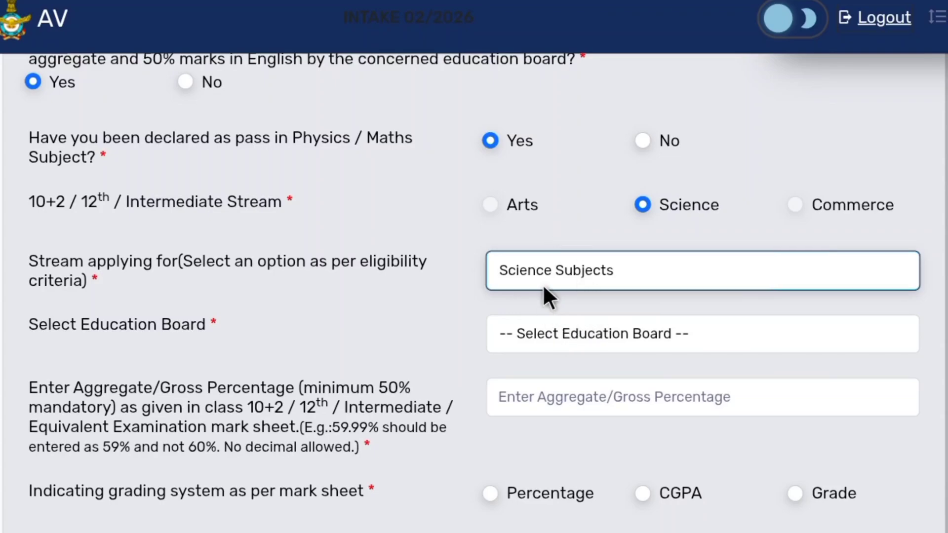
pyautogui.click(601, 321)
pyautogui.scroll(-3, 403, 112)
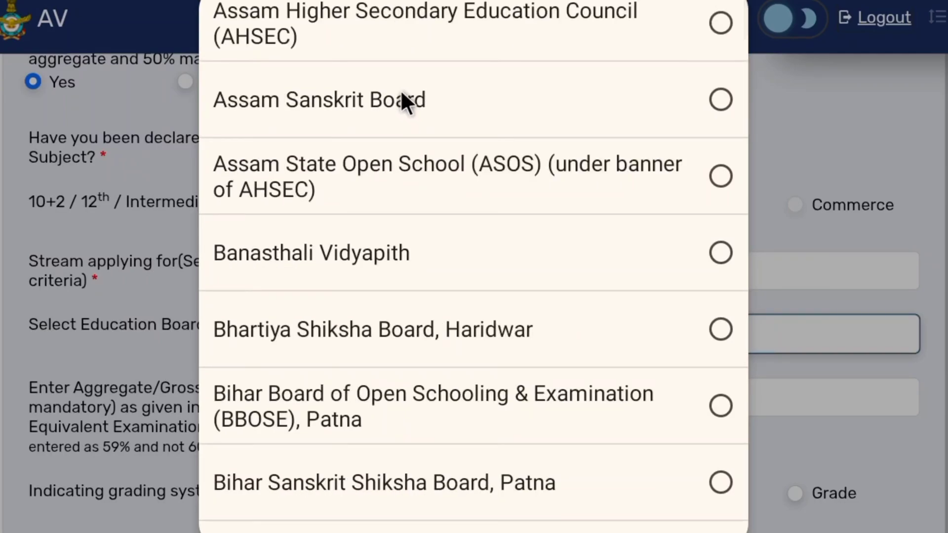
pyautogui.scroll(3, 401, 94)
pyautogui.scroll(-15, 409, 98)
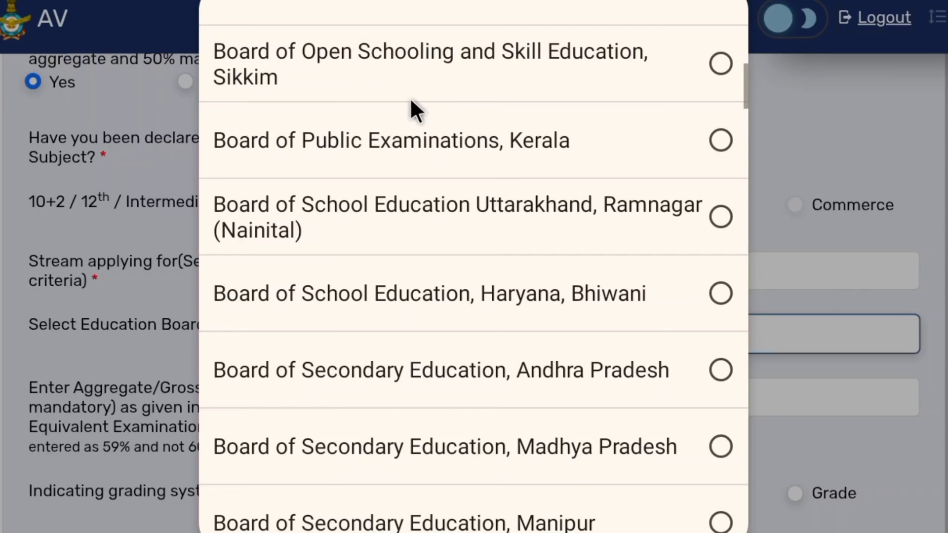
pyautogui.scroll(2, 399, 105)
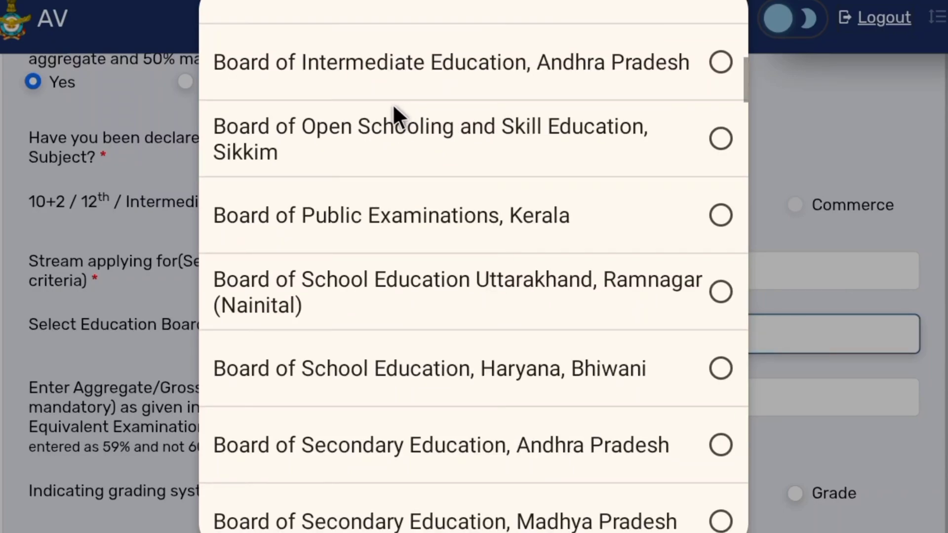
pyautogui.scroll(-2, 393, 108)
pyautogui.scroll(1, 395, 117)
pyautogui.scroll(-2, 393, 111)
pyautogui.scroll(-7, 415, 101)
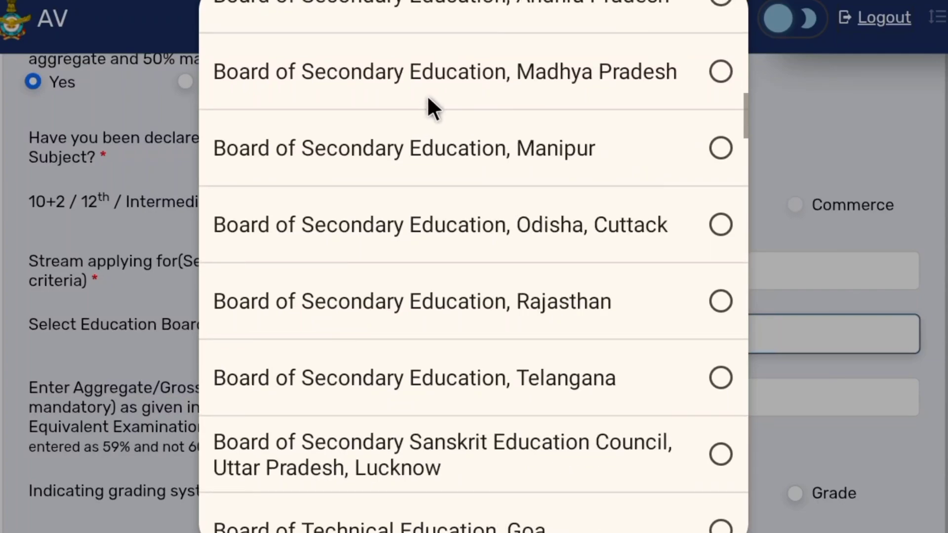
pyautogui.scroll(-1, 435, 101)
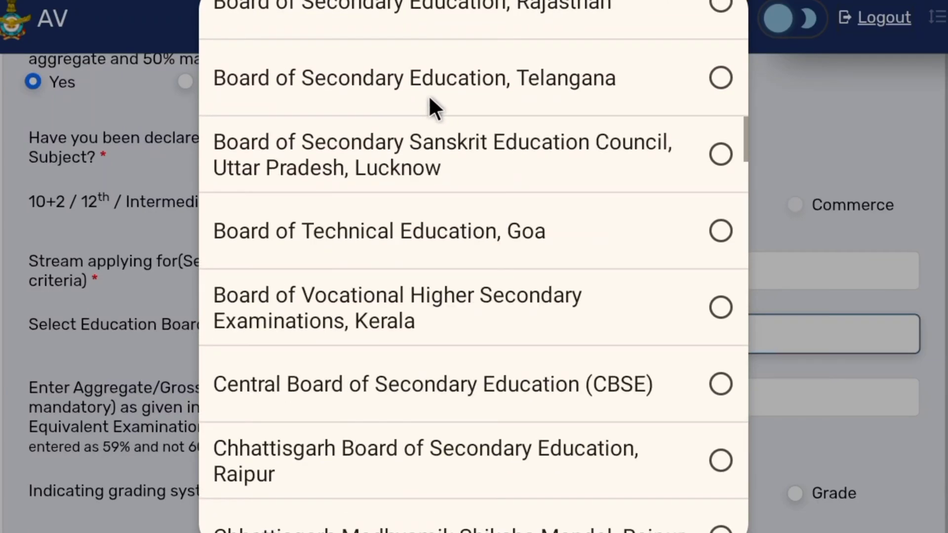
pyautogui.click(433, 384)
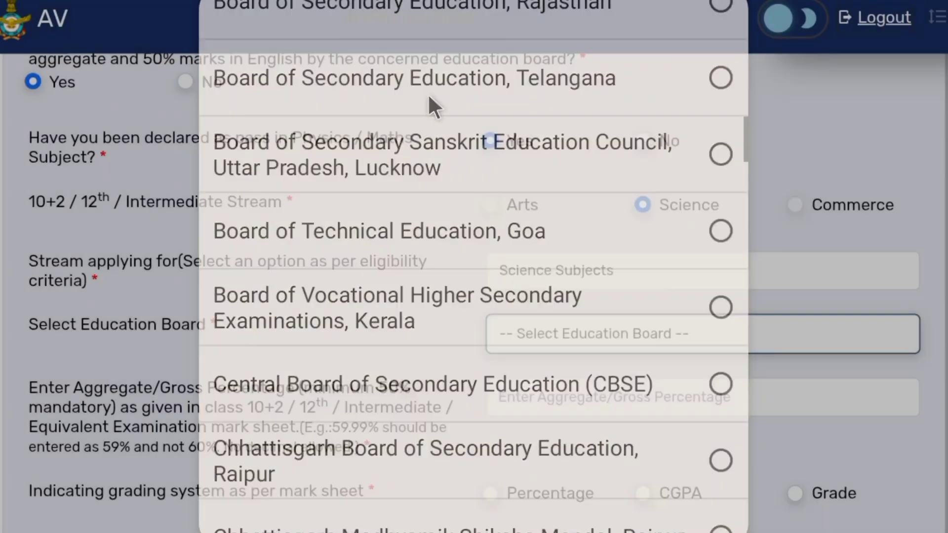
# - Enter 65 as the aggregate/gross percentage of the 10+2 mark sheet
pyautogui.scroll(-4, 450, 109)
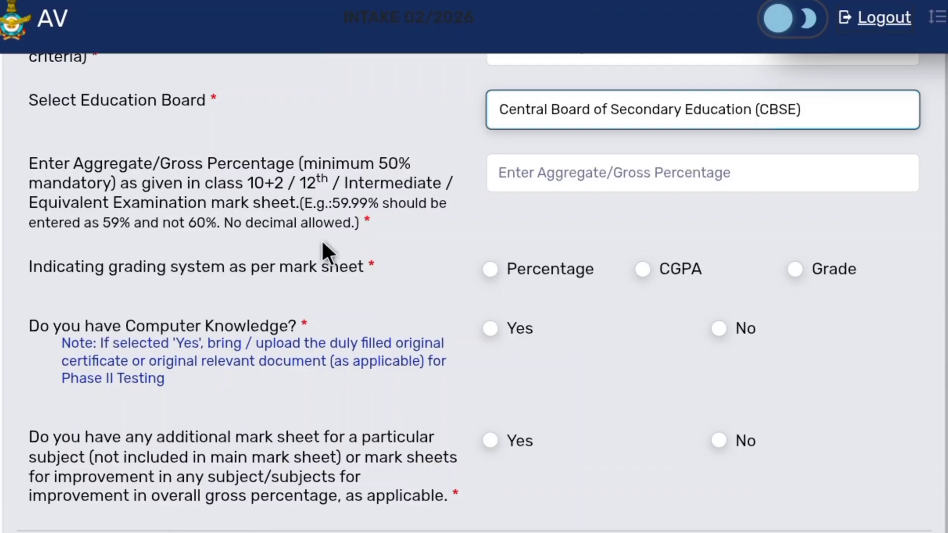
pyautogui.click(618, 176)
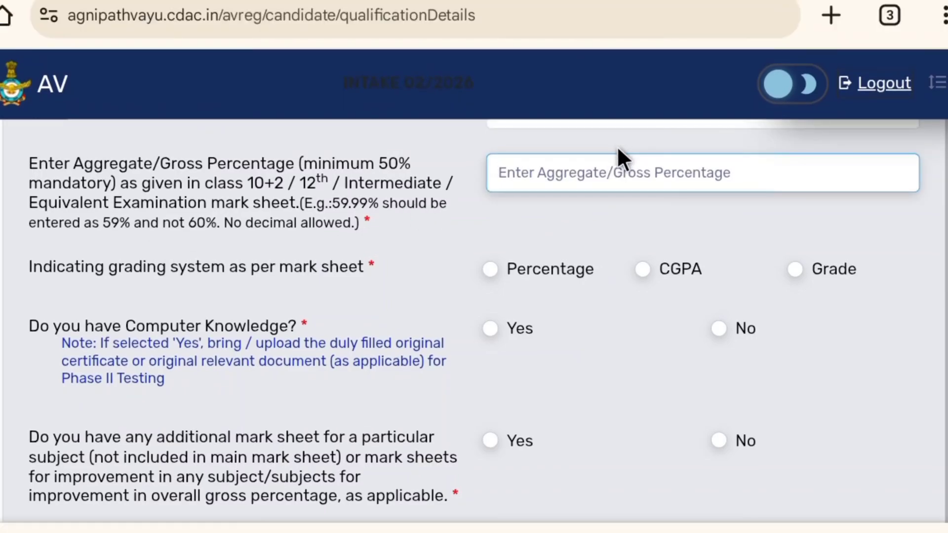
pyautogui.write('65')
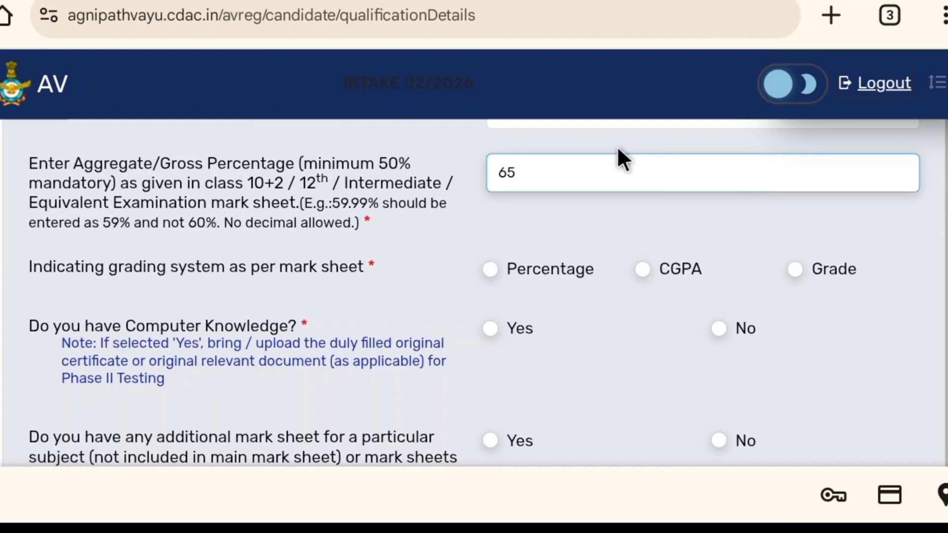
# - Select Percentage as the grading system used on the mark sheet
pyautogui.scroll(-1, 617, 148)
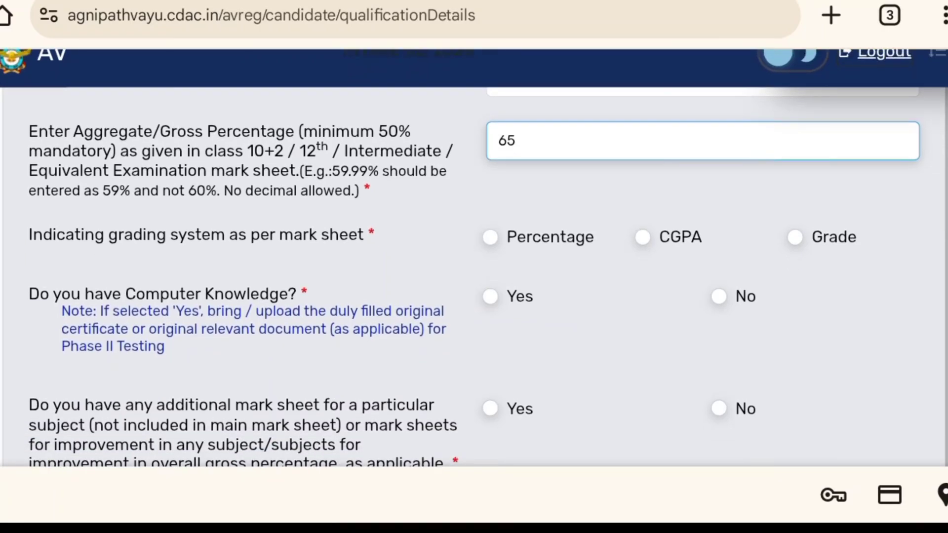
pyautogui.scroll(-1, 474, 276)
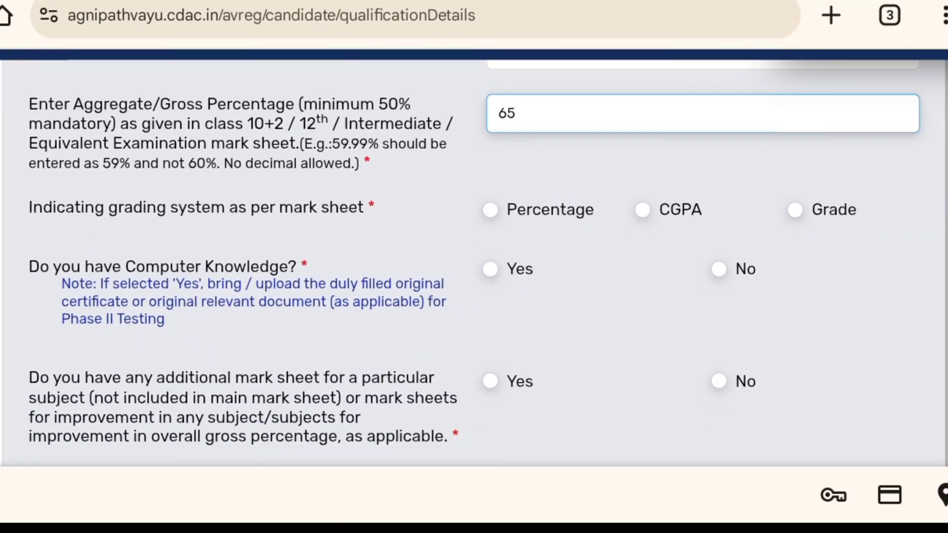
pyautogui.click(519, 195)
pyautogui.scroll(-5, 523, 186)
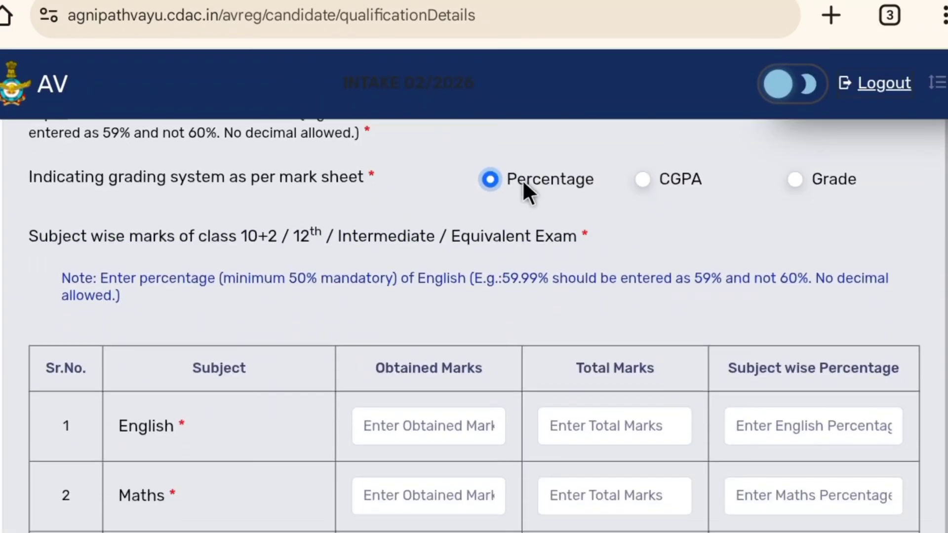
pyautogui.scroll(3, 510, 195)
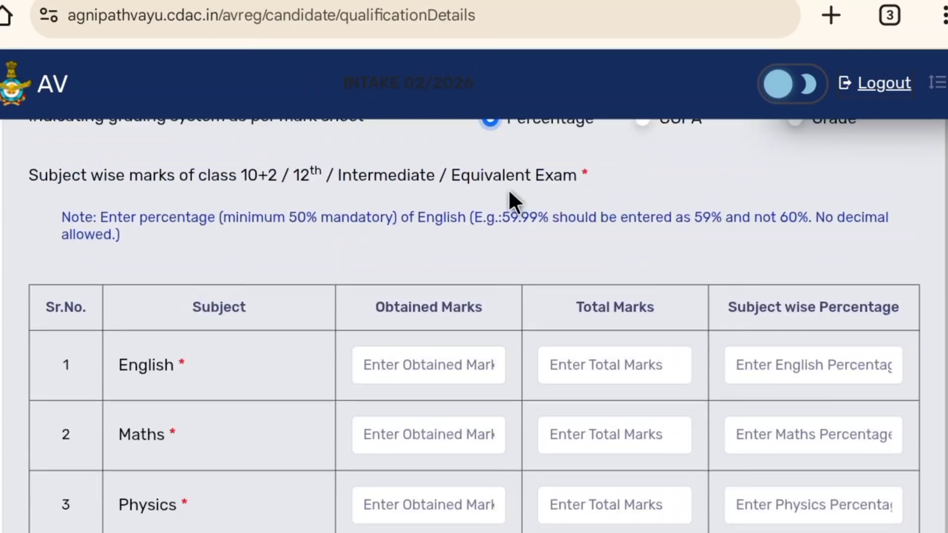
# - Fill in English marks: 75 obtained out of 100 total, with a subject percentage of 75
pyautogui.scroll(-4, 508, 195)
pyautogui.scroll(1, 501, 195)
pyautogui.scroll(2, 467, 190)
pyautogui.scroll(-3, 466, 188)
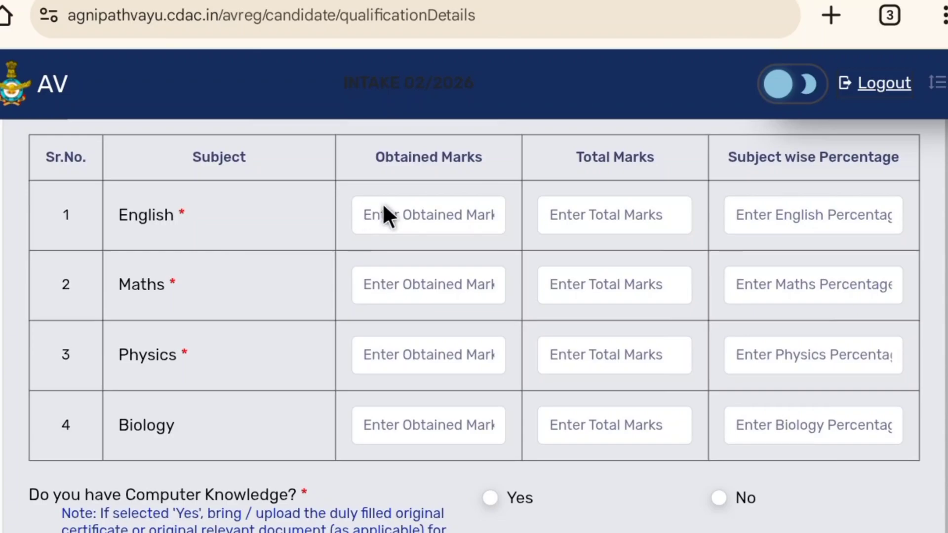
pyautogui.click(398, 201)
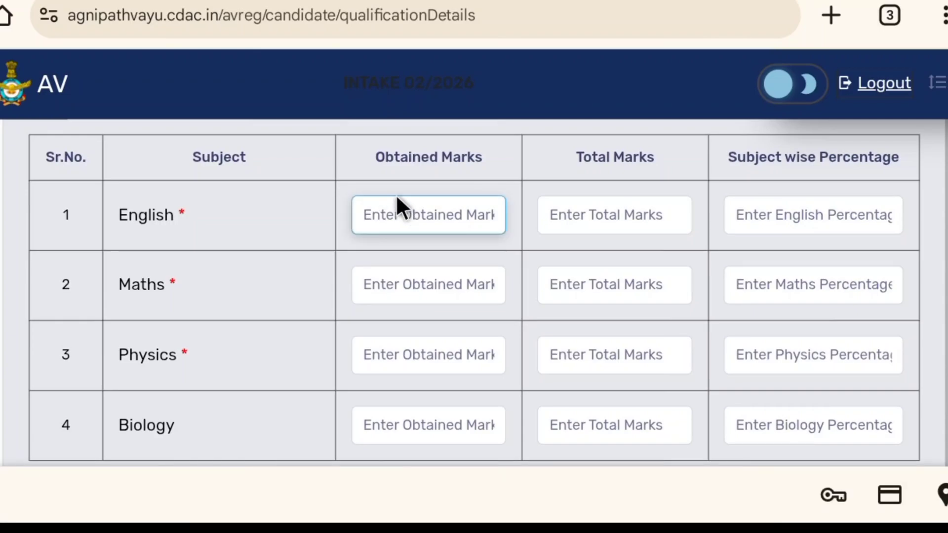
pyautogui.write('75')
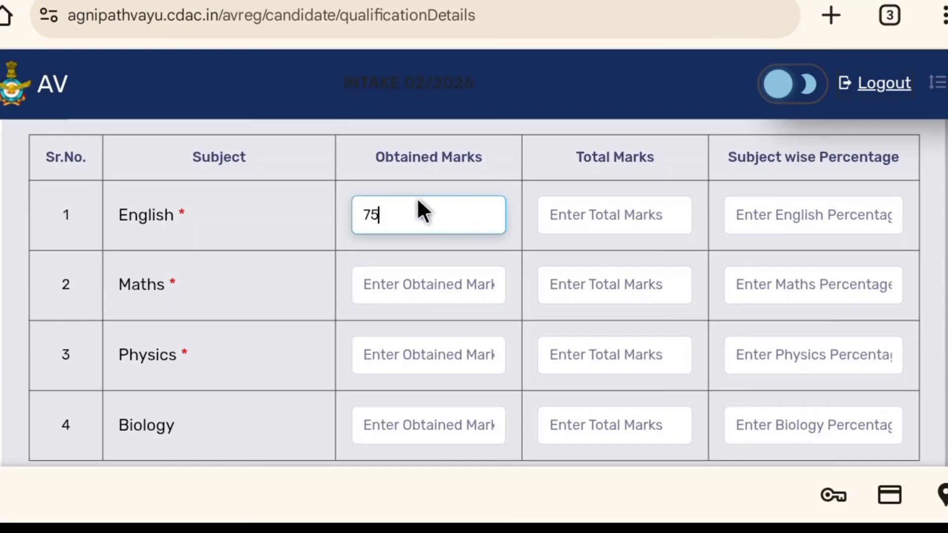
pyautogui.press('Tab')
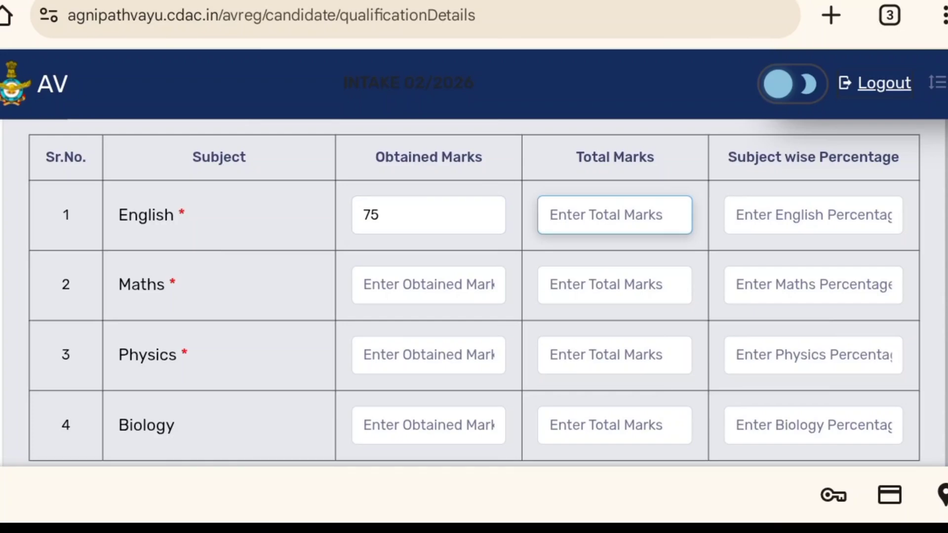
pyautogui.write('100')
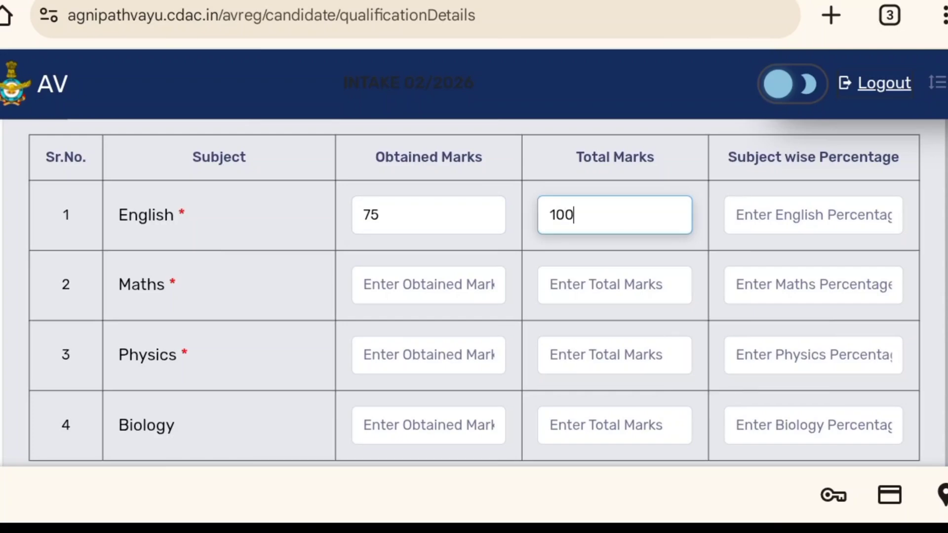
pyautogui.press('Tab')
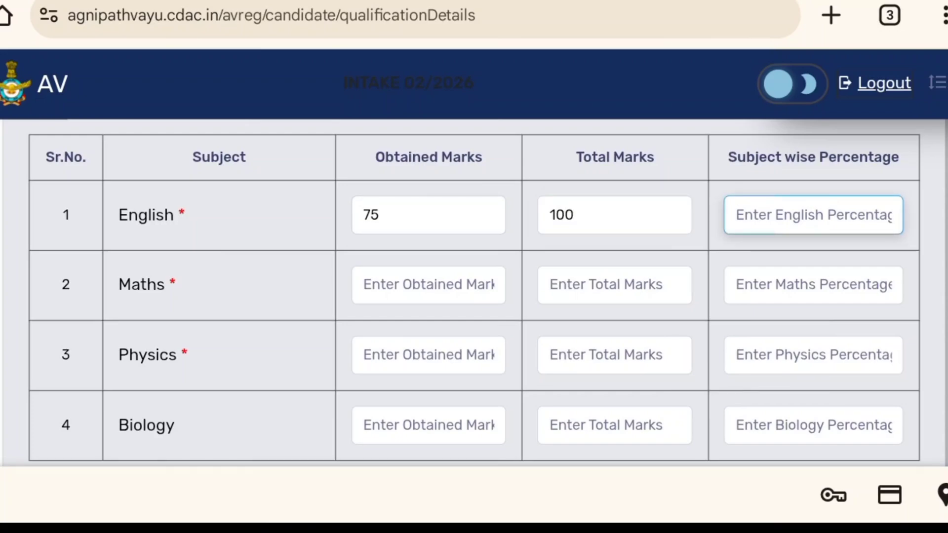
pyautogui.write('75')
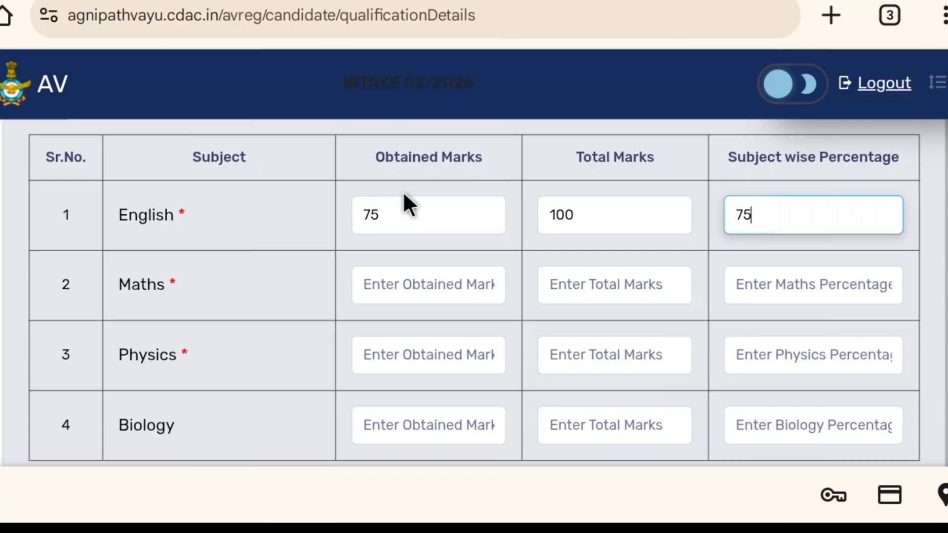
pyautogui.scroll(-1, 404, 193)
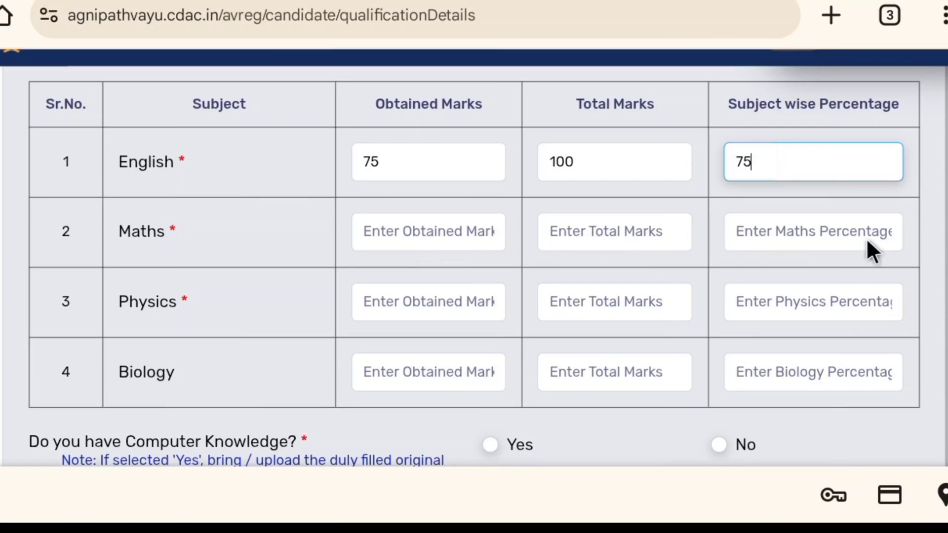
# - Fill in Maths marks: 72 obtained out of 100 total, with a subject percentage of 72
pyautogui.click(378, 231)
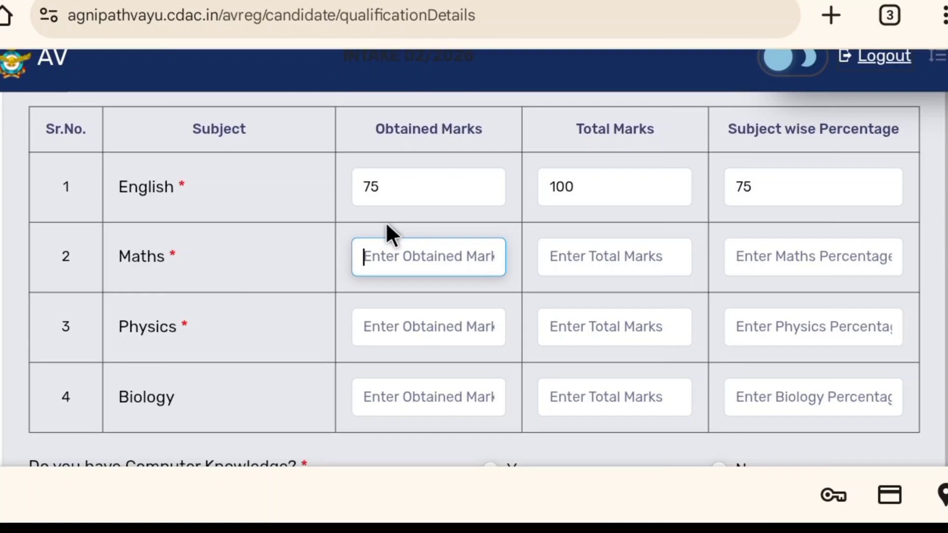
pyautogui.write('72')
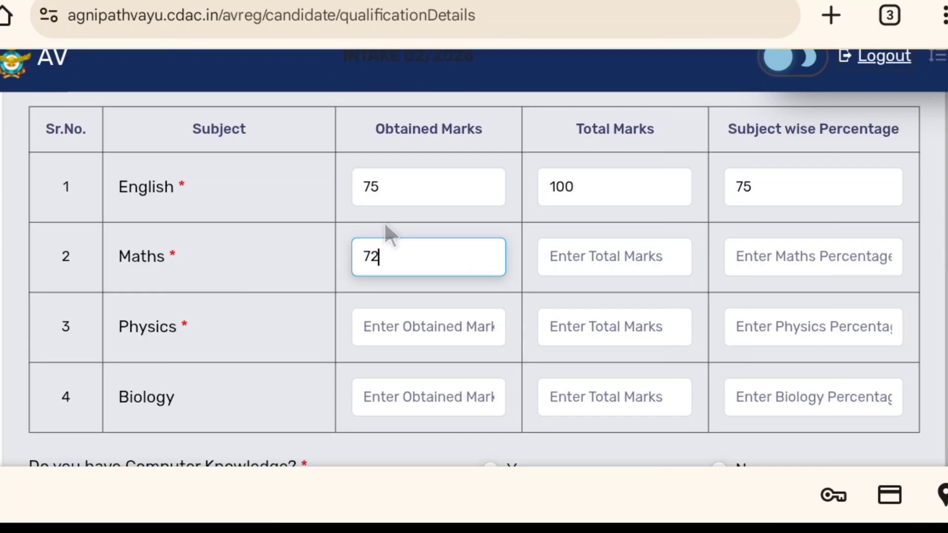
pyautogui.press('Tab')
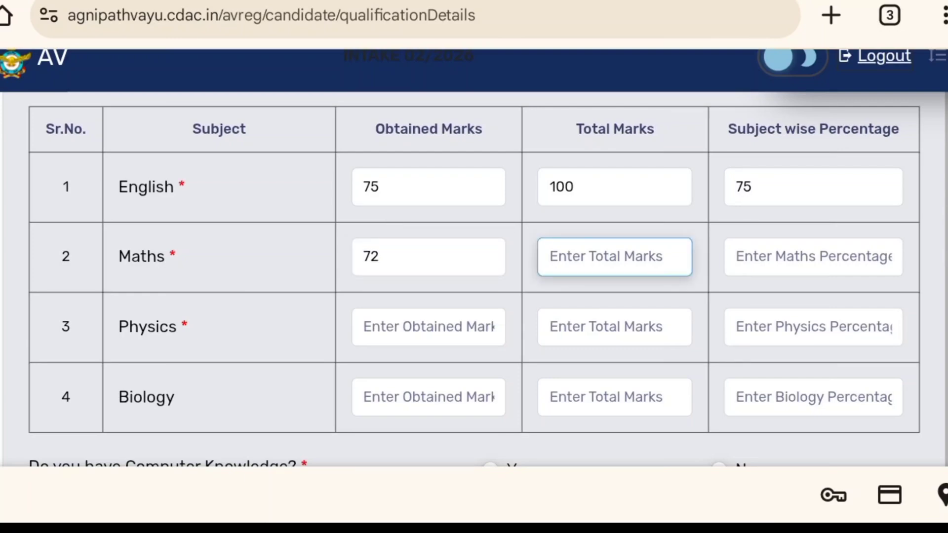
pyautogui.write('100')
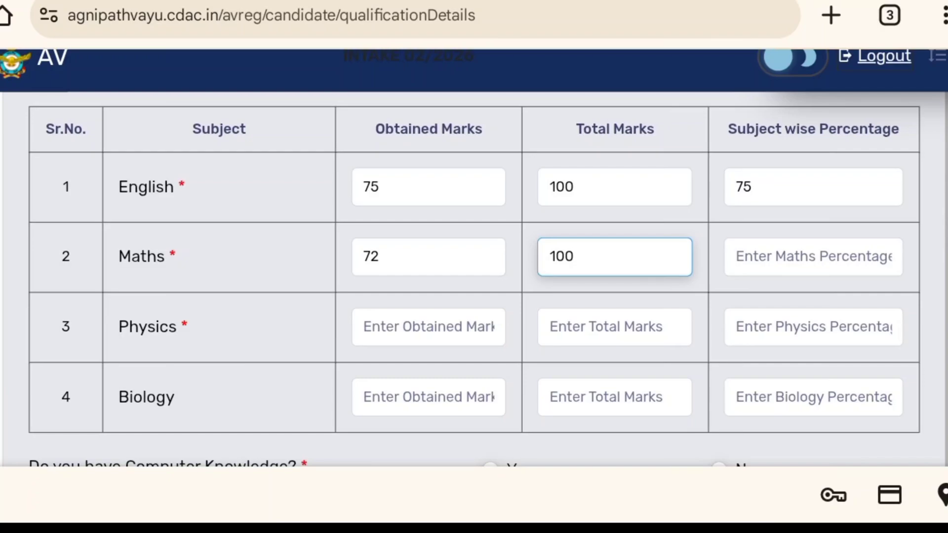
pyautogui.press('Tab')
pyautogui.write('72')
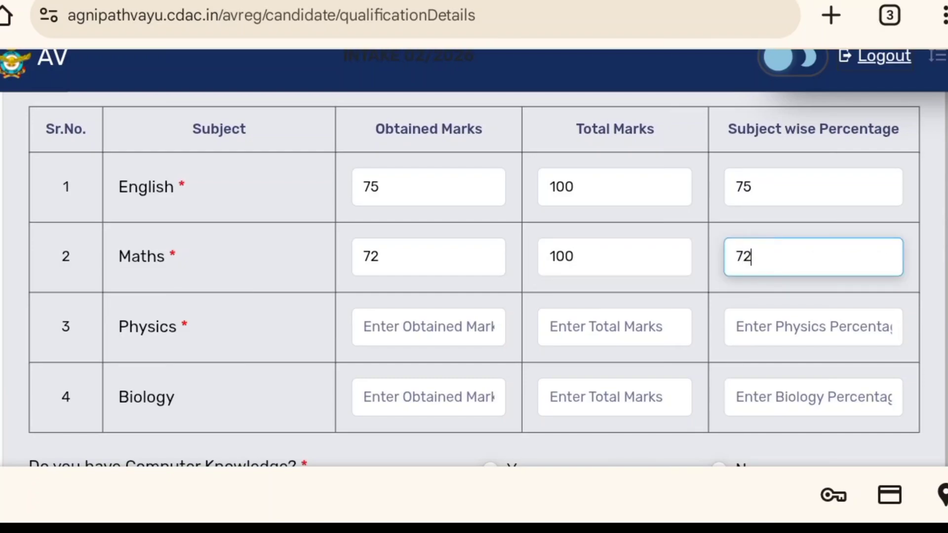
pyautogui.press('Tab')
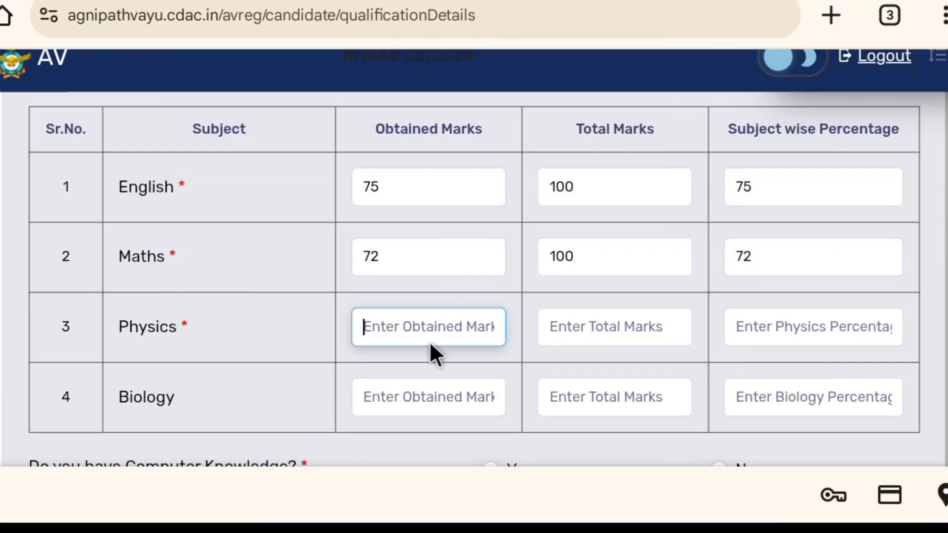
# - Fill in Physics marks: 65 obtained out of 100 total, with a subject percentage of 65
pyautogui.scroll(-1, 403, 307)
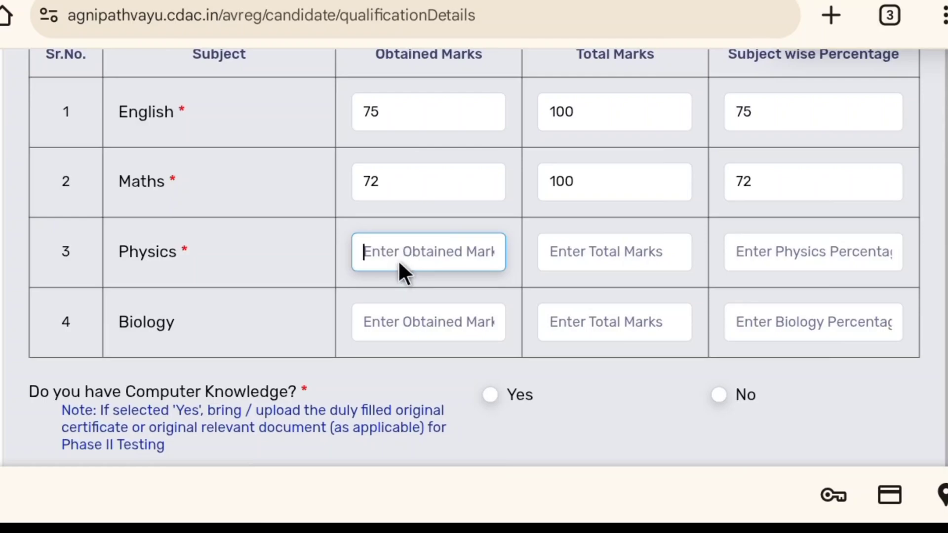
pyautogui.write('65')
pyautogui.press('Tab')
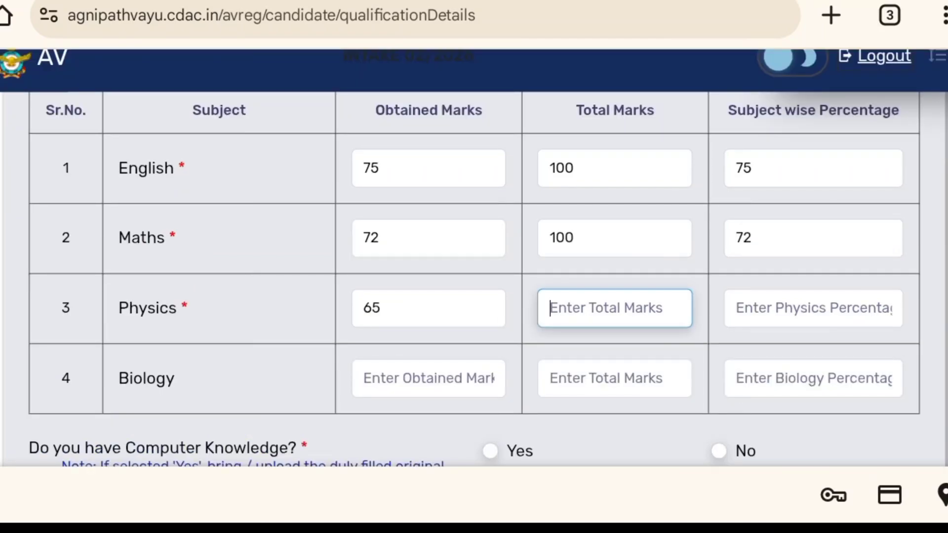
pyautogui.write('100')
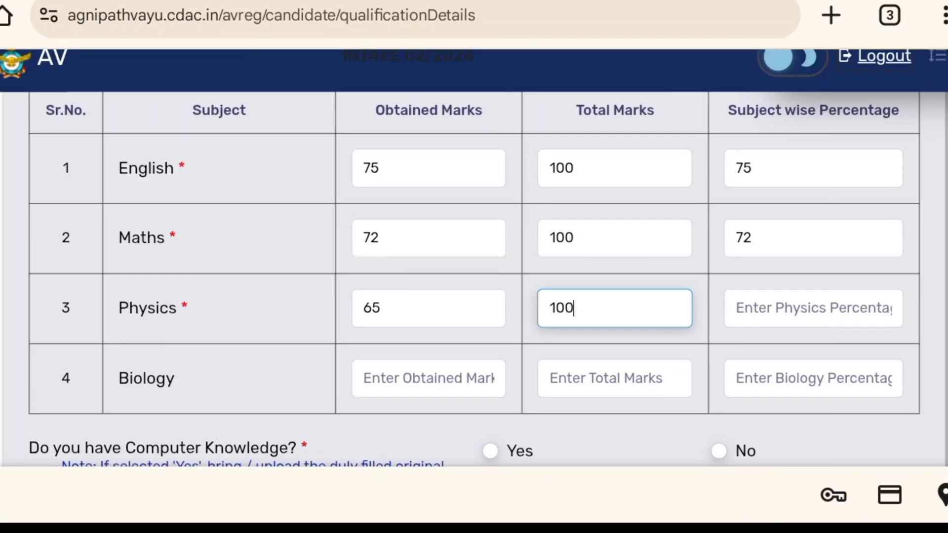
pyautogui.click(809, 308)
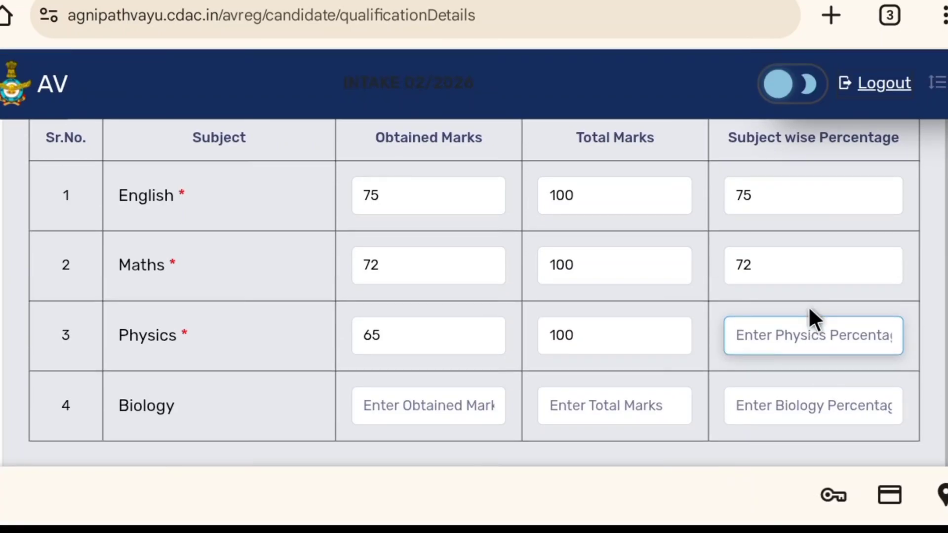
pyautogui.write('65')
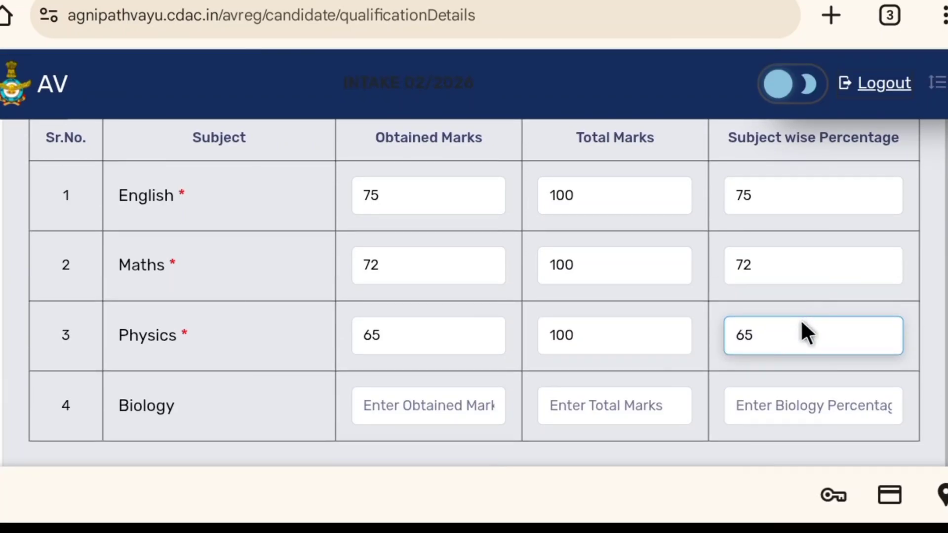
pyautogui.press('Up')
pyautogui.scroll(-2, 795, 321)
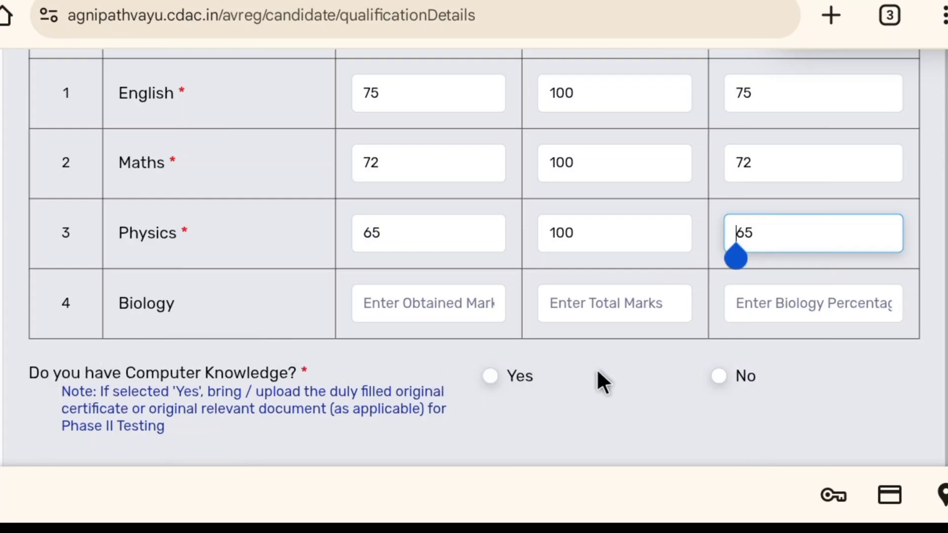
# - Answer No to having computer knowledge and No to having any additional or improvement mark sheet
pyautogui.click(686, 344)
pyautogui.click(719, 460)
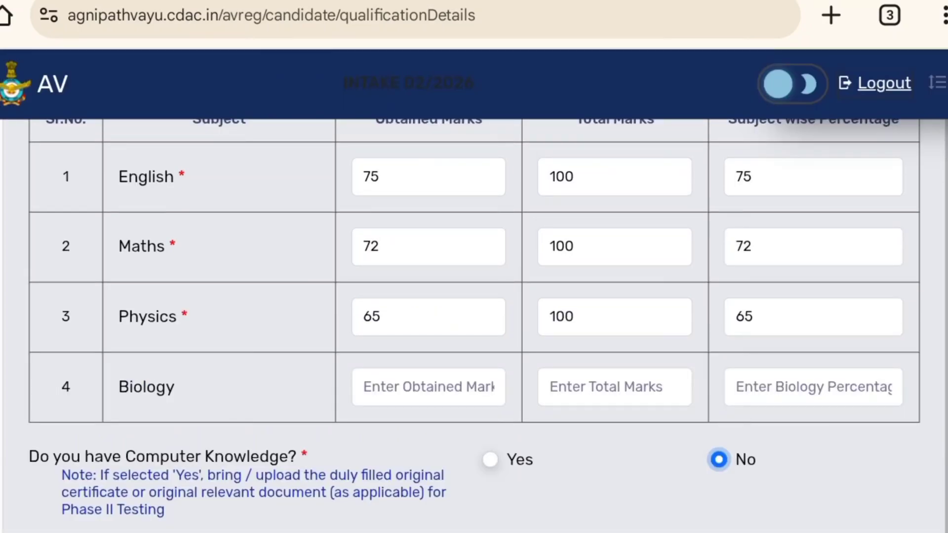
pyautogui.scroll(-6, 691, 353)
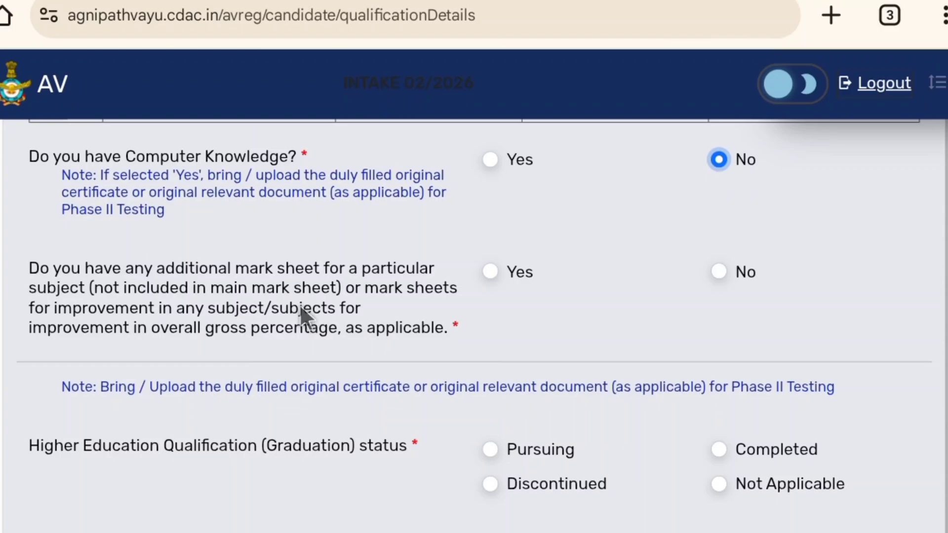
pyautogui.click(718, 271)
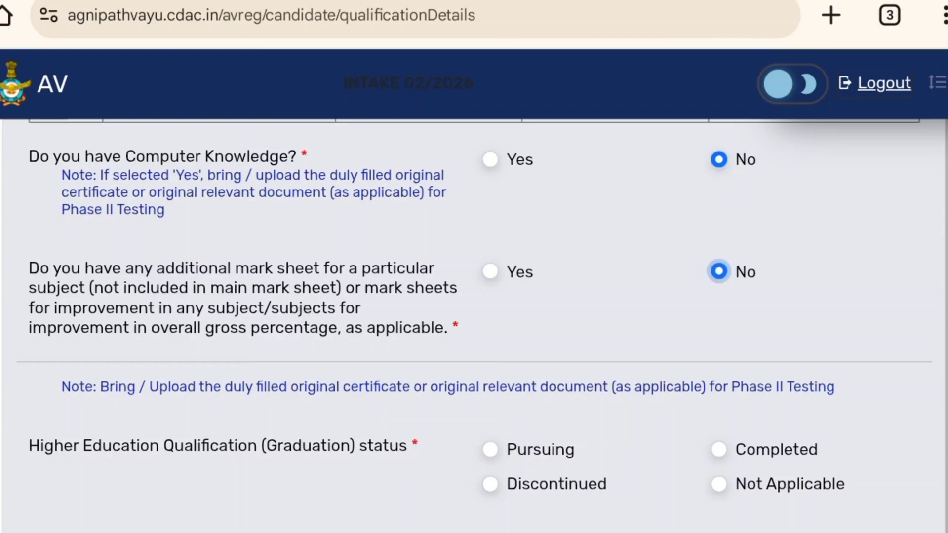
# - Set the graduation status to Completed and the graduation type to Non-Engineering
pyautogui.scroll(-3, 474, 296)
pyautogui.scroll(-2, 474, 296)
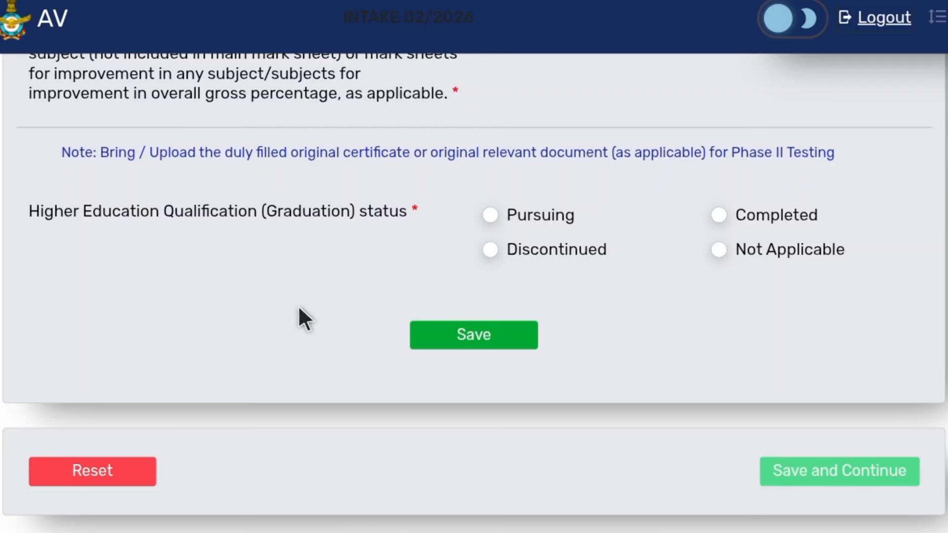
pyautogui.click(718, 215)
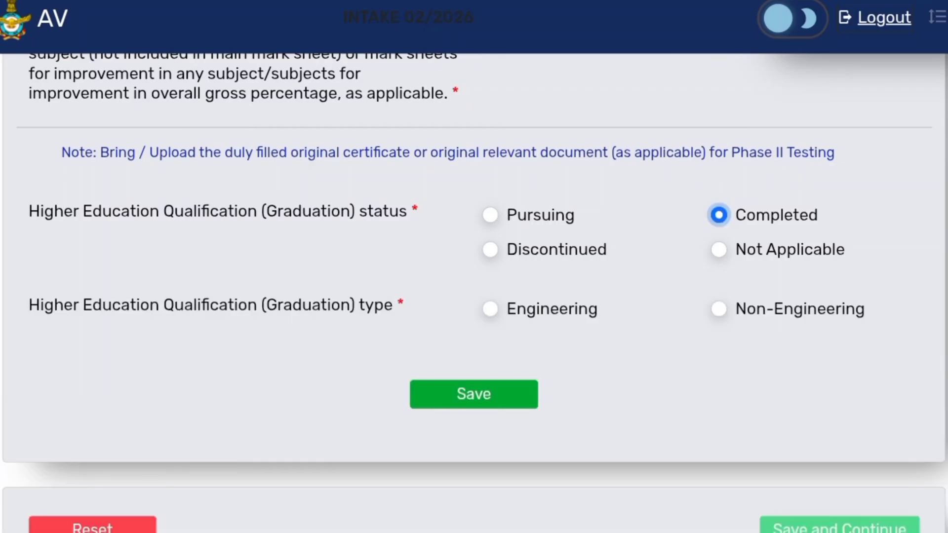
pyautogui.scroll(-1, 474, 291)
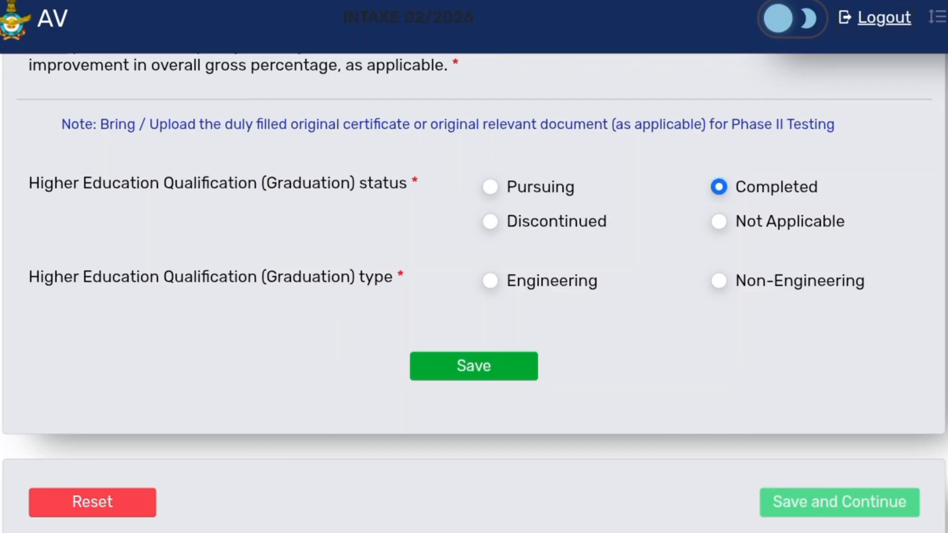
pyautogui.click(719, 281)
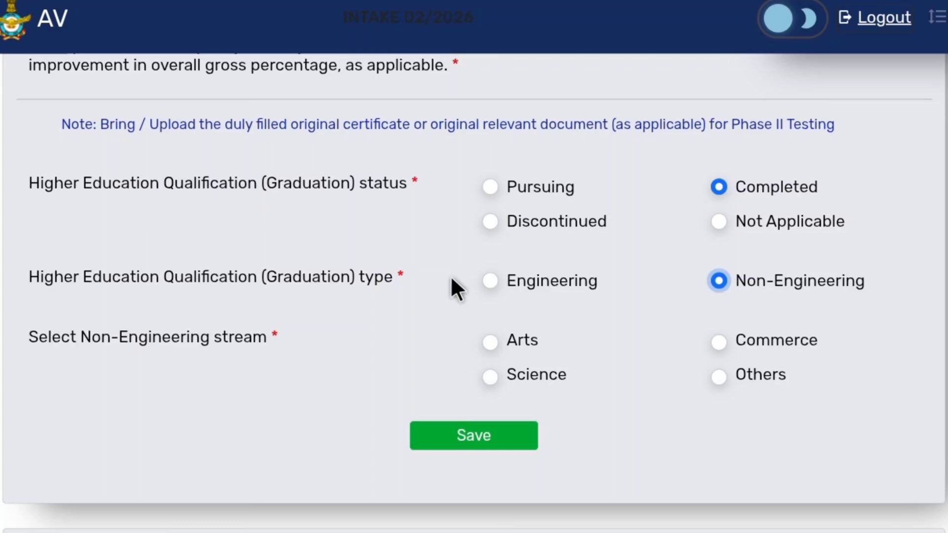
pyautogui.scroll(-2, 482, 317)
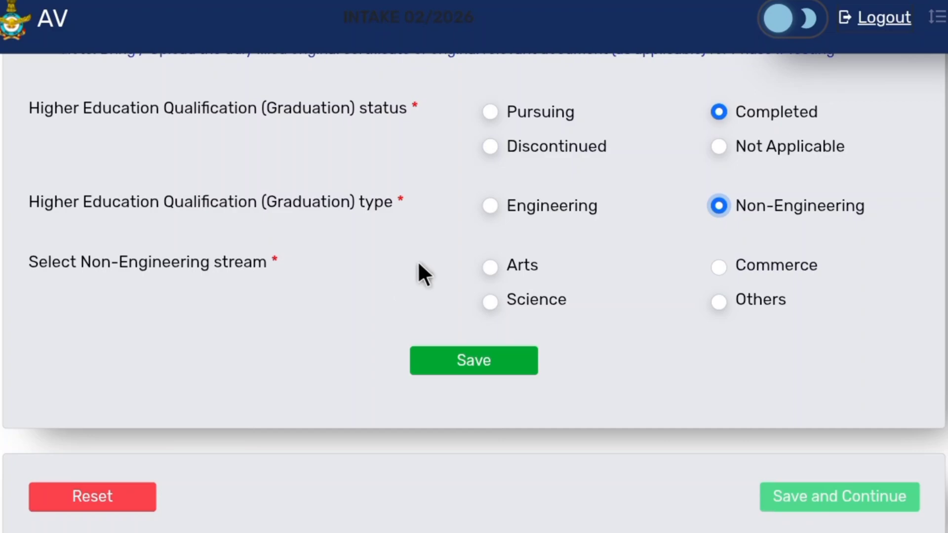
pyautogui.click(478, 206)
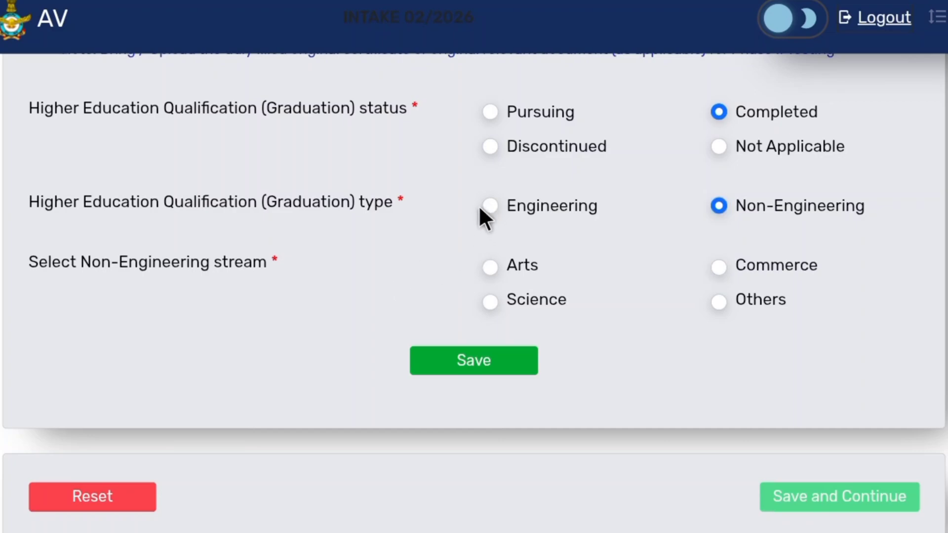
pyautogui.click(486, 206)
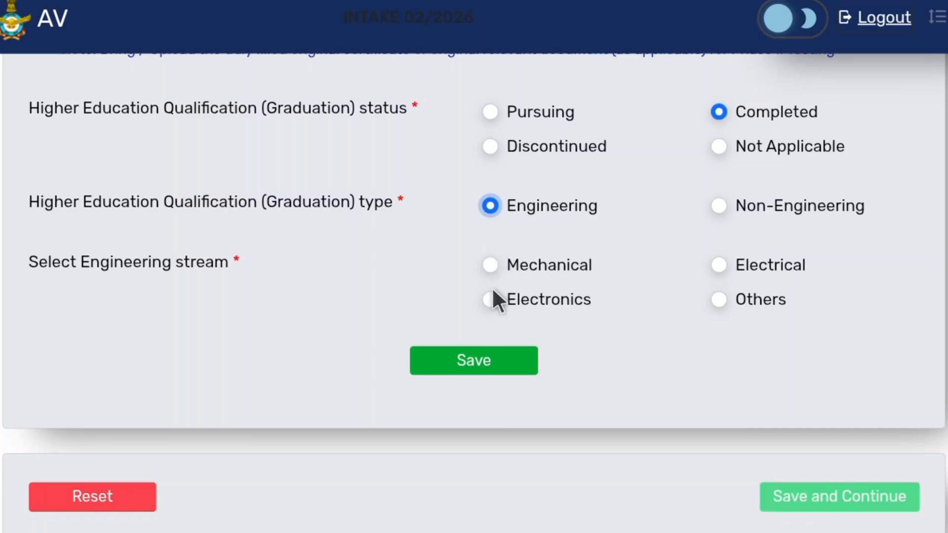
pyautogui.press('Right')
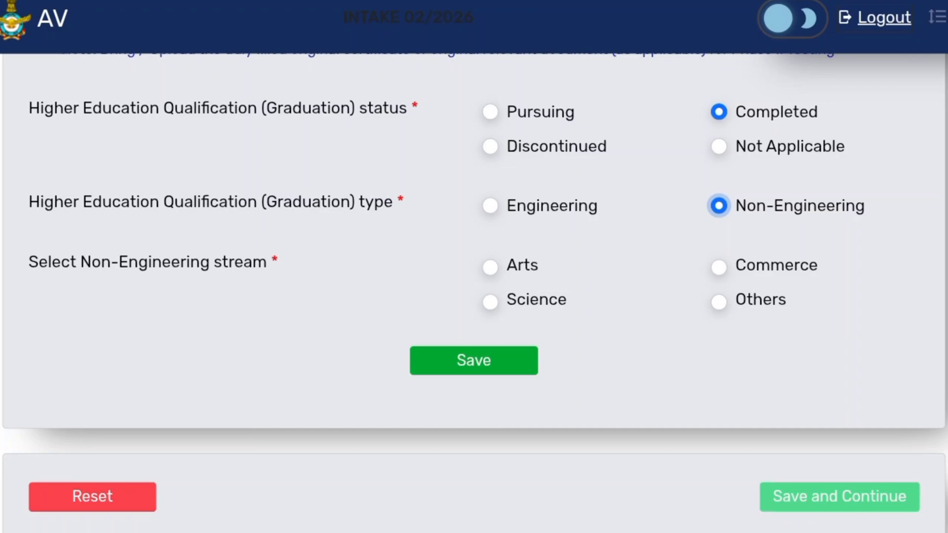
# - Choose Arts as the non-engineering stream and save the qualification details, acknowledging the confirmation
pyautogui.click(490, 268)
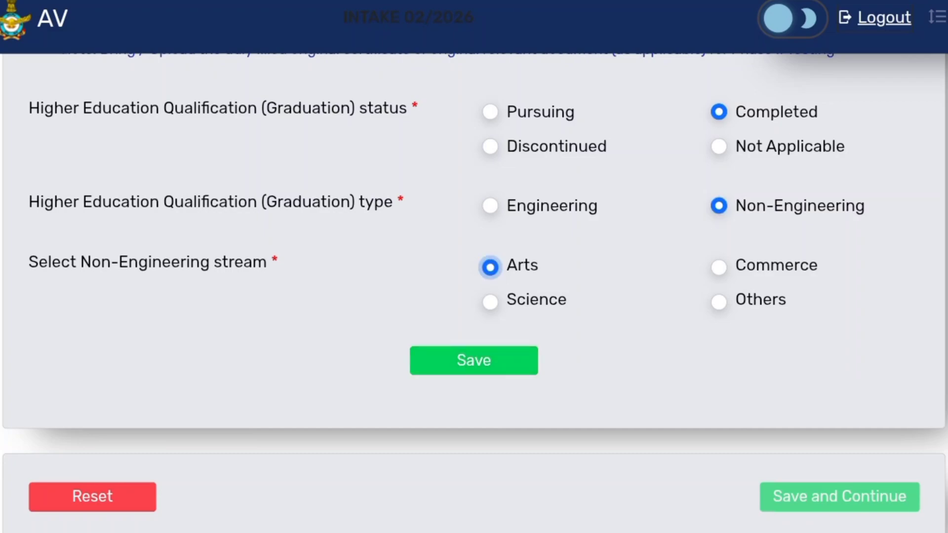
pyautogui.click(474, 360)
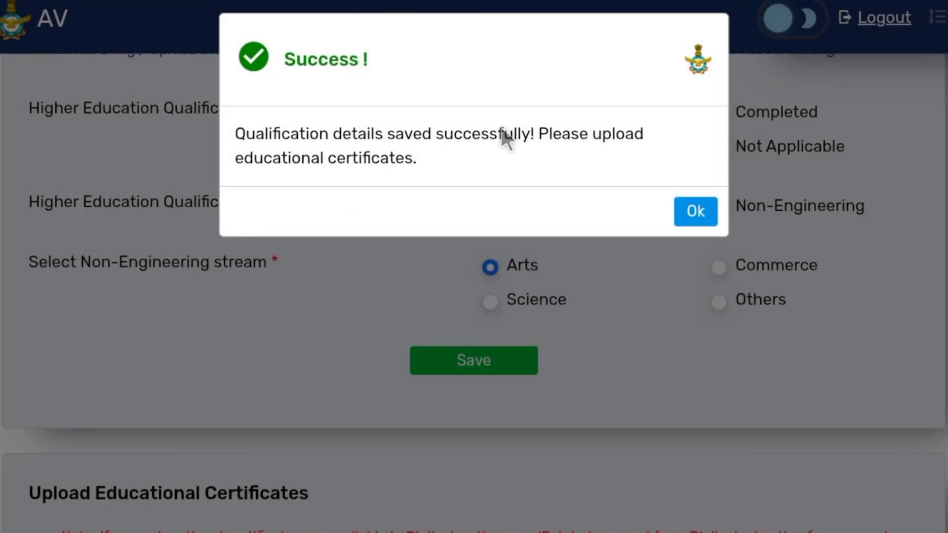
pyautogui.click(695, 211)
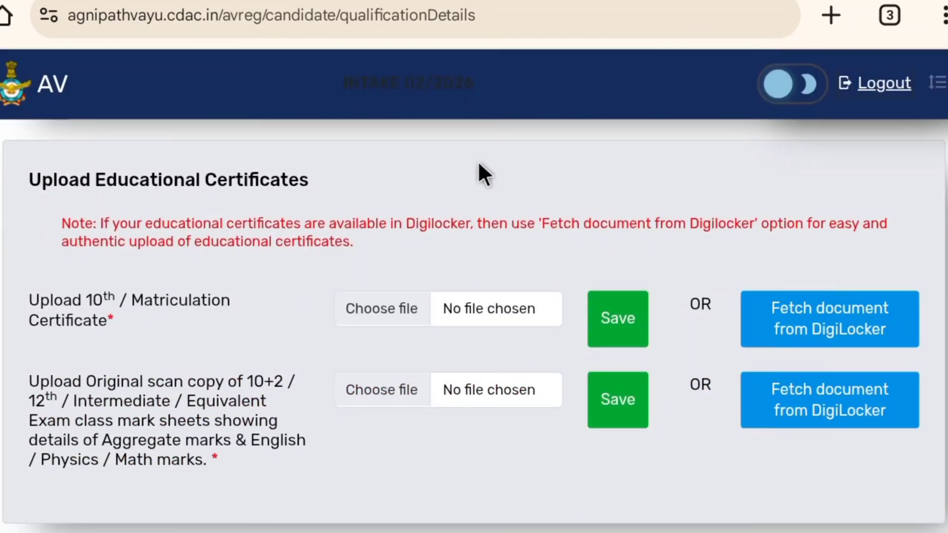
# - Skip the certificate uploads and continue to the communication details page
pyautogui.scroll(-2, 478, 161)
pyautogui.scroll(2, 473, 164)
pyautogui.scroll(-2, 178, 249)
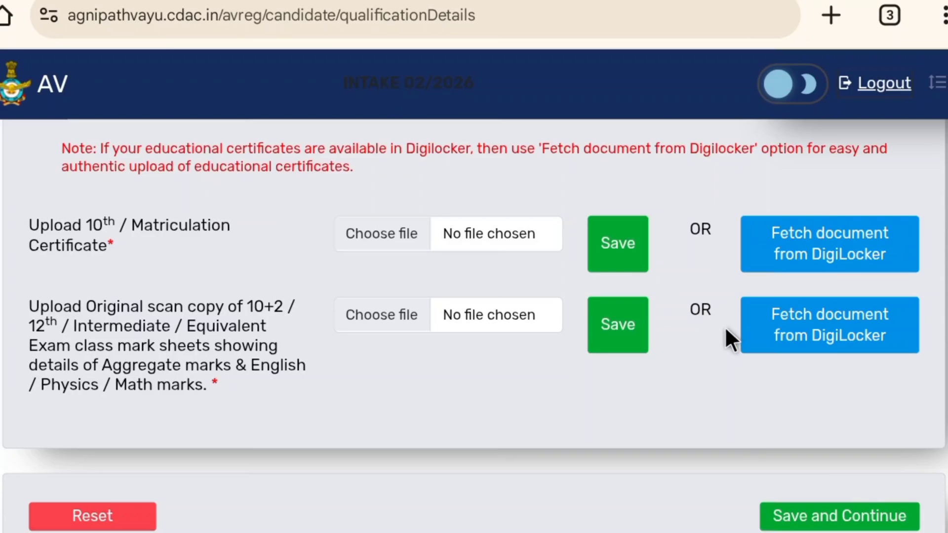
pyautogui.click(938, 236)
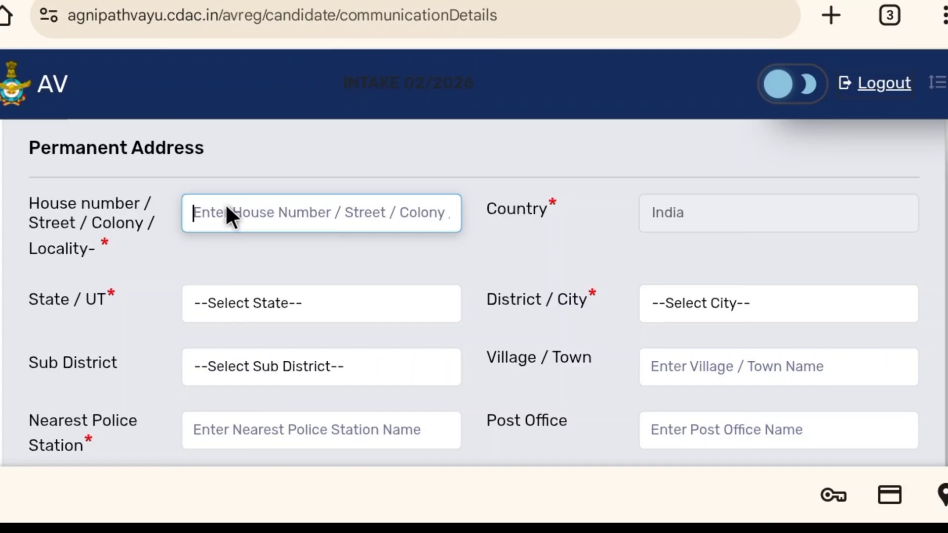
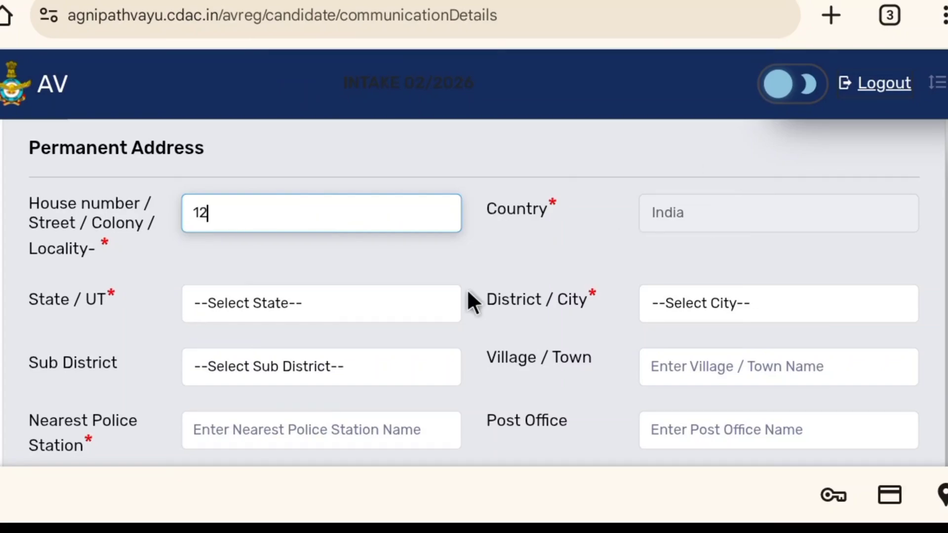
# - Enter the house number in the permanent address and choose Uttar Pradesh as the state
pyautogui.click(252, 309)
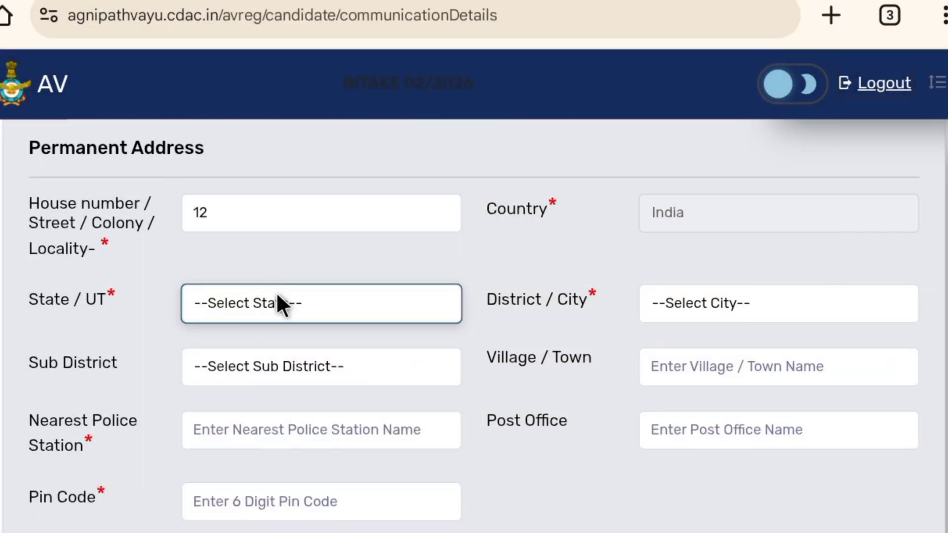
pyautogui.click(276, 291)
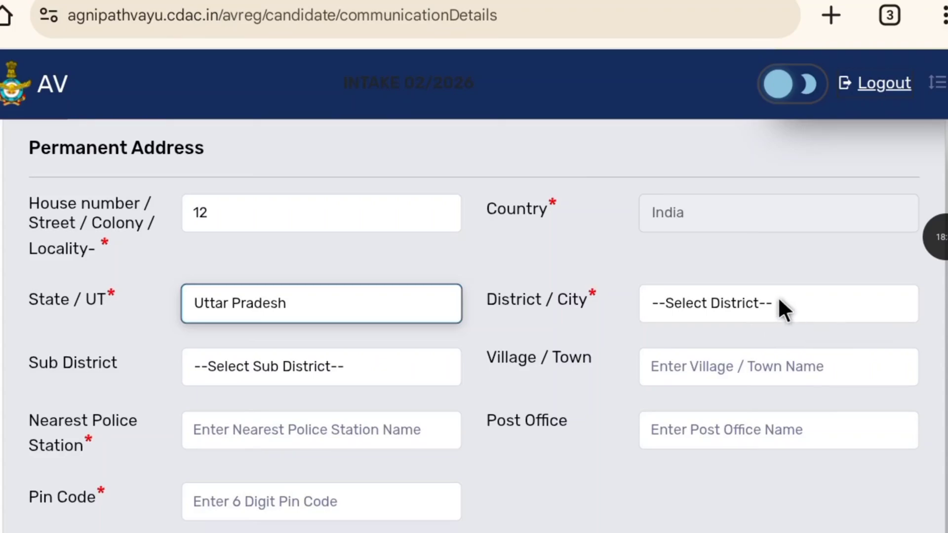
# - Select Chandauli as the district and Sakaldiha as the sub-district of the permanent address
pyautogui.click(774, 303)
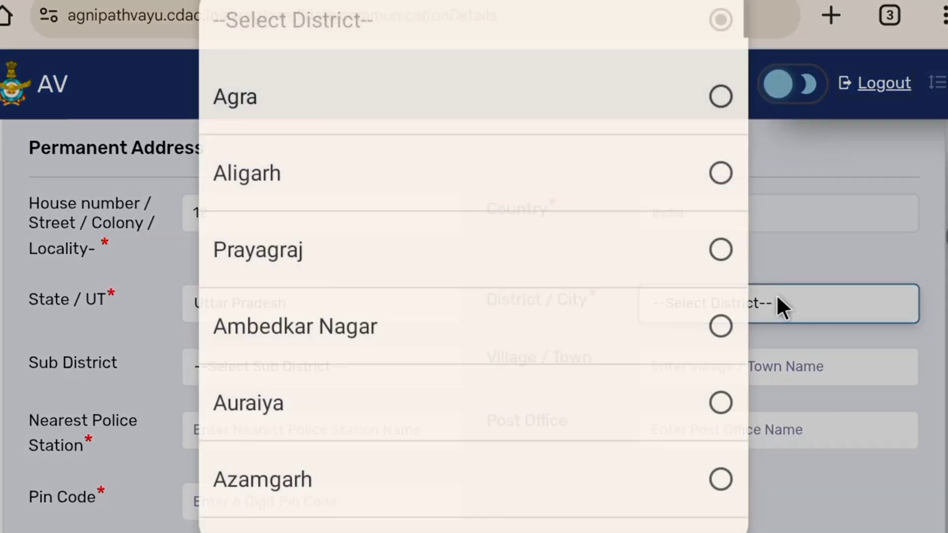
pyautogui.scroll(-3, 493, 303)
pyautogui.scroll(-10, 494, 307)
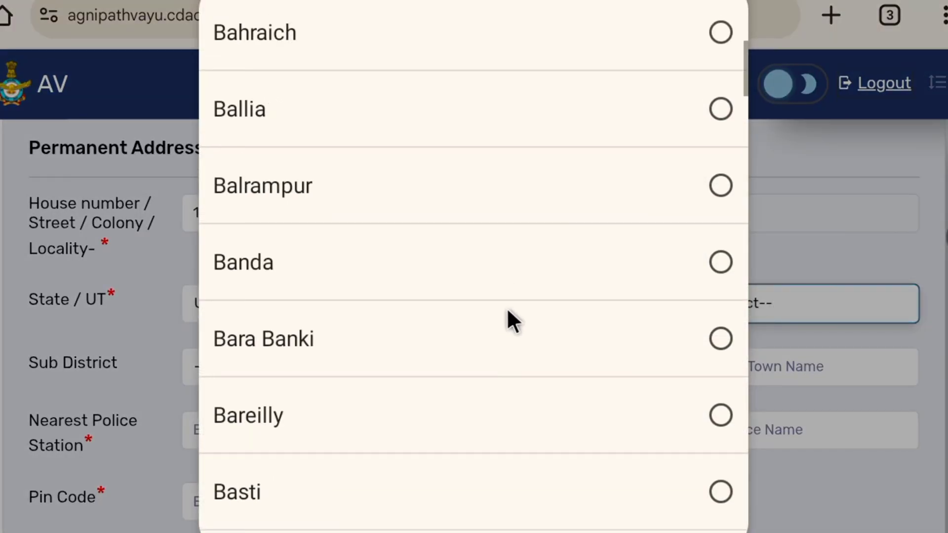
pyautogui.scroll(-3, 537, 348)
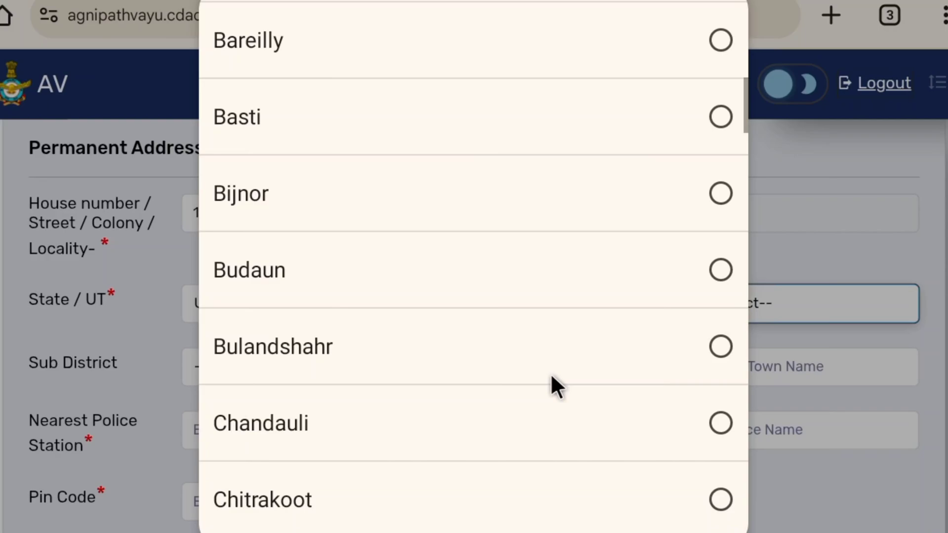
pyautogui.click(545, 418)
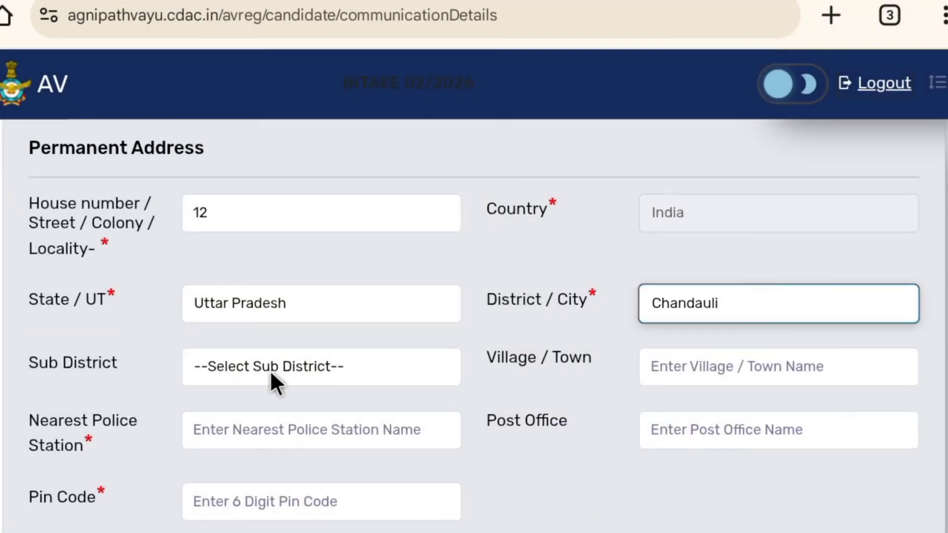
pyautogui.click(275, 369)
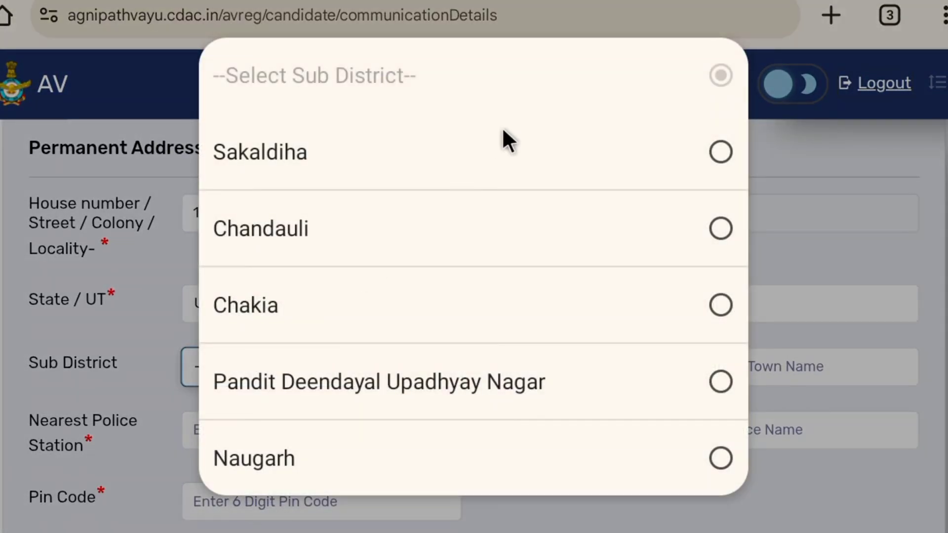
pyautogui.click(514, 153)
# - Enter ramgarh as the village / town of the permanent address
pyautogui.scroll(-2, 609, 326)
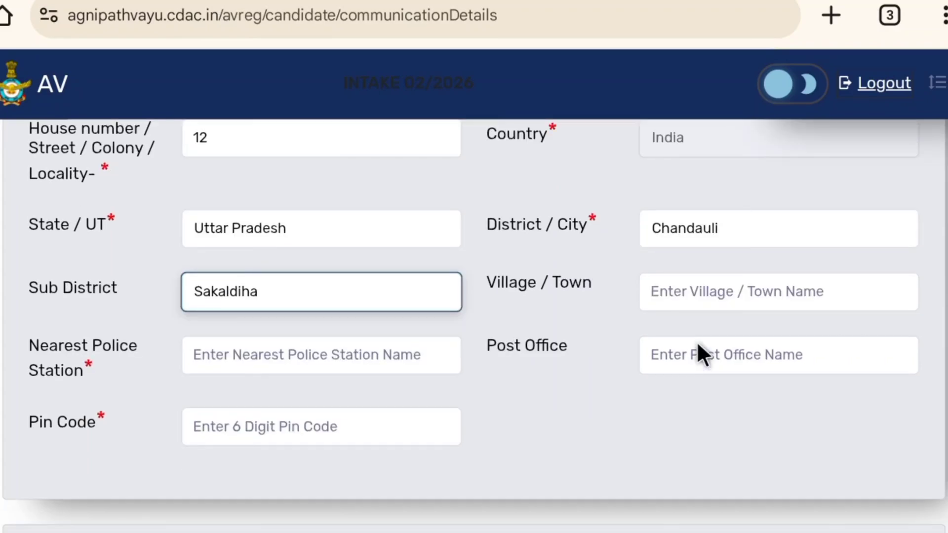
pyautogui.click(709, 290)
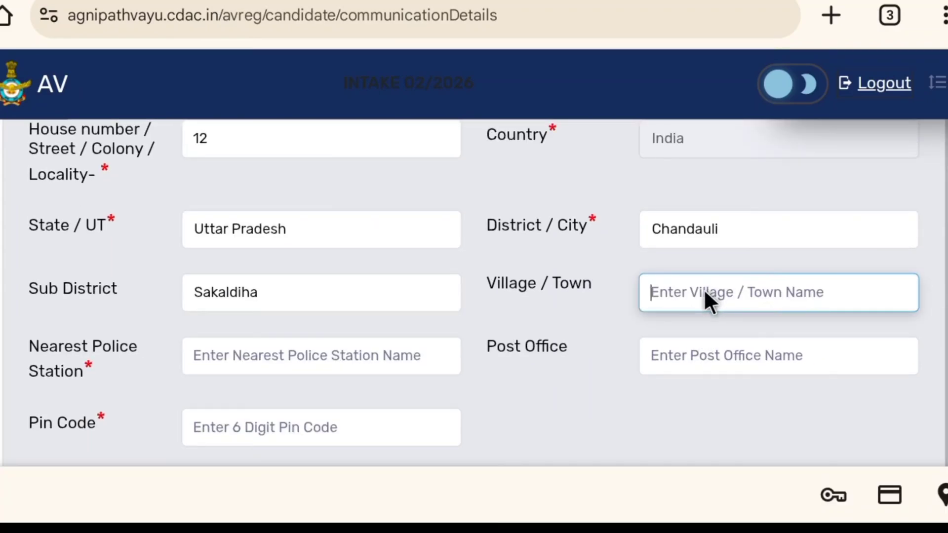
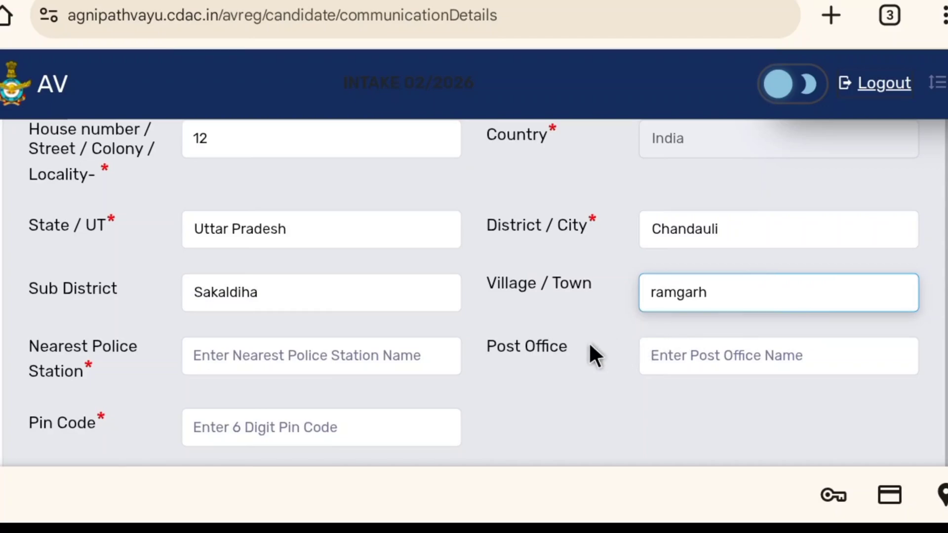
# - Look over the remaining permanent address fields, the Aadhaar section and the communication address section
pyautogui.scroll(-2, 508, 331)
pyautogui.click(320, 291)
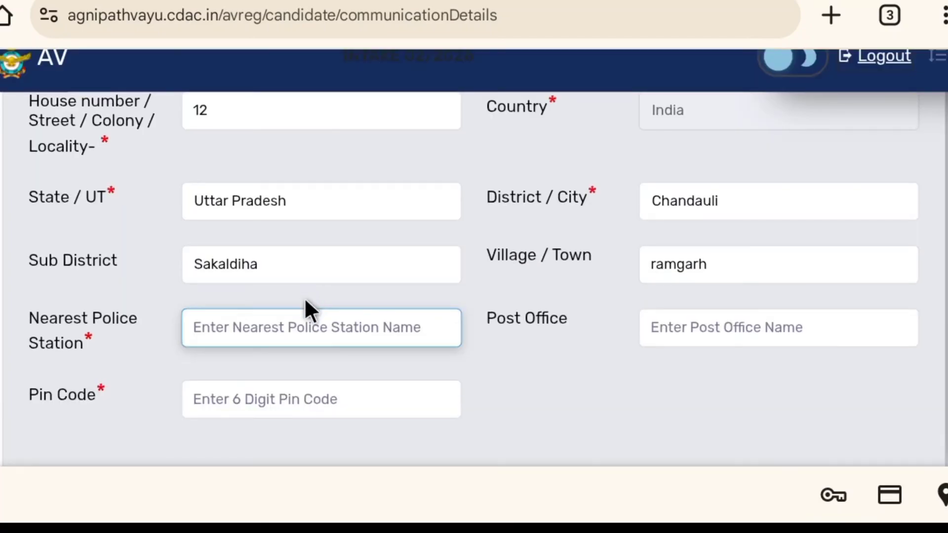
pyautogui.scroll(1, 307, 311)
pyautogui.scroll(-2, 364, 331)
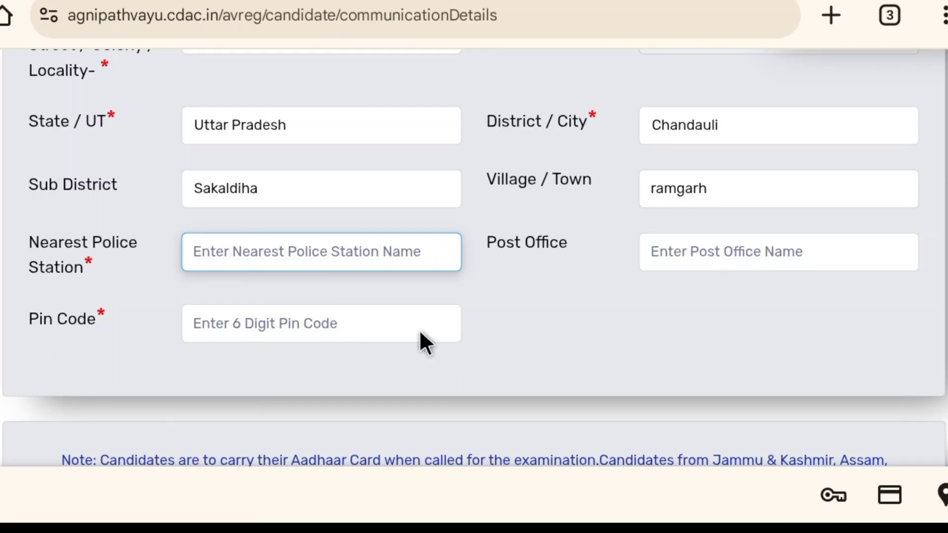
pyautogui.scroll(-8, 661, 326)
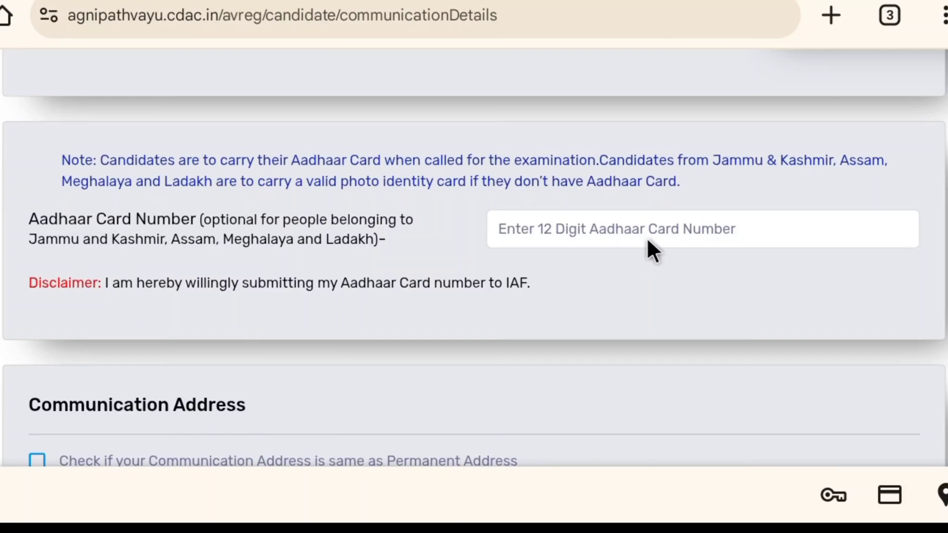
pyautogui.scroll(-5, 589, 281)
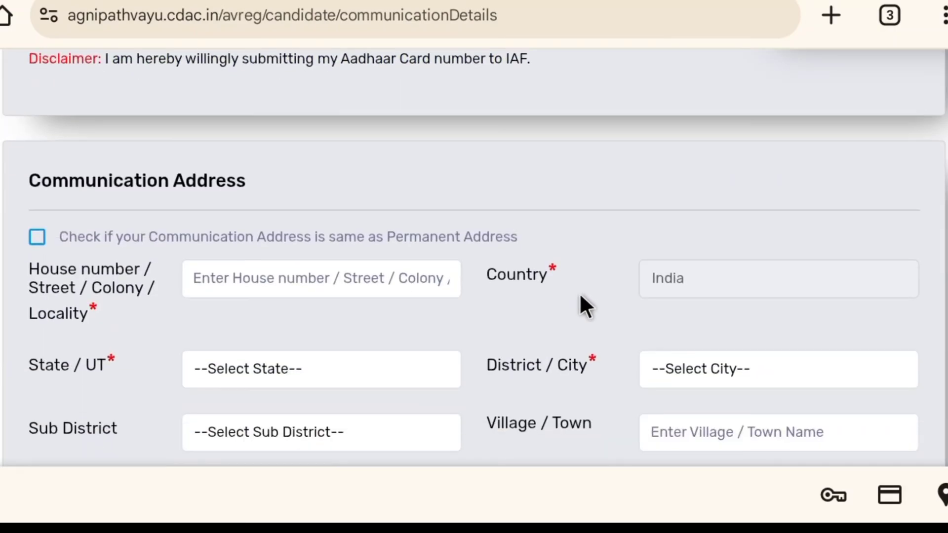
pyautogui.scroll(-2, 580, 297)
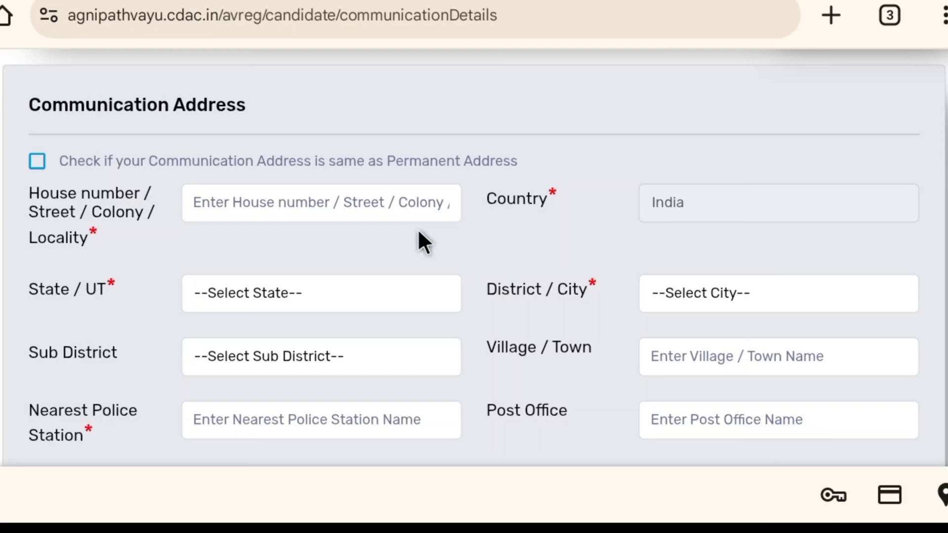
pyautogui.click(940, 237)
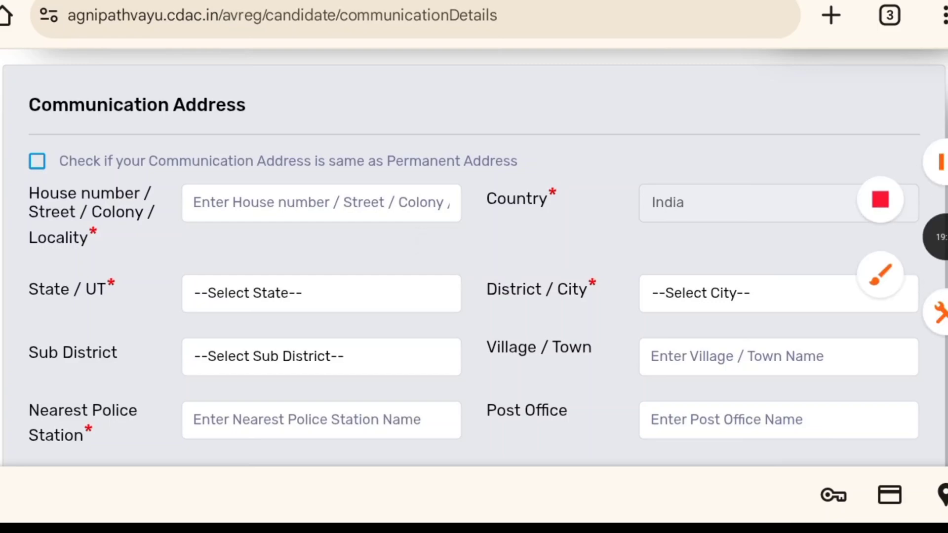
pyautogui.click(941, 162)
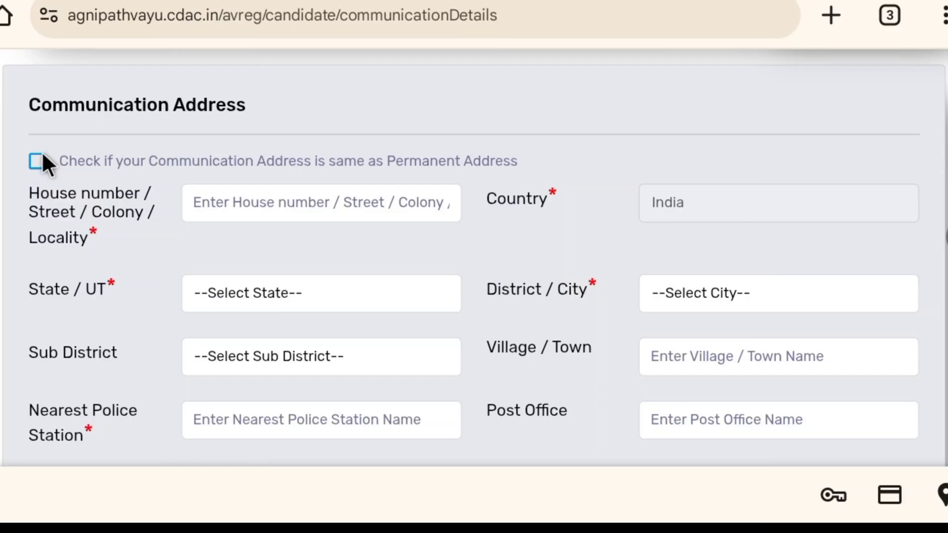
pyautogui.scroll(2, 43, 154)
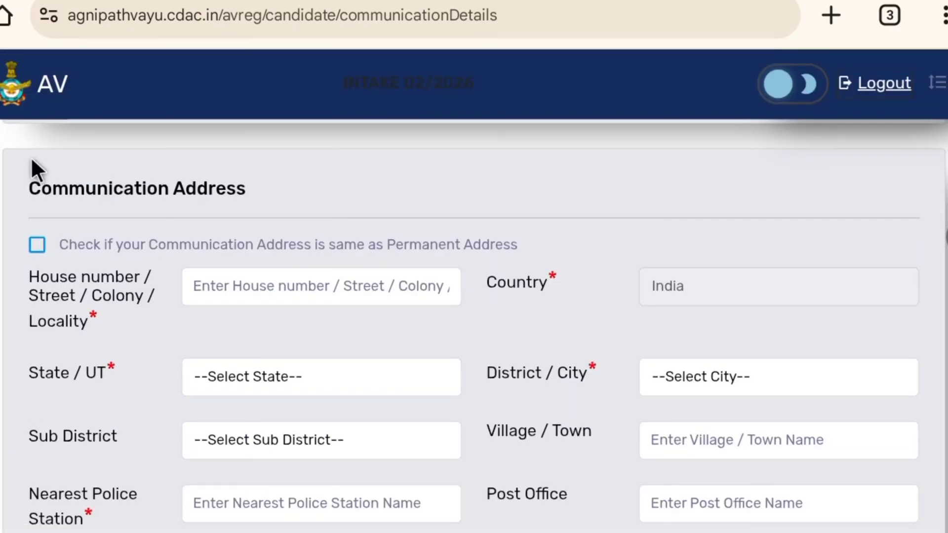
# - Review the Physical Characteristics fields on the Additional Details page, including height, chest, waist and shoe size
pyautogui.scroll(-5, 31, 156)
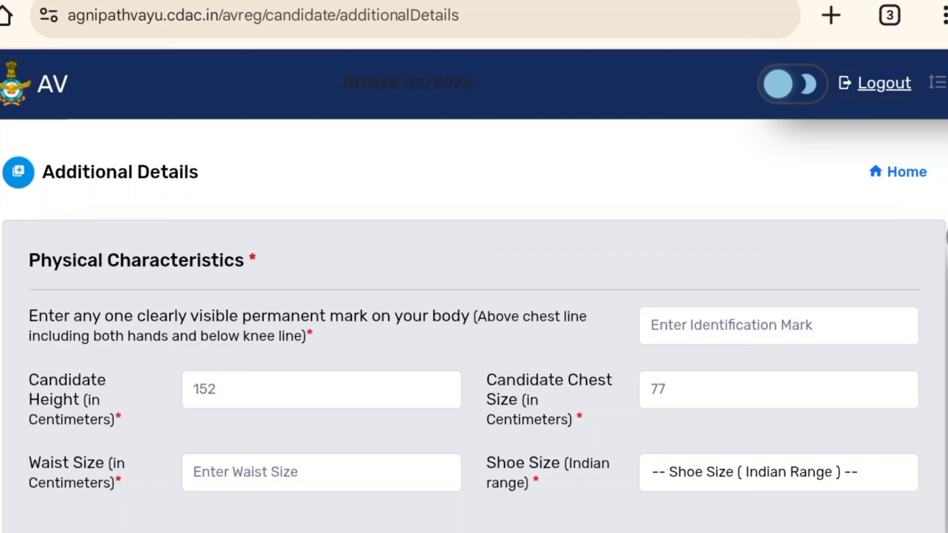
pyautogui.scroll(-2, 474, 296)
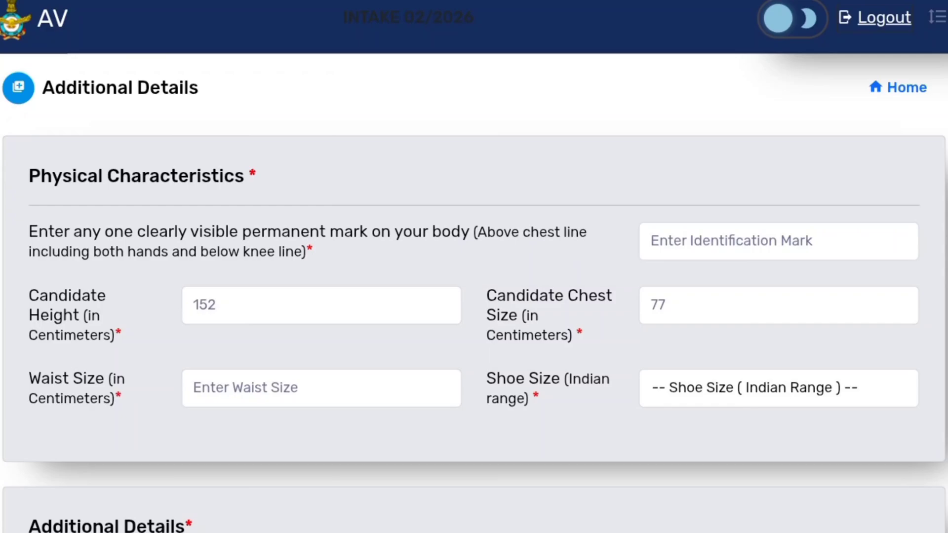
pyautogui.scroll(-1, 474, 296)
pyautogui.scroll(1, 474, 296)
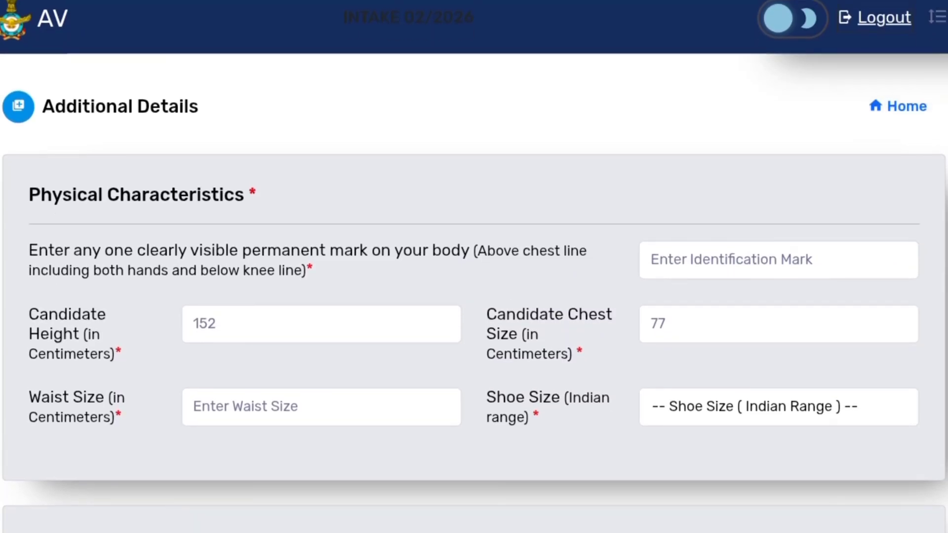
pyautogui.click(321, 324)
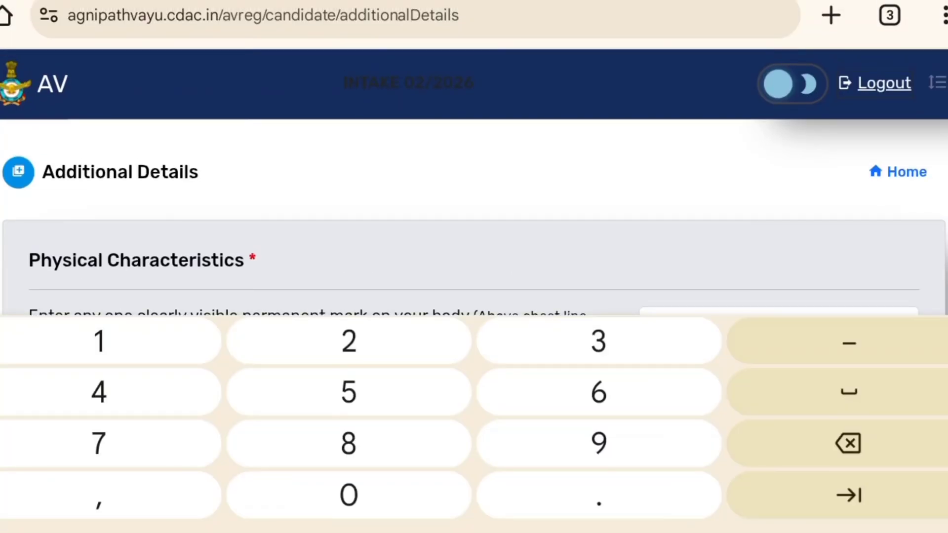
pyautogui.scroll(-2, 474, 296)
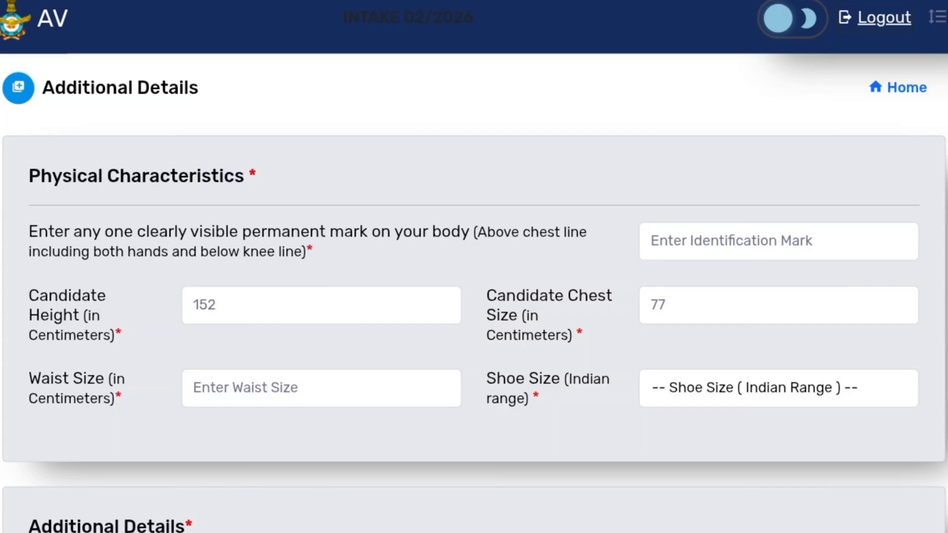
pyautogui.scroll(-1, 474, 296)
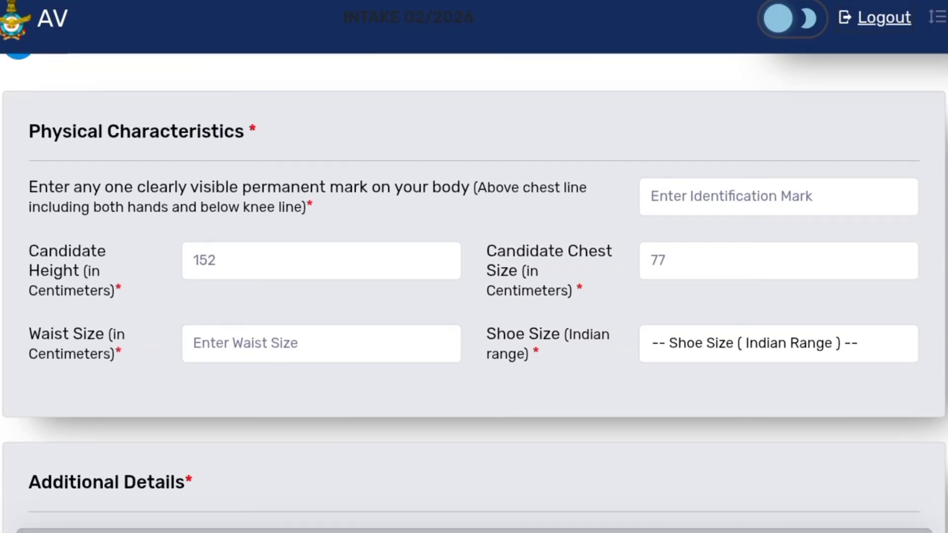
pyautogui.click(778, 261)
pyautogui.press('Escape')
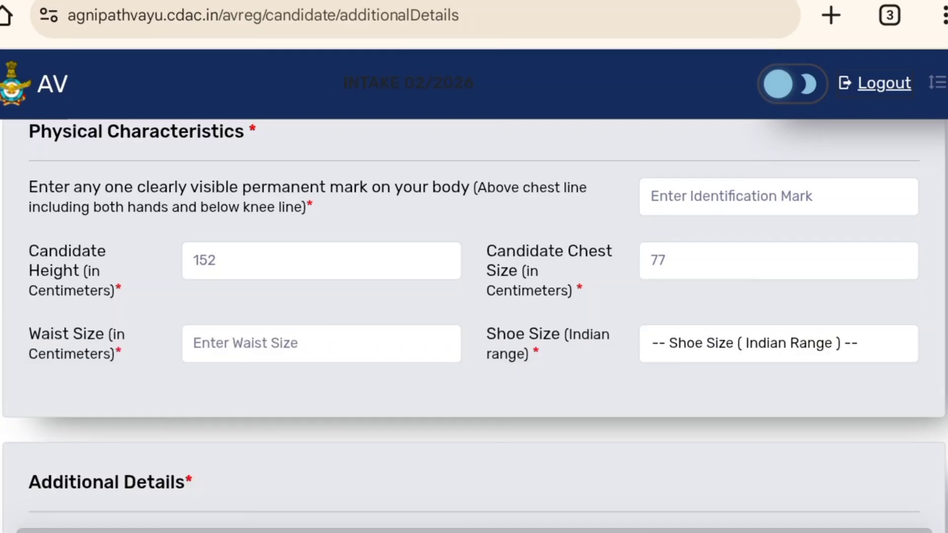
pyautogui.scroll(-2, 474, 296)
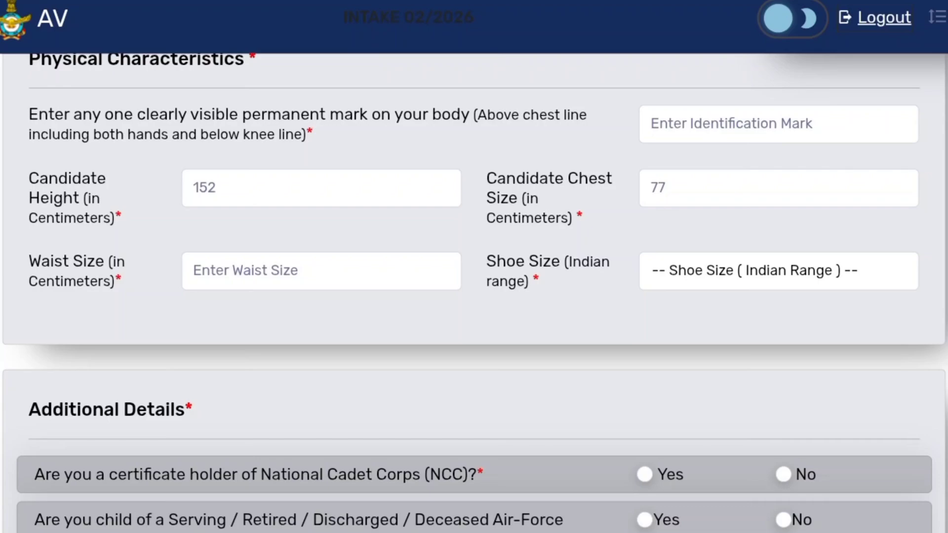
pyautogui.scroll(-1, 474, 296)
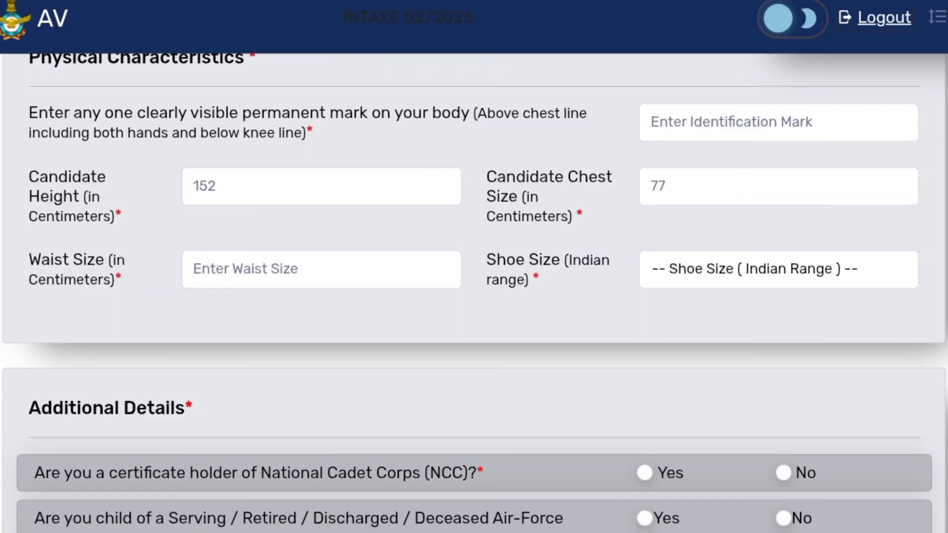
pyautogui.scroll(-1, 474, 296)
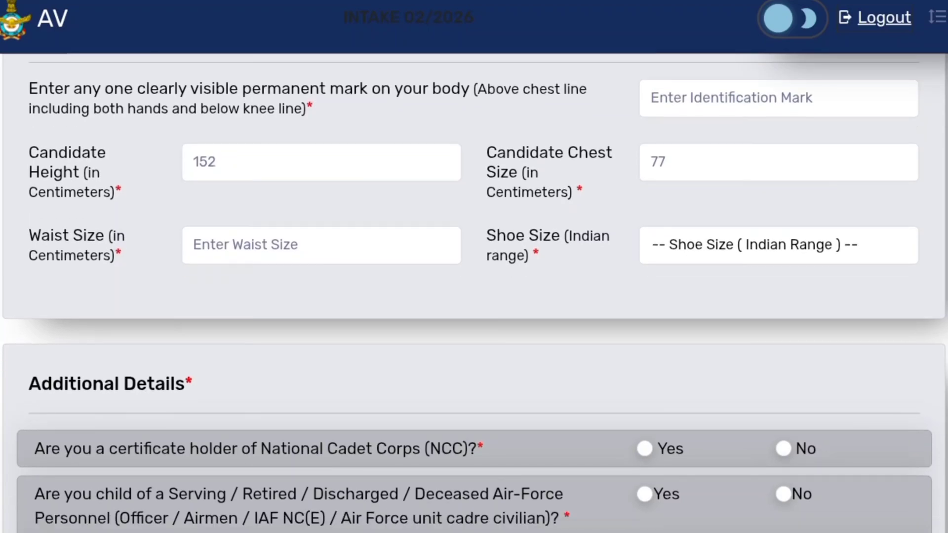
pyautogui.scroll(-3, 474, 296)
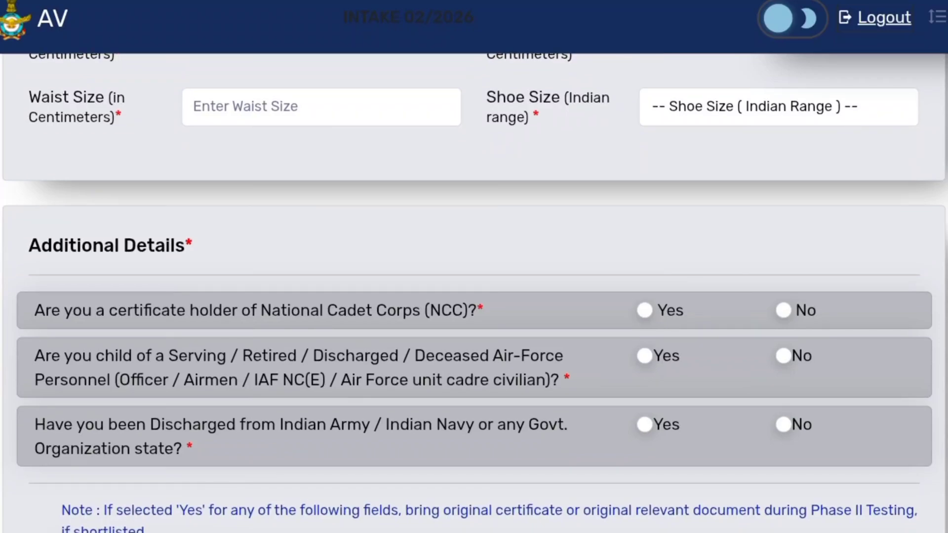
pyautogui.scroll(-3, 473, 296)
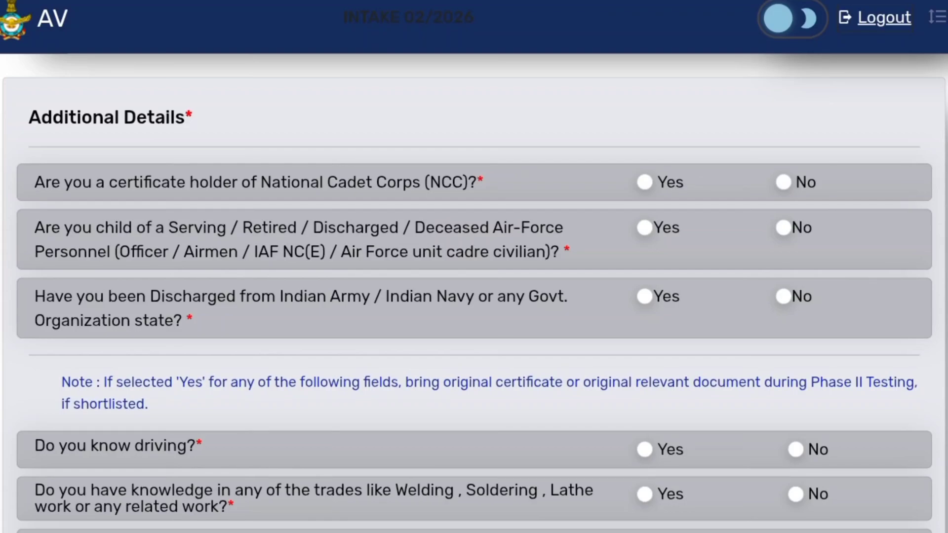
# - Answer No to the NCC certificate, Air Force parent and previous discharge questions
pyautogui.click(782, 182)
pyautogui.click(783, 228)
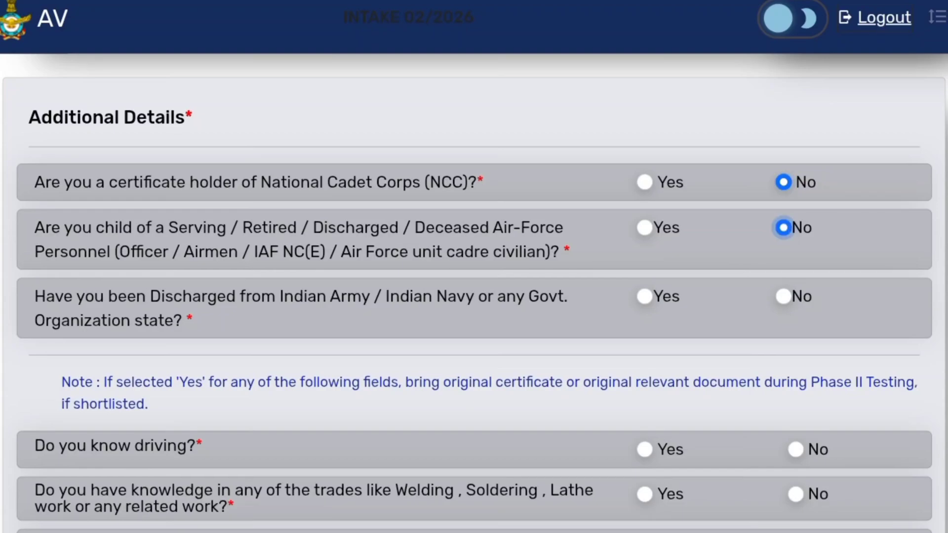
pyautogui.scroll(-2, 474, 296)
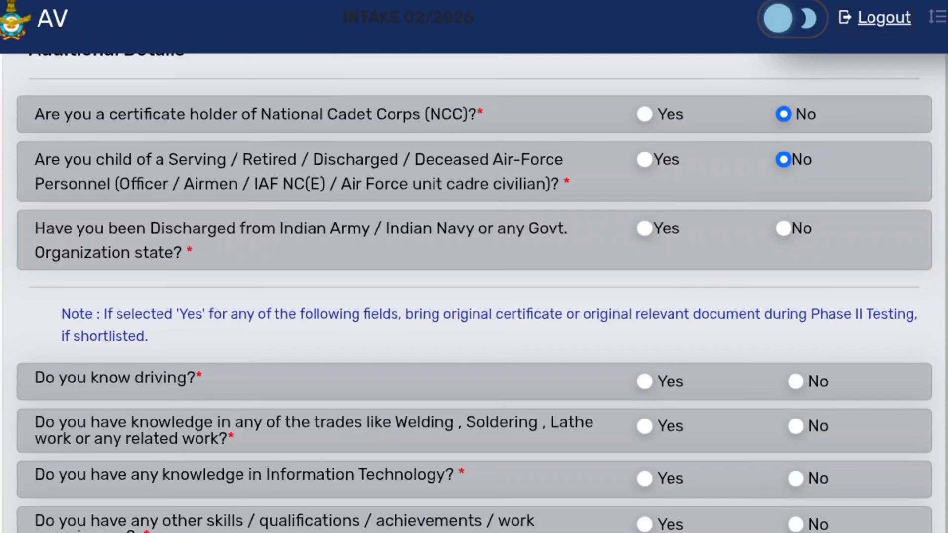
pyautogui.click(783, 229)
# - Answer No to the driving, trade knowledge, information technology and other skills questions
pyautogui.scroll(-2, 474, 291)
pyautogui.scroll(-2, 474, 291)
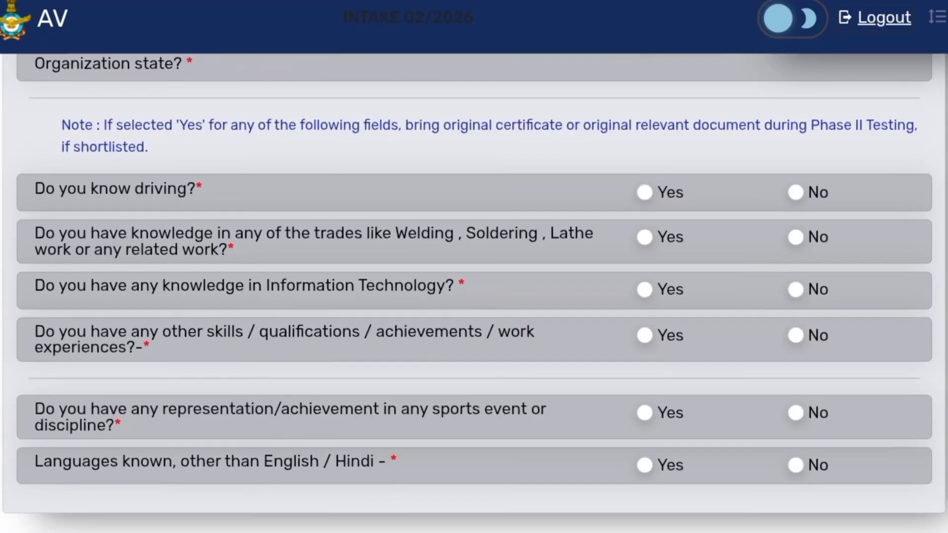
pyautogui.click(644, 188)
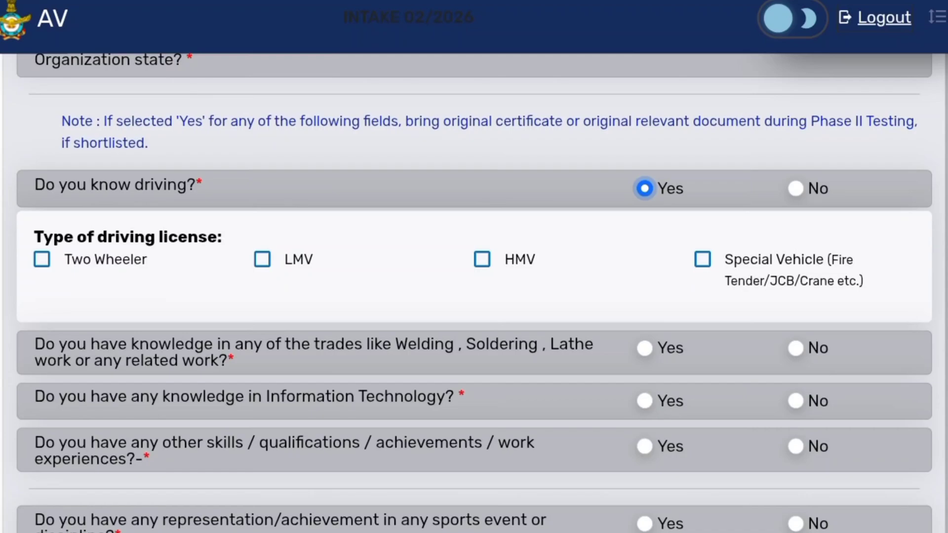
pyautogui.click(795, 188)
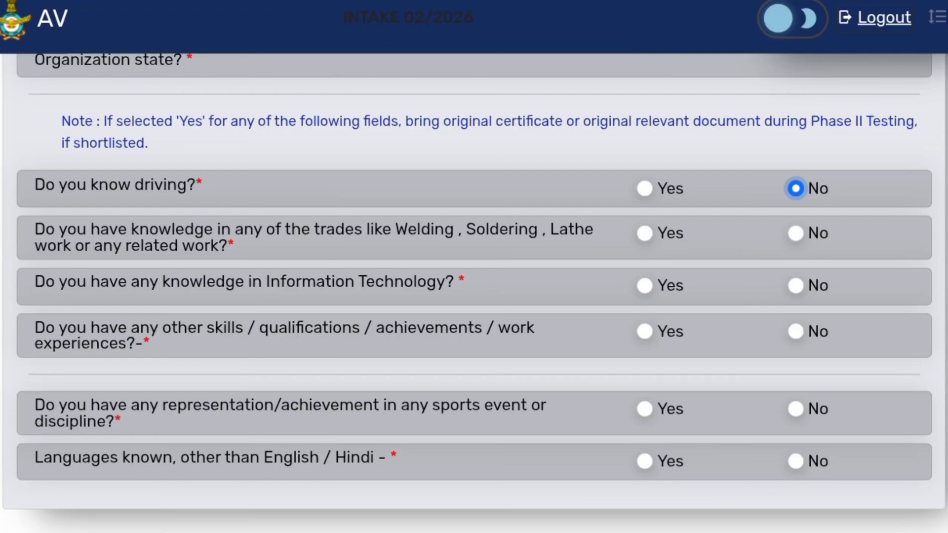
pyautogui.click(795, 233)
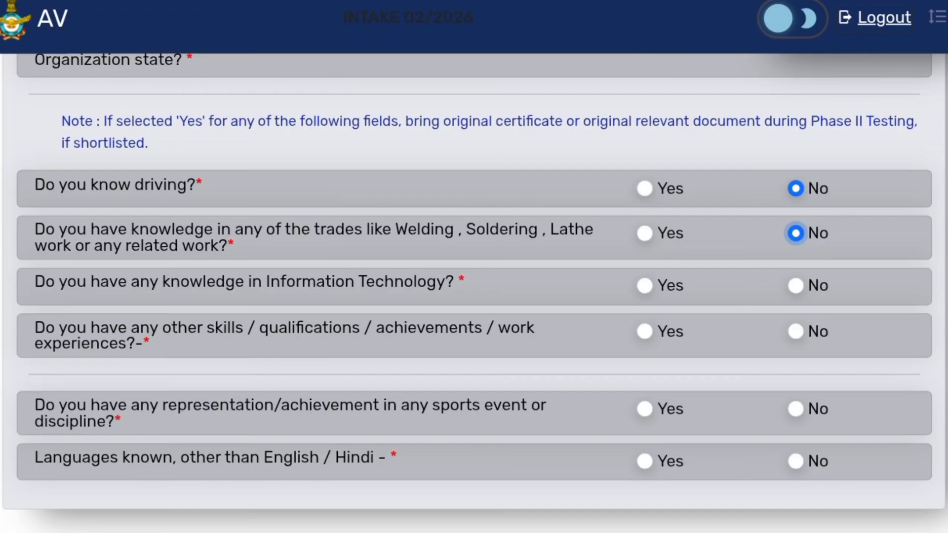
pyautogui.click(795, 286)
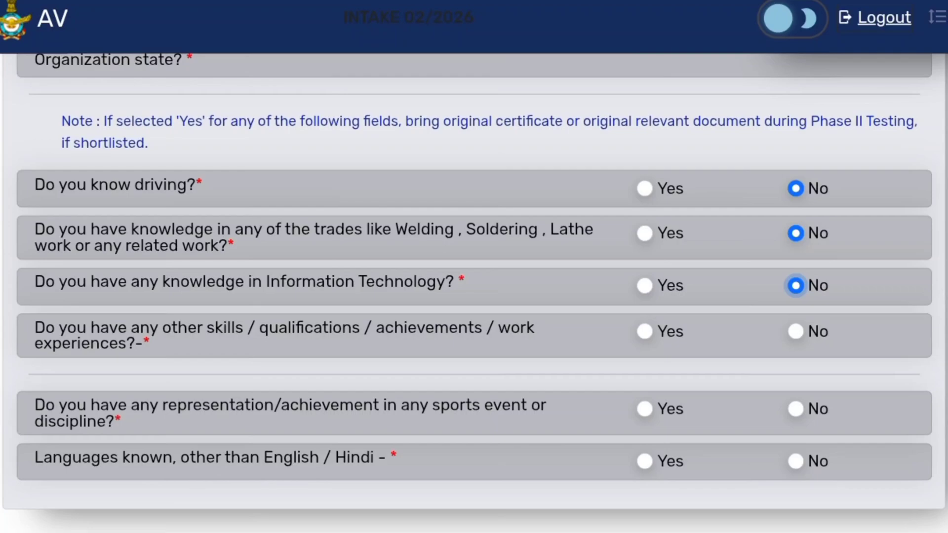
pyautogui.click(795, 331)
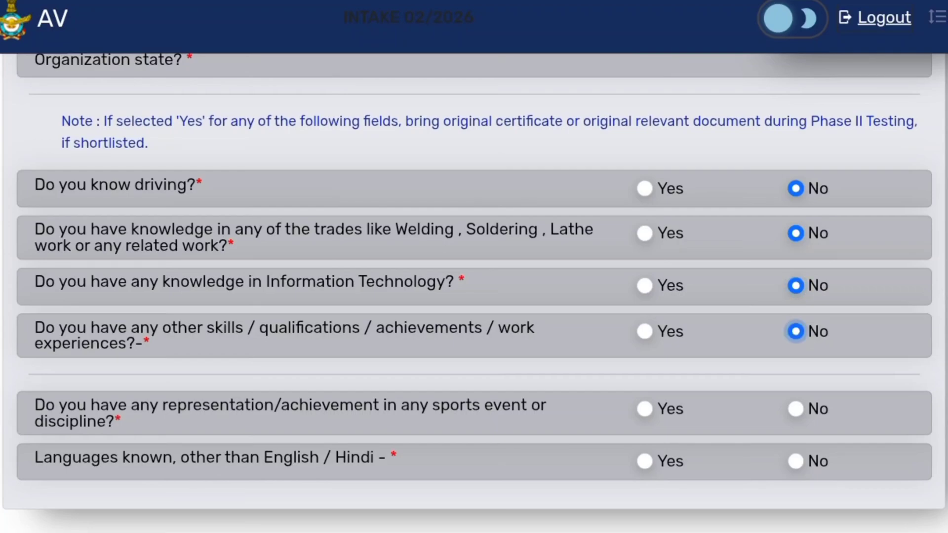
# - Answer No to the sports representation and other known languages questions
pyautogui.scroll(-4, 474, 296)
pyautogui.scroll(1, 473, 296)
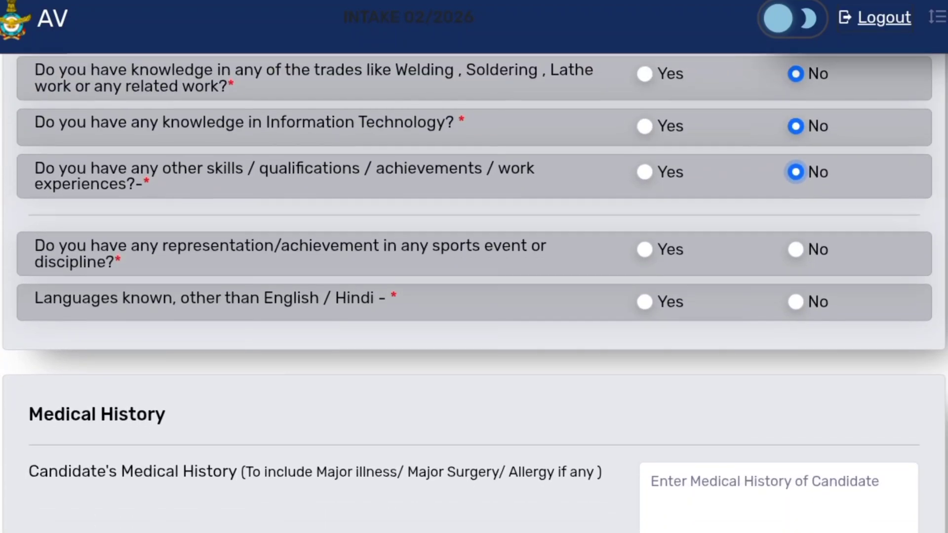
pyautogui.scroll(-2, 474, 296)
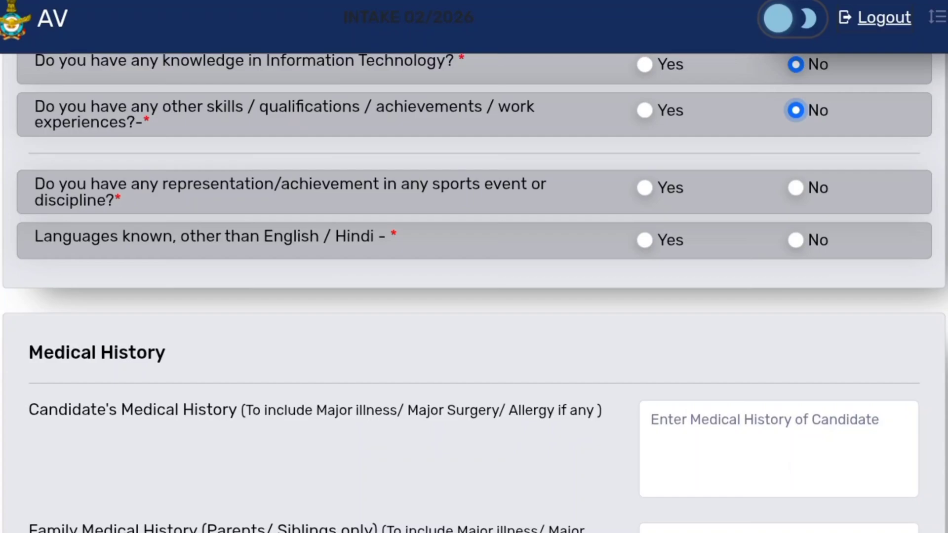
pyautogui.click(795, 188)
pyautogui.scroll(-1, 474, 296)
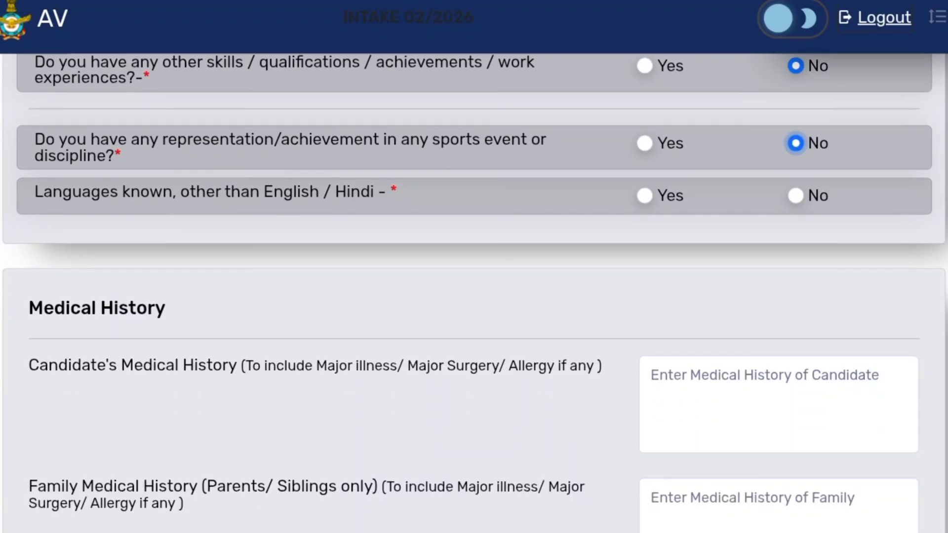
pyautogui.scroll(-1, 474, 296)
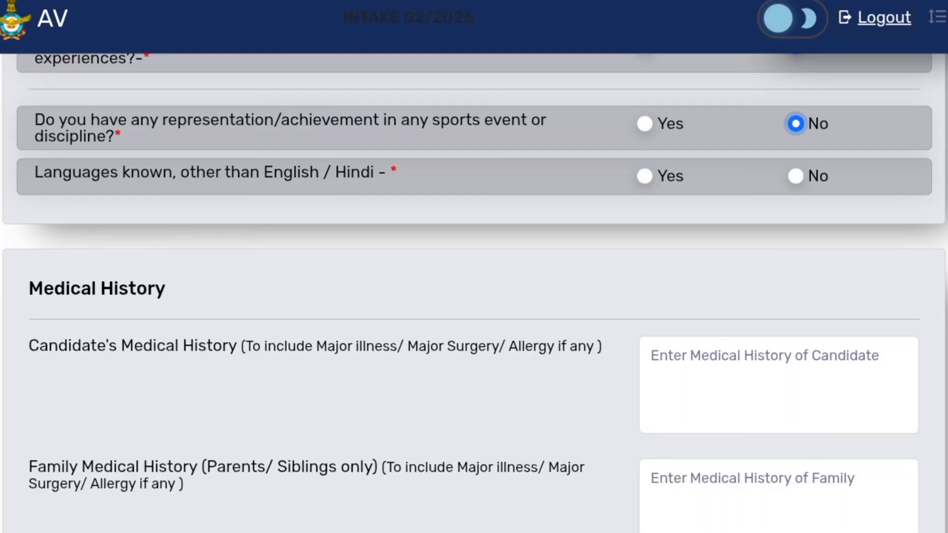
pyautogui.click(645, 176)
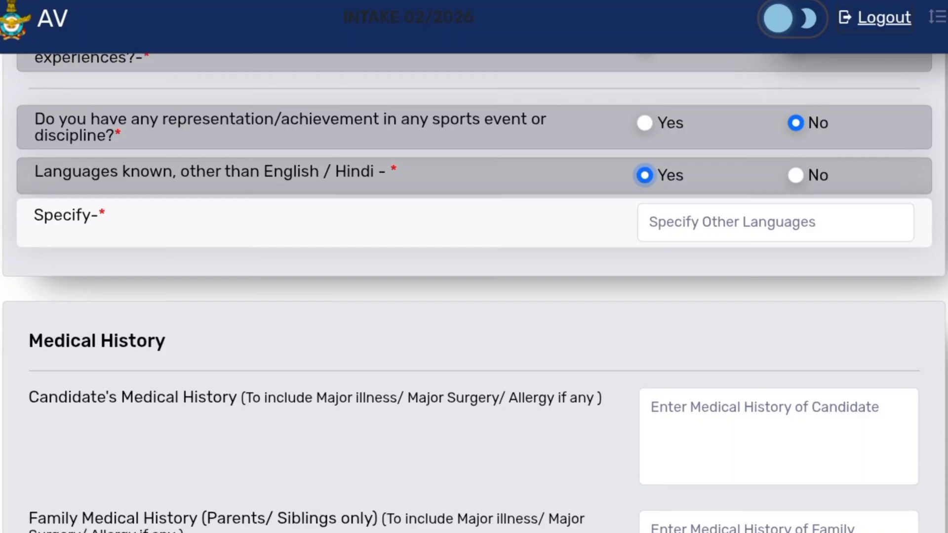
pyautogui.click(795, 176)
# - Leave the medical history fields empty and save the additional details to continue
pyautogui.scroll(-2, 474, 293)
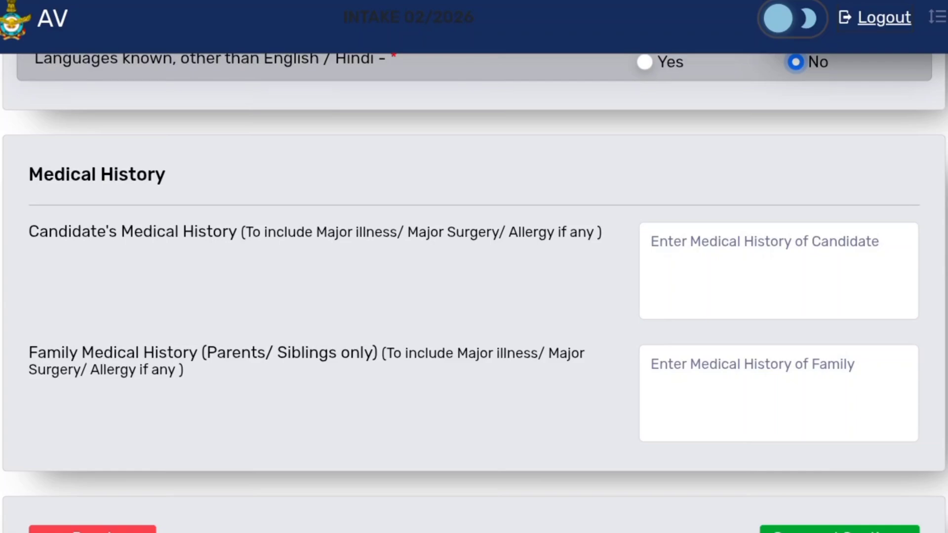
pyautogui.scroll(-1, 474, 289)
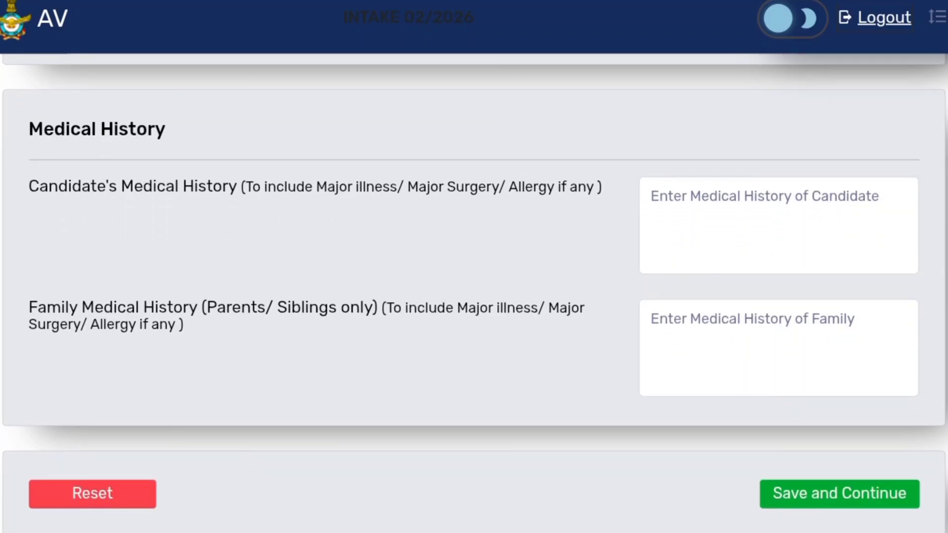
pyautogui.click(839, 494)
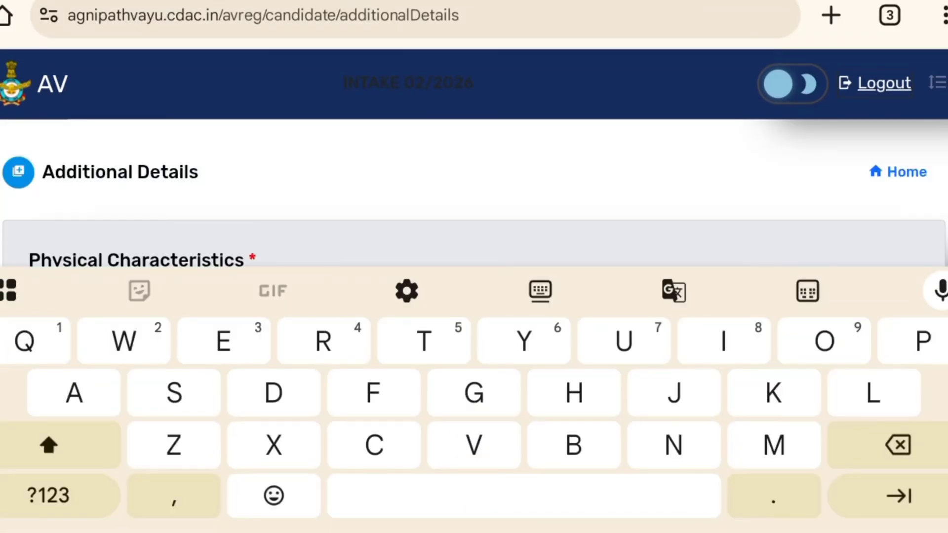
pyautogui.click(944, 237)
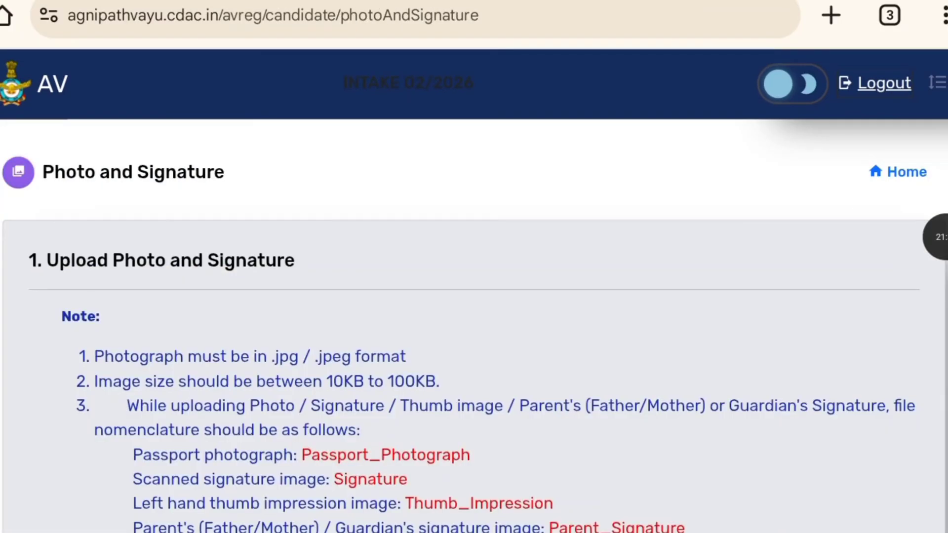
# - Read the upload instructions and file fields on the Photo and Signature page
pyautogui.scroll(-2, 474, 296)
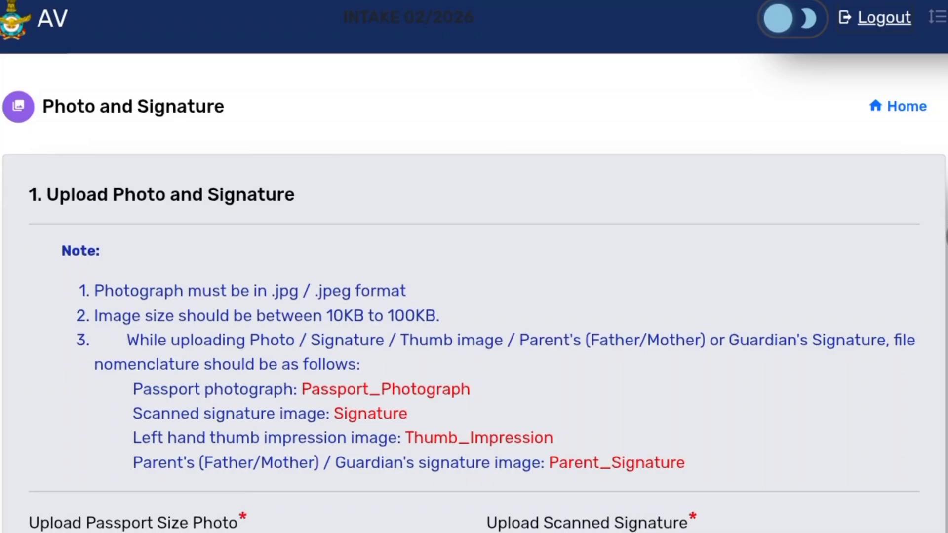
pyautogui.scroll(-5, 474, 296)
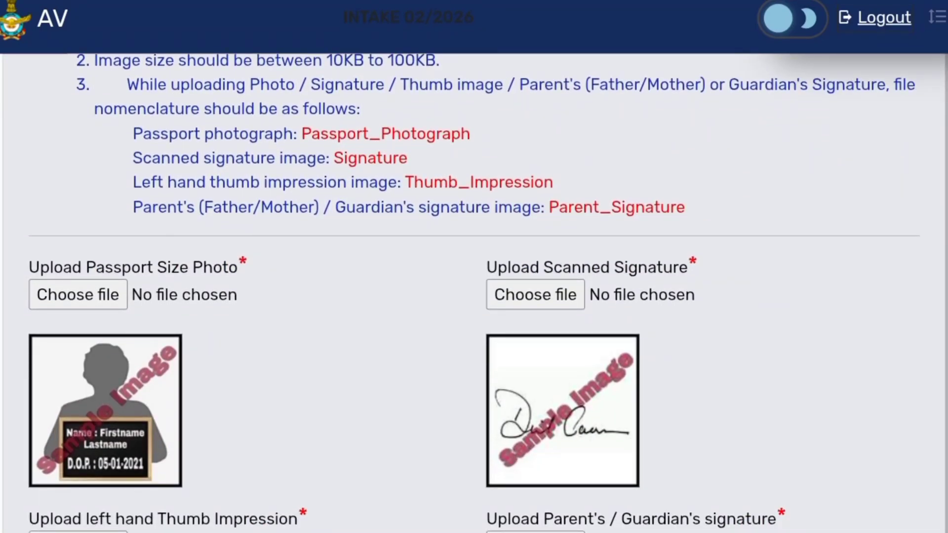
pyautogui.scroll(2, 473, 296)
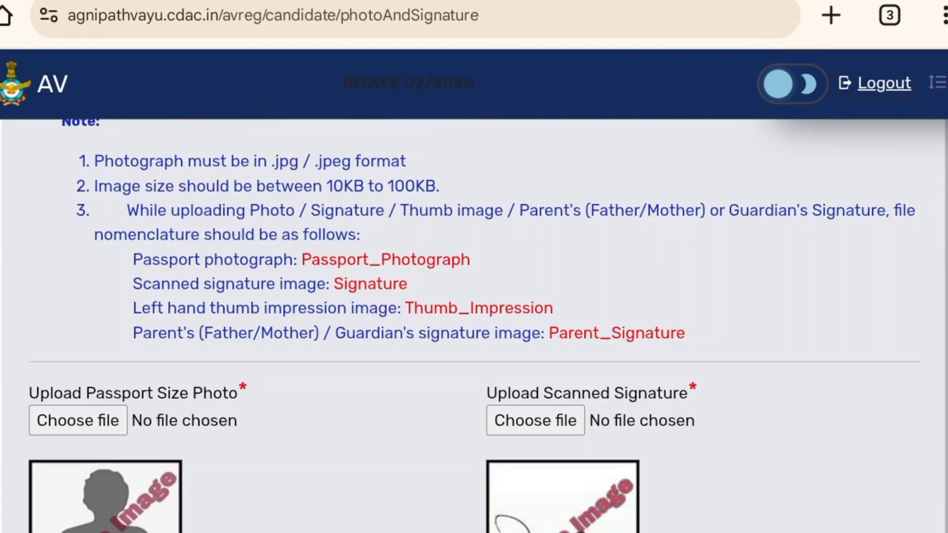
pyautogui.scroll(-3, 474, 296)
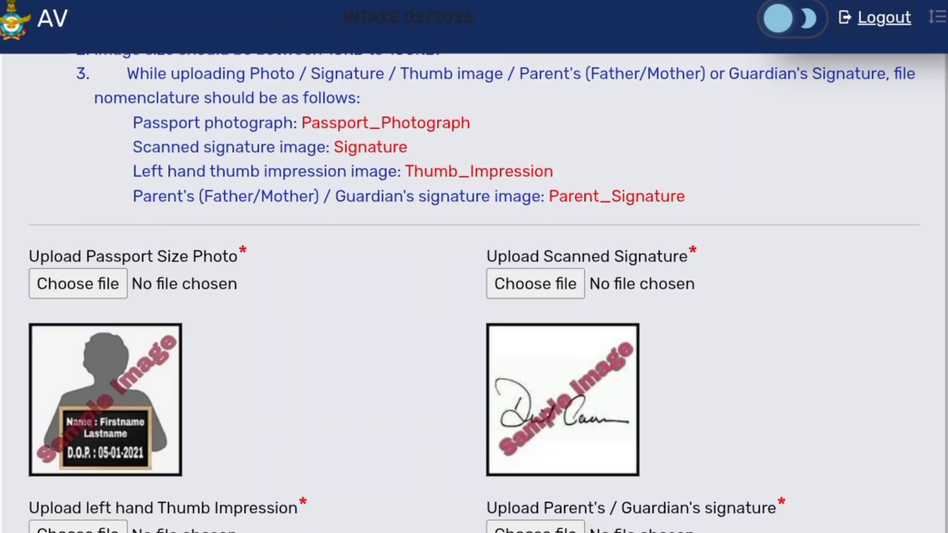
pyautogui.scroll(1, 473, 267)
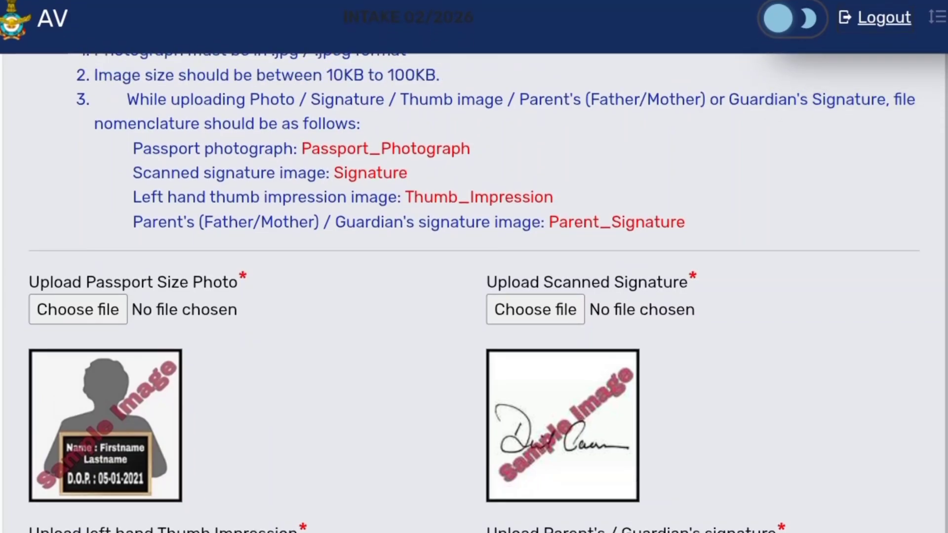
pyautogui.scroll(-3, 473, 293)
pyautogui.scroll(-4, 474, 297)
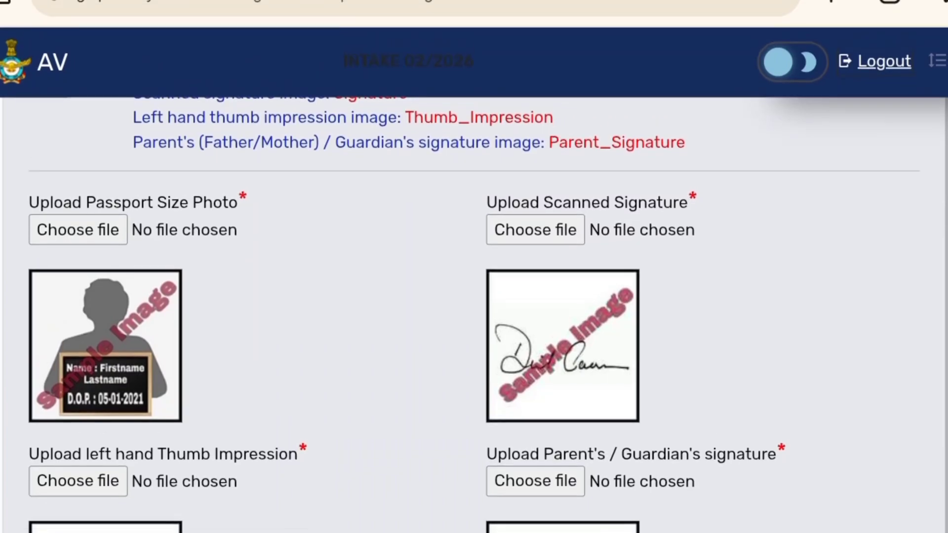
# - Scroll through the document upload fields and the live image capture guidelines on the Photo and Signature page
pyautogui.scroll(7, 473, 296)
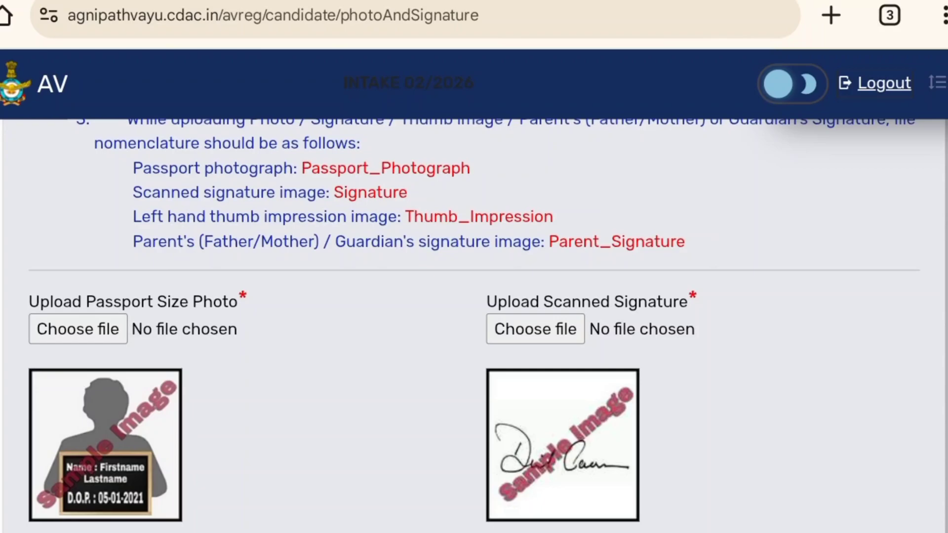
pyautogui.scroll(-6, 473, 297)
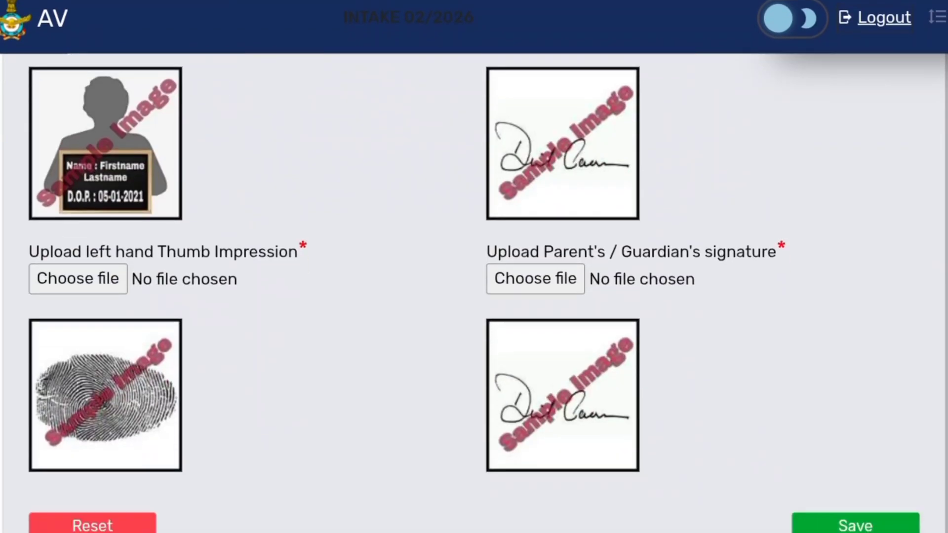
pyautogui.scroll(3, 474, 296)
pyautogui.scroll(4, 474, 326)
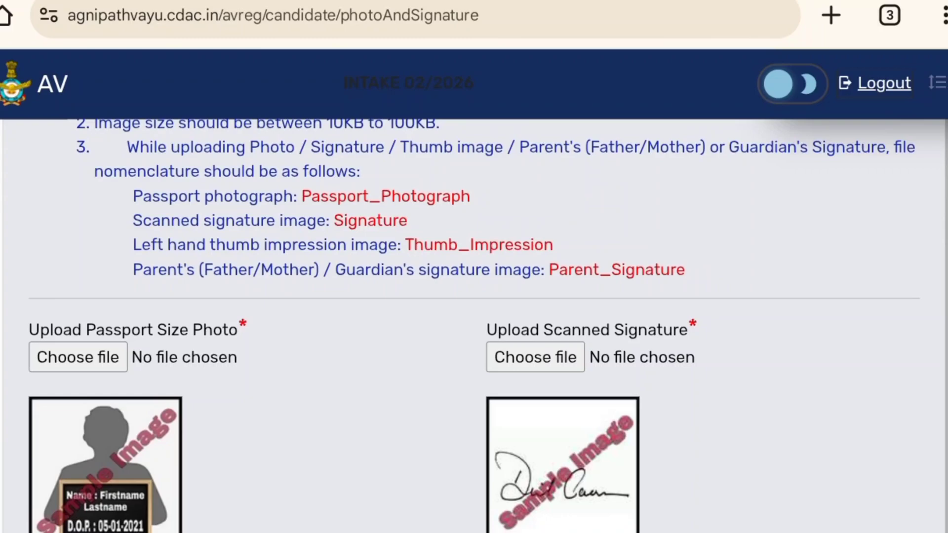
pyautogui.scroll(-2, 474, 296)
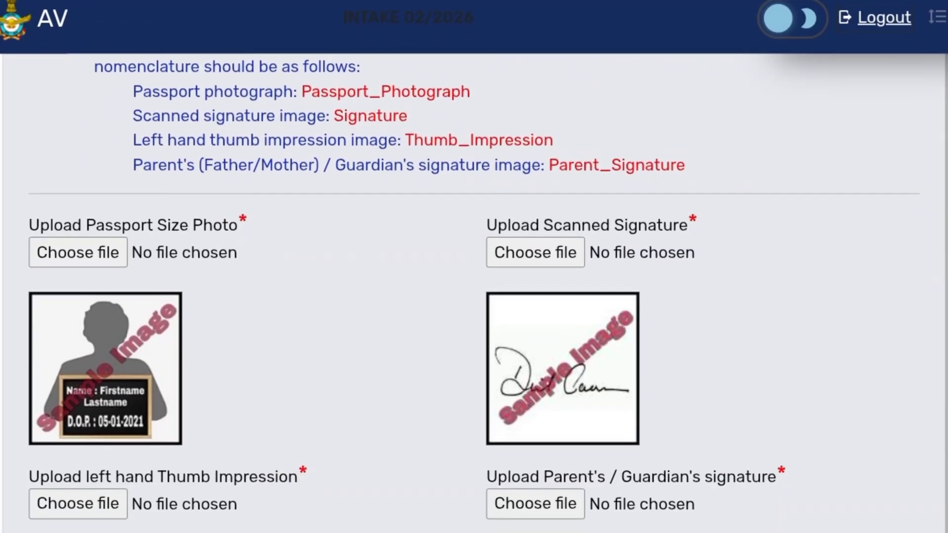
pyautogui.scroll(3, 474, 296)
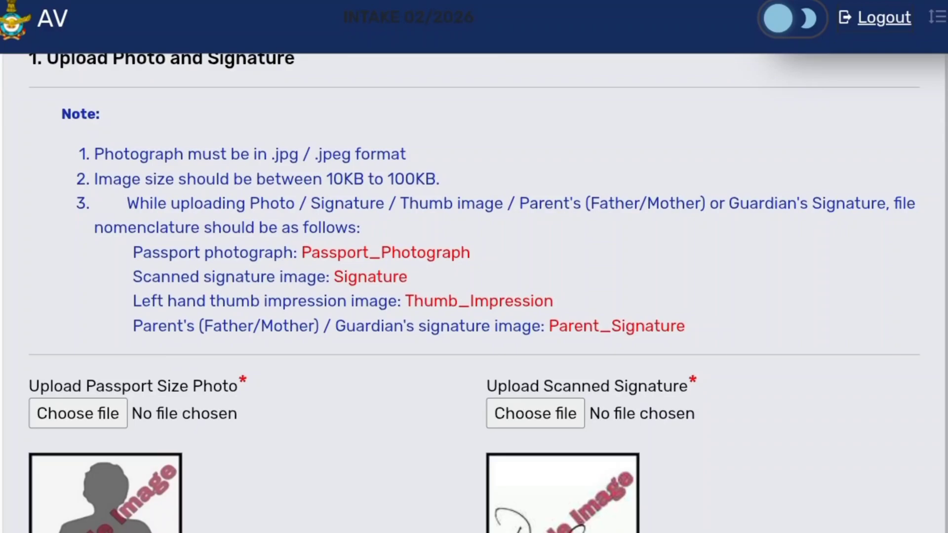
pyautogui.scroll(1, 474, 296)
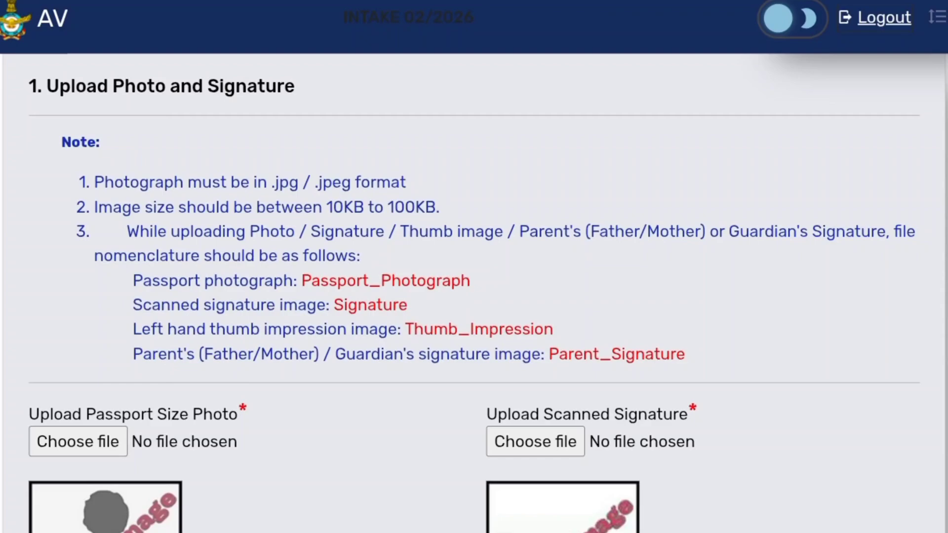
pyautogui.scroll(-9, 474, 296)
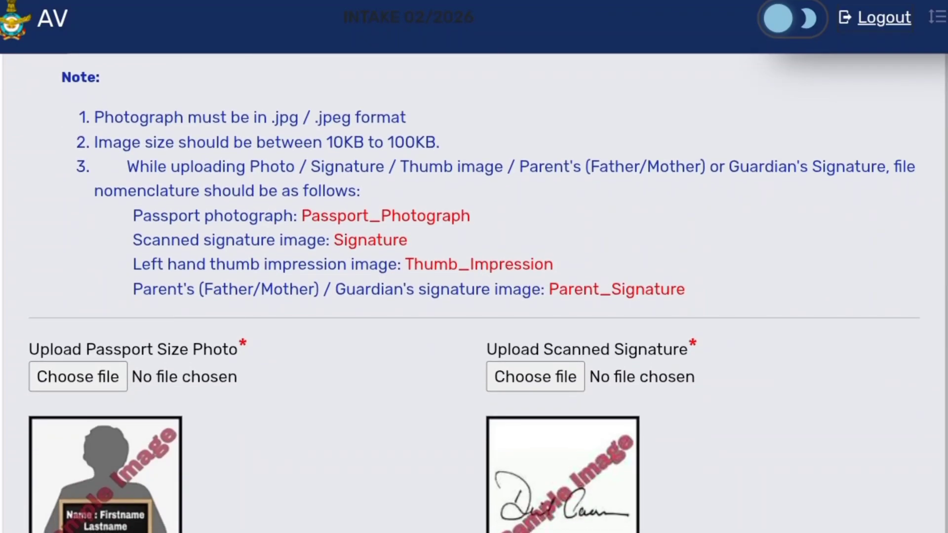
pyautogui.scroll(-4, 473, 296)
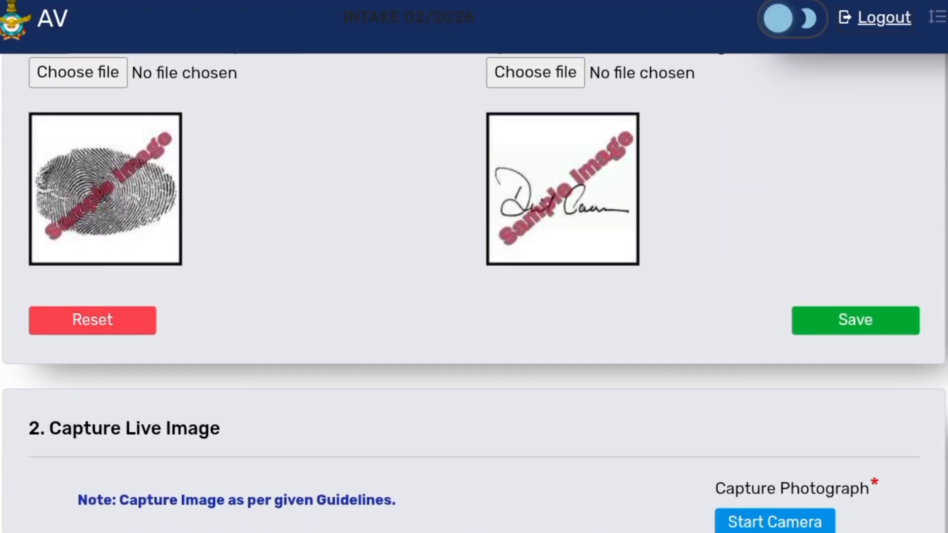
pyautogui.scroll(-5, 474, 297)
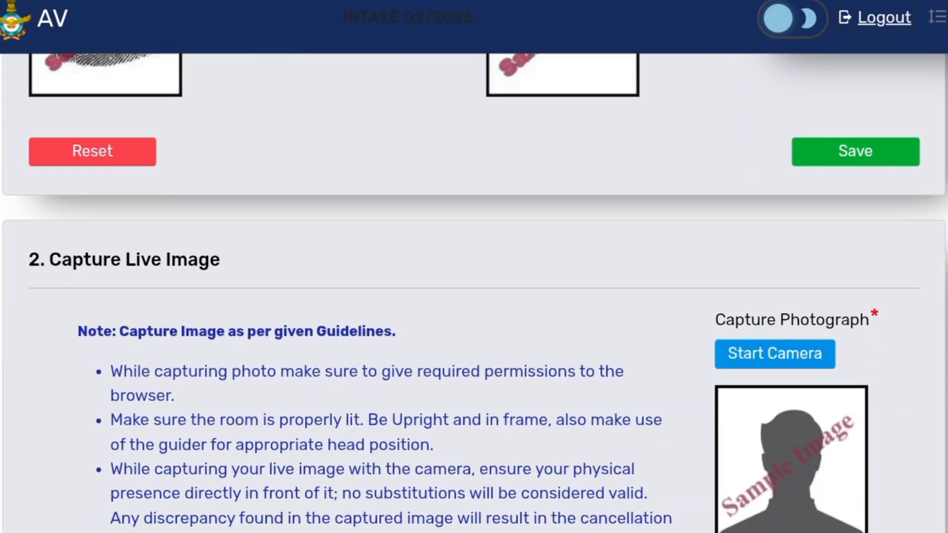
pyautogui.scroll(-1, 473, 293)
pyautogui.scroll(-1, 474, 293)
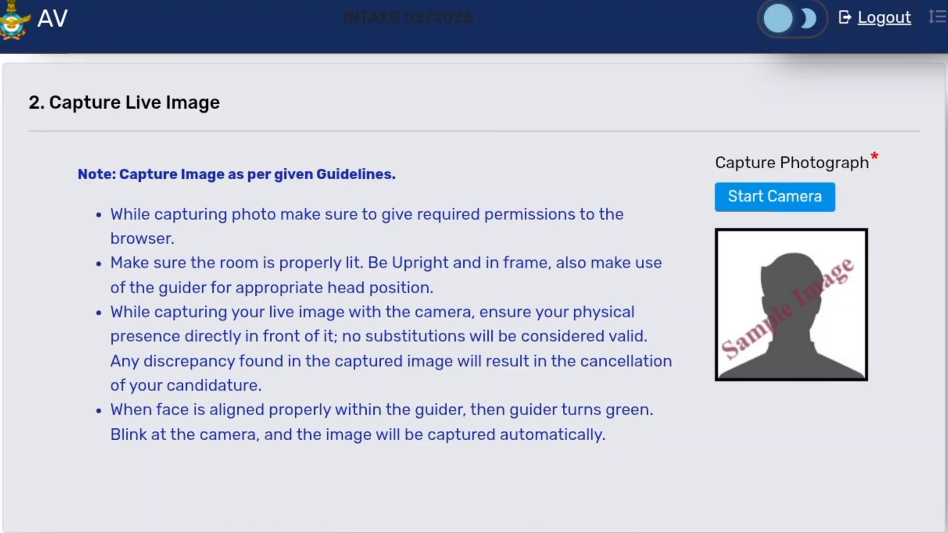
pyautogui.scroll(-3, 474, 293)
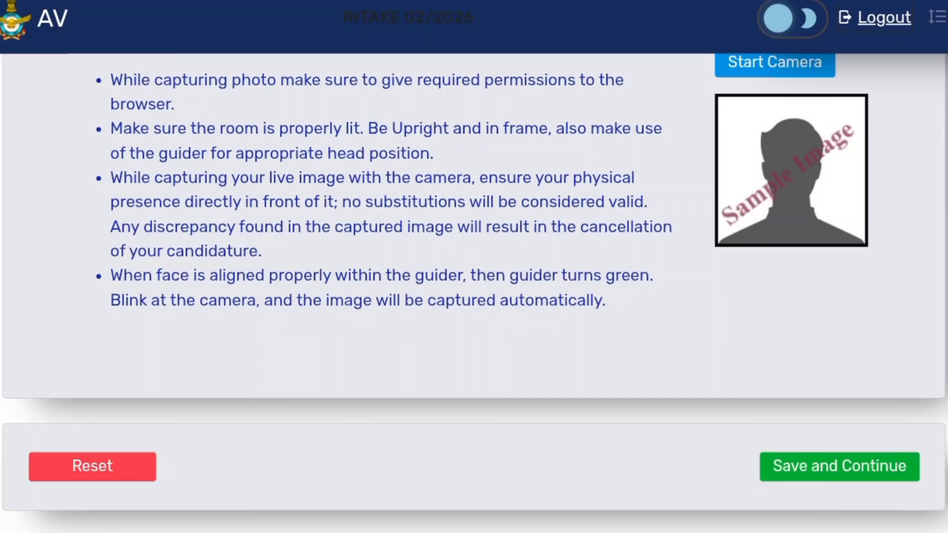
# - Open the exam city preferences and set City Preference 1 to Uttar Pradesh, Bareilly
pyautogui.click(940, 237)
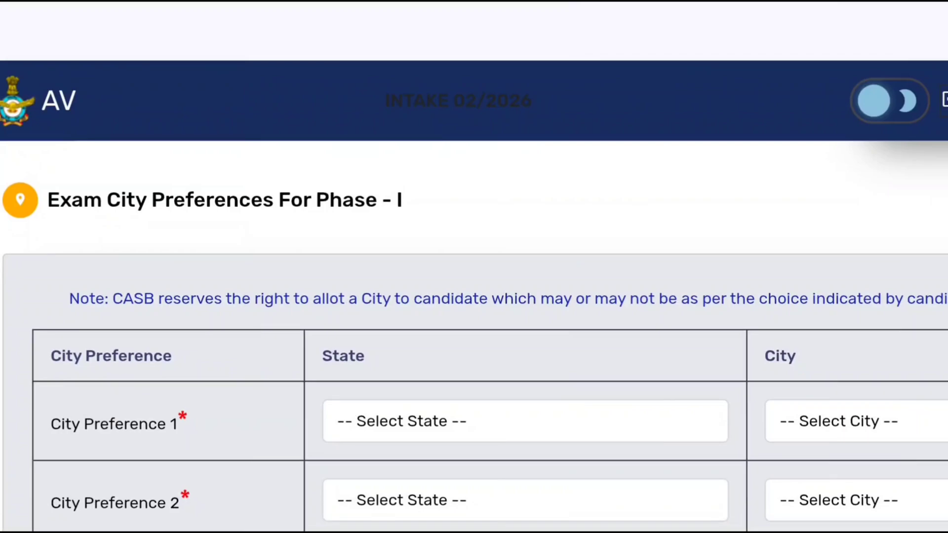
pyautogui.scroll(-2, 474, 335)
pyautogui.scroll(1, 474, 335)
pyautogui.scroll(-1, 474, 336)
pyautogui.scroll(-1, 474, 336)
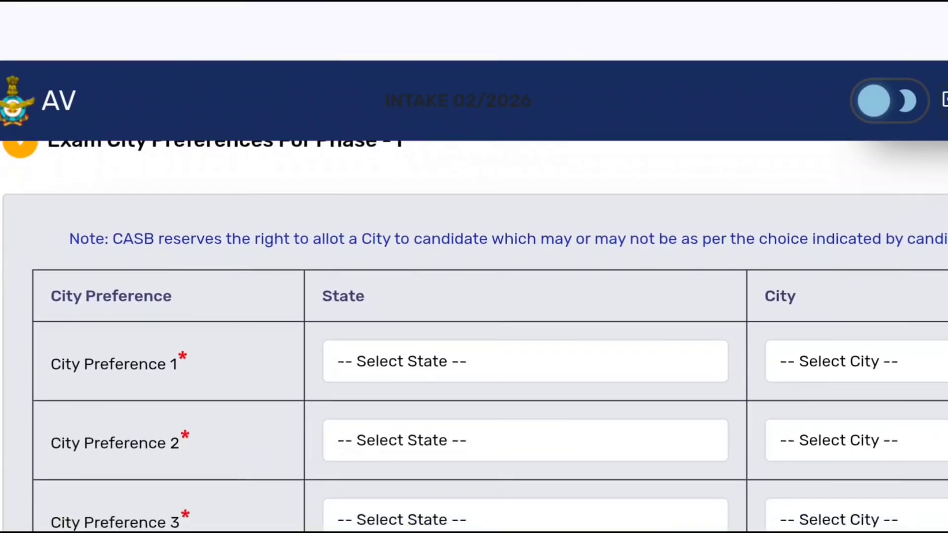
pyautogui.scroll(-3, 473, 335)
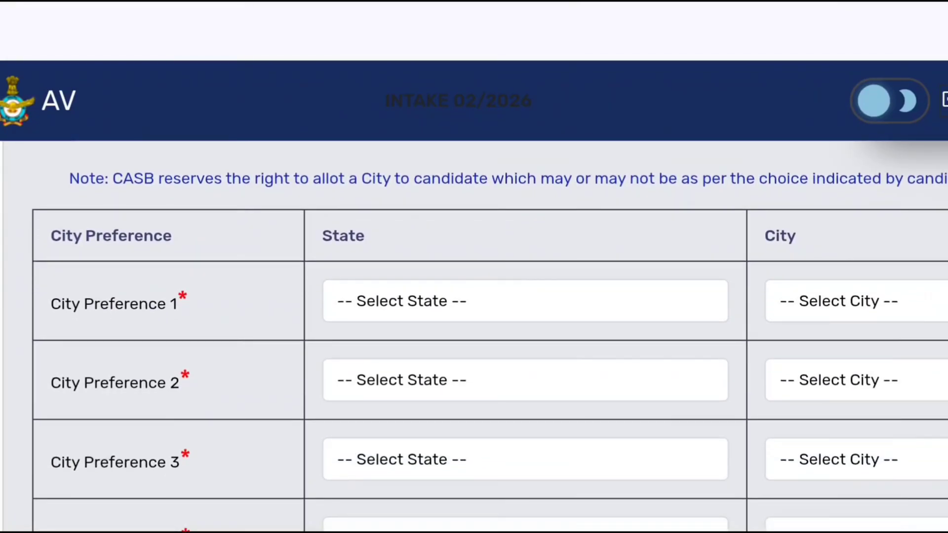
pyautogui.scroll(-3, 474, 336)
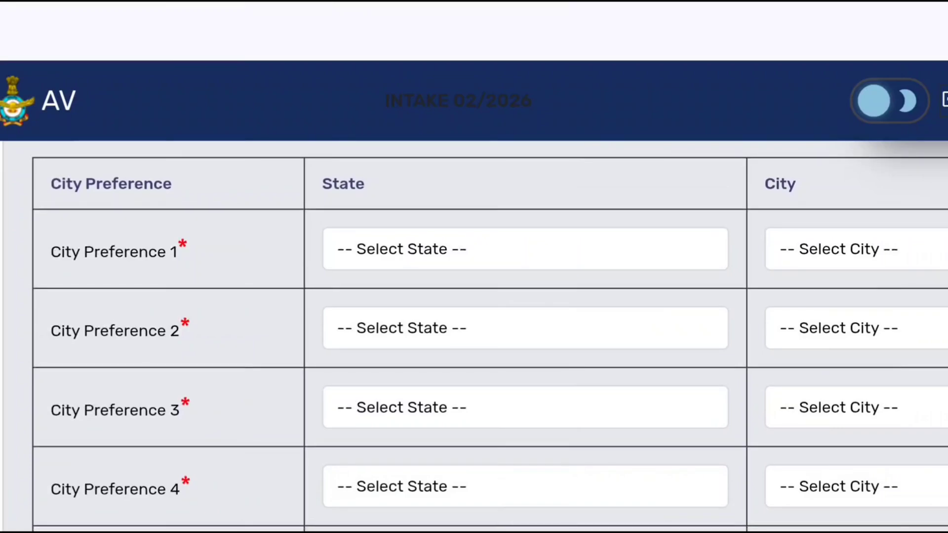
pyautogui.click(525, 249)
pyautogui.scroll(-15, 532, 296)
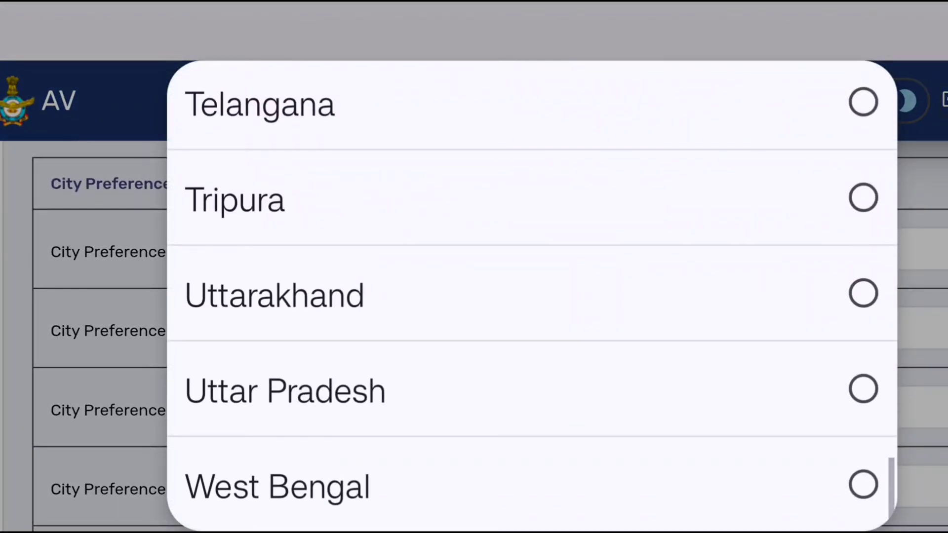
pyautogui.click(285, 390)
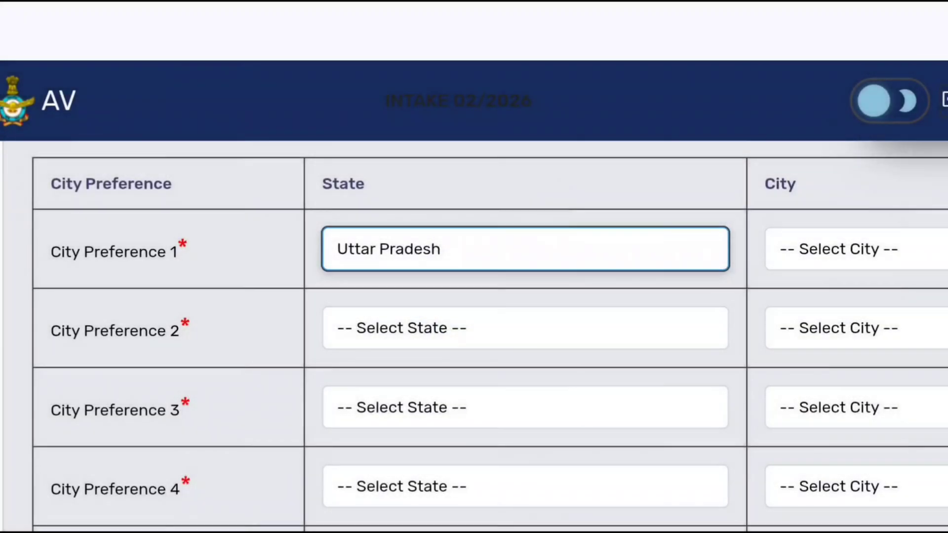
pyautogui.click(856, 249)
pyautogui.click(237, 205)
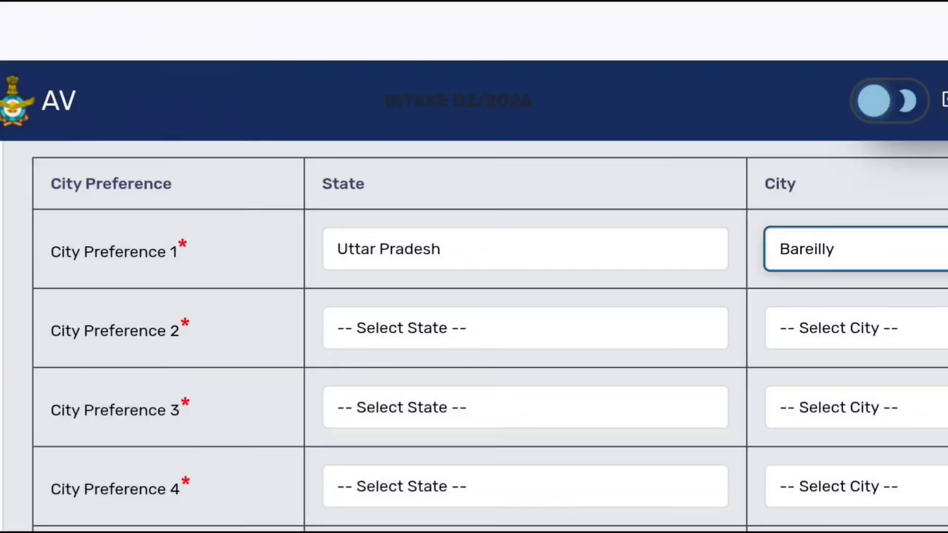
# - Set City Preference 2 to state Uttarakhand and city Haldwani
pyautogui.click(525, 327)
pyautogui.scroll(-15, 531, 296)
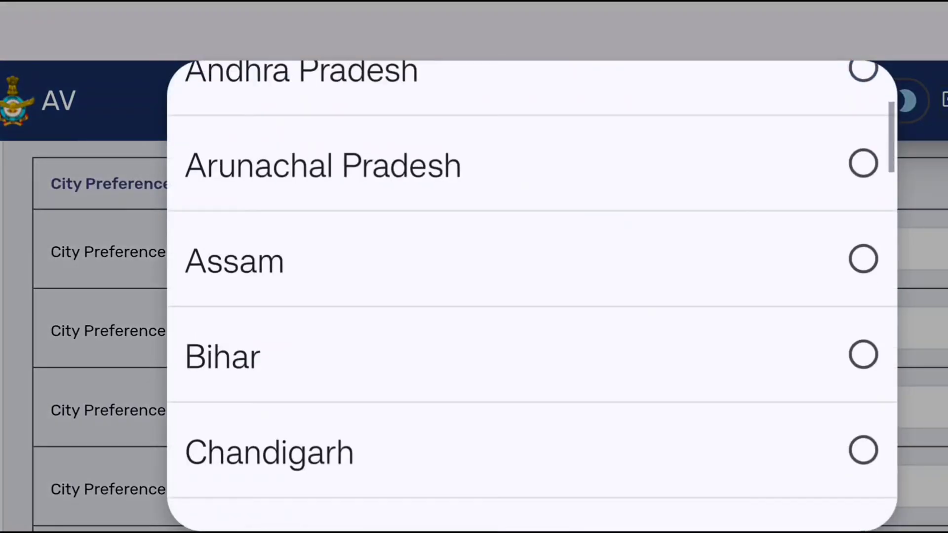
pyautogui.click(275, 295)
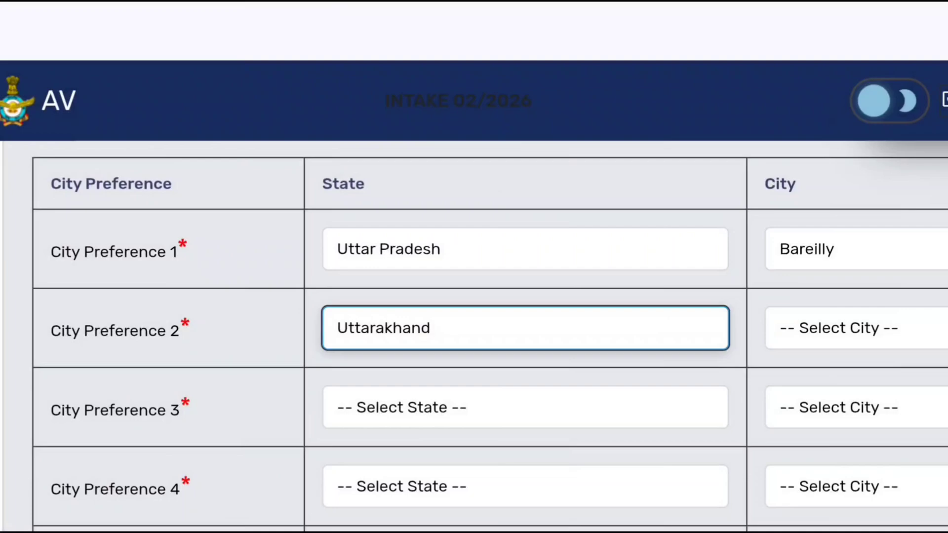
pyautogui.click(856, 328)
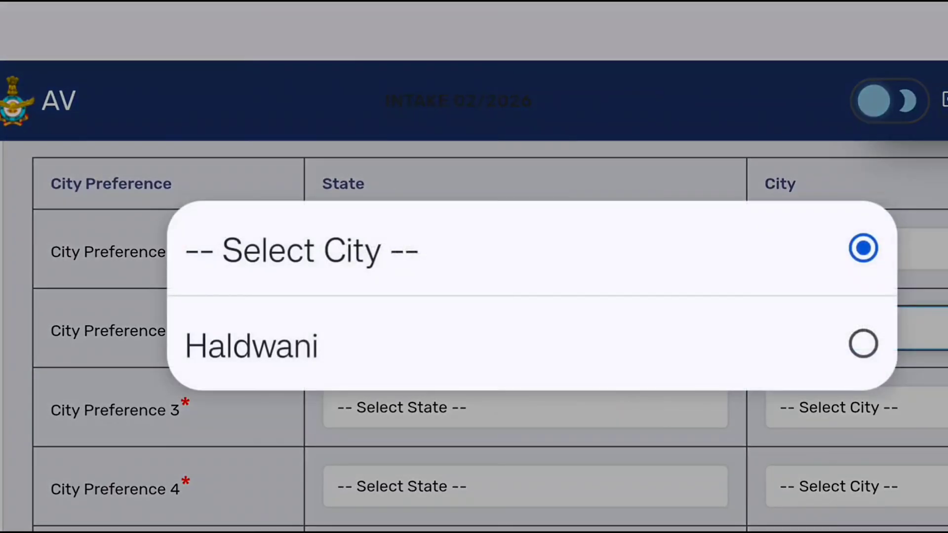
pyautogui.click(243, 343)
# - Set City Preference 3 to state Assam and city Guwahati
pyautogui.scroll(-3, 493, 296)
pyautogui.click(525, 293)
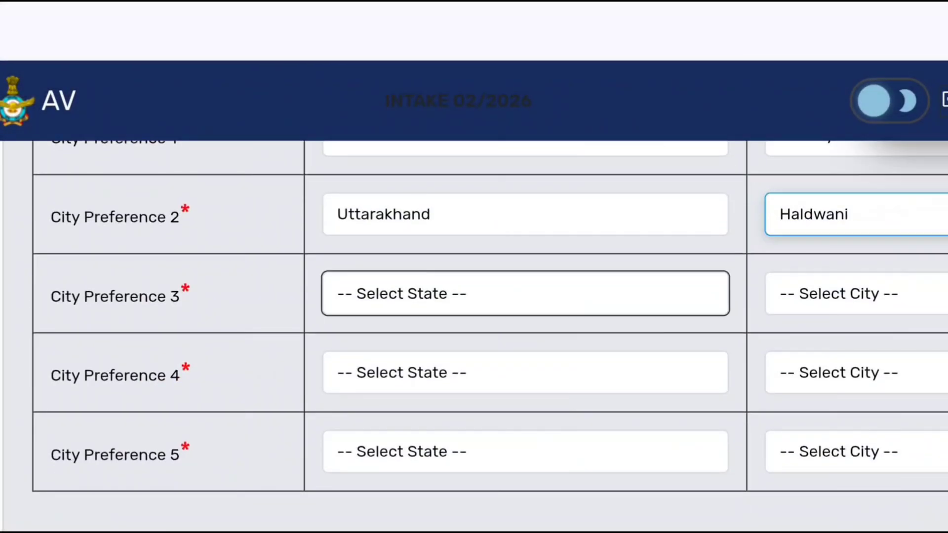
pyautogui.scroll(-3, 532, 296)
pyautogui.click(234, 295)
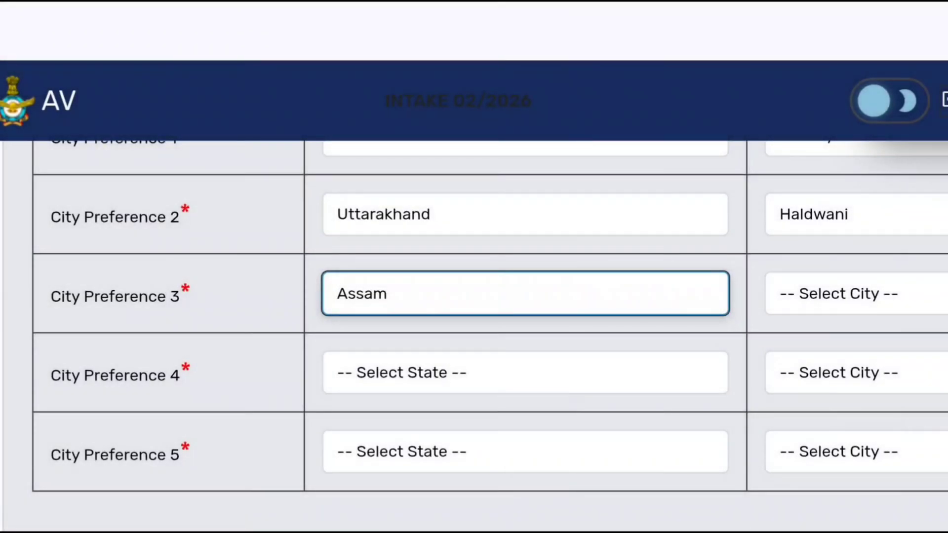
pyautogui.click(839, 293)
pyautogui.click(253, 346)
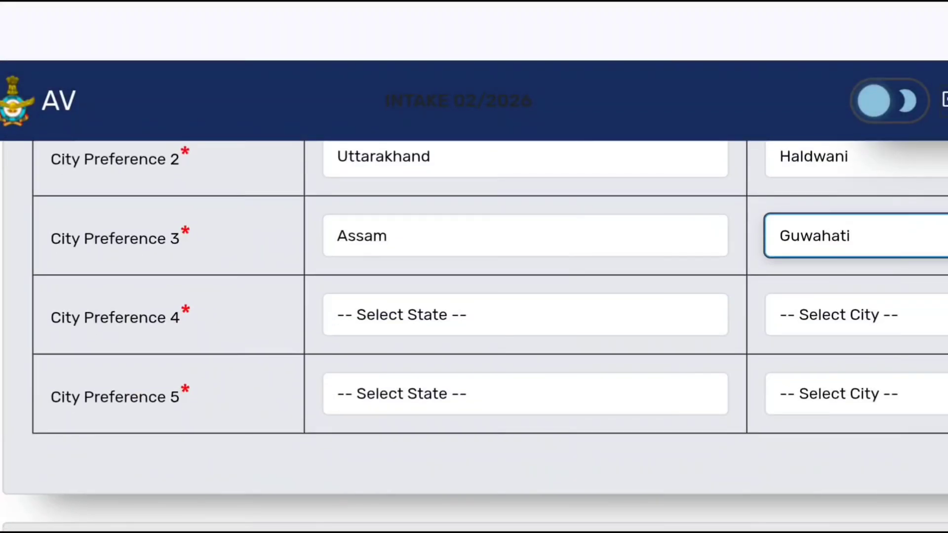
# - Set City Preference 4 to state Bihar and city Gaya
pyautogui.click(525, 315)
pyautogui.scroll(-4, 532, 297)
pyautogui.click(223, 364)
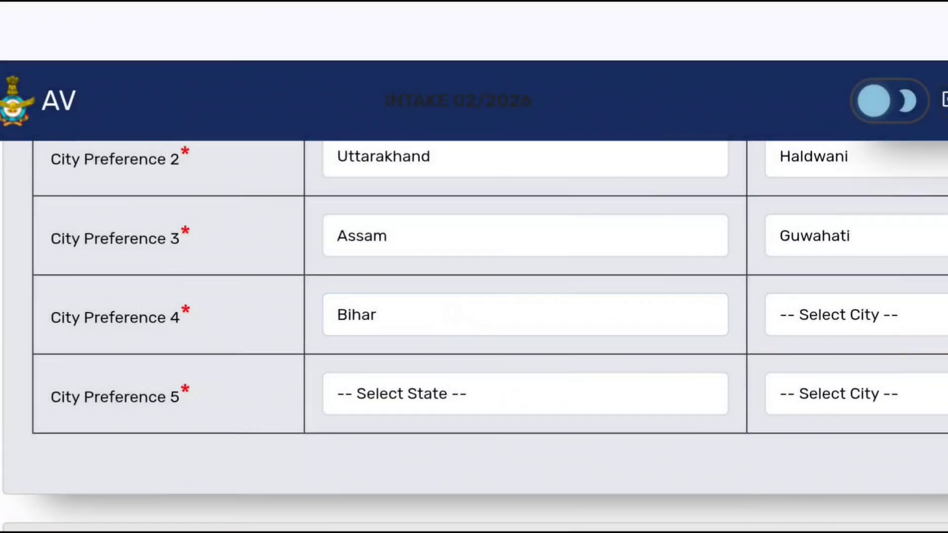
pyautogui.click(839, 315)
pyautogui.click(222, 302)
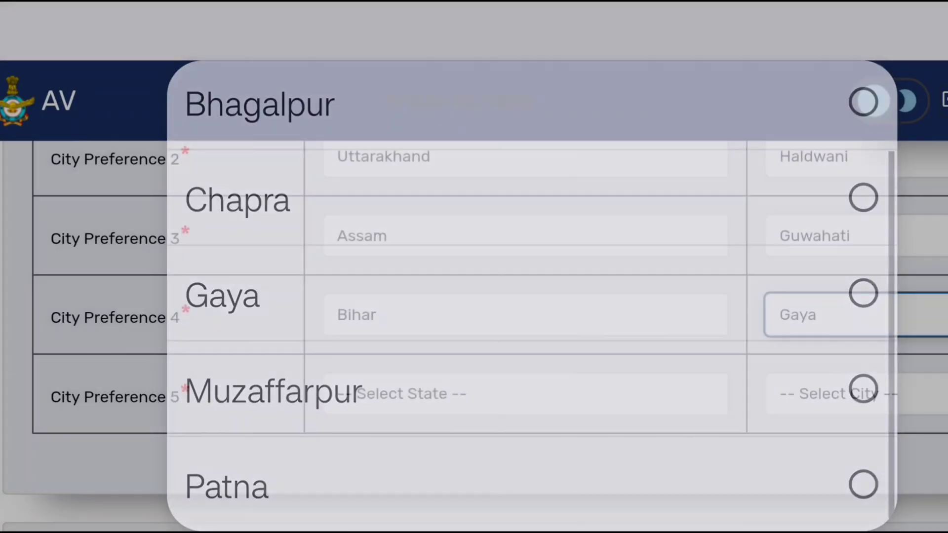
# - Set City Preference 5 to state Madhya Pradesh and city Gwalior
pyautogui.scroll(-2, 525, 316)
pyautogui.click(525, 299)
pyautogui.scroll(-15, 531, 296)
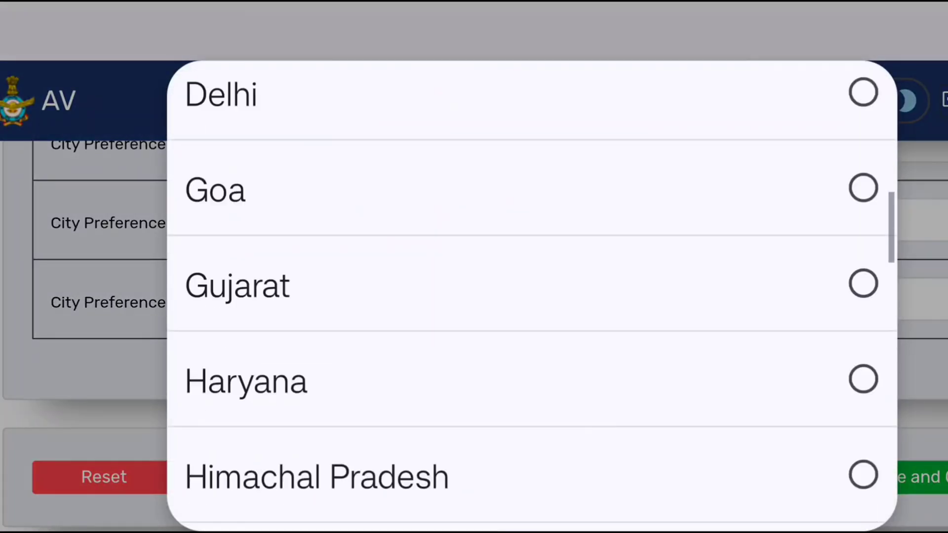
pyautogui.scroll(-5, 531, 297)
pyautogui.click(222, 282)
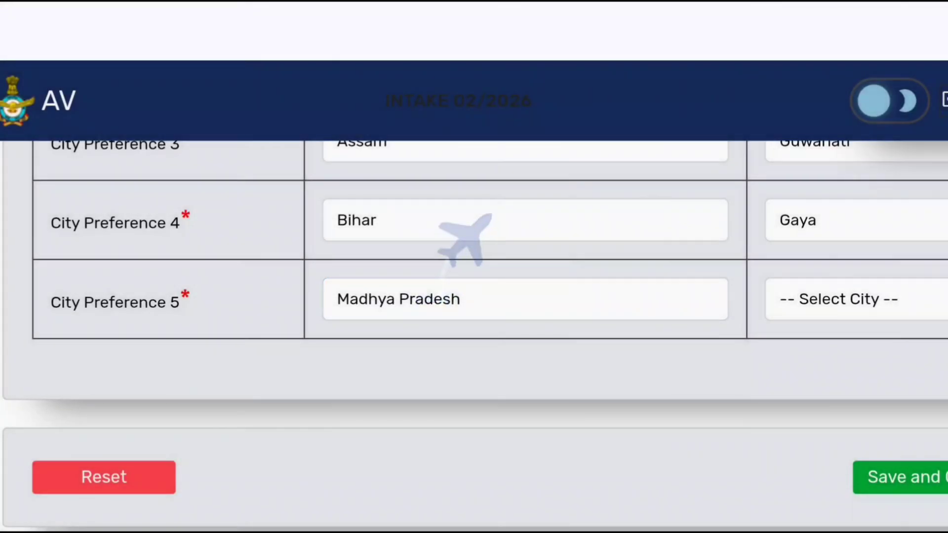
pyautogui.click(839, 299)
pyautogui.click(222, 301)
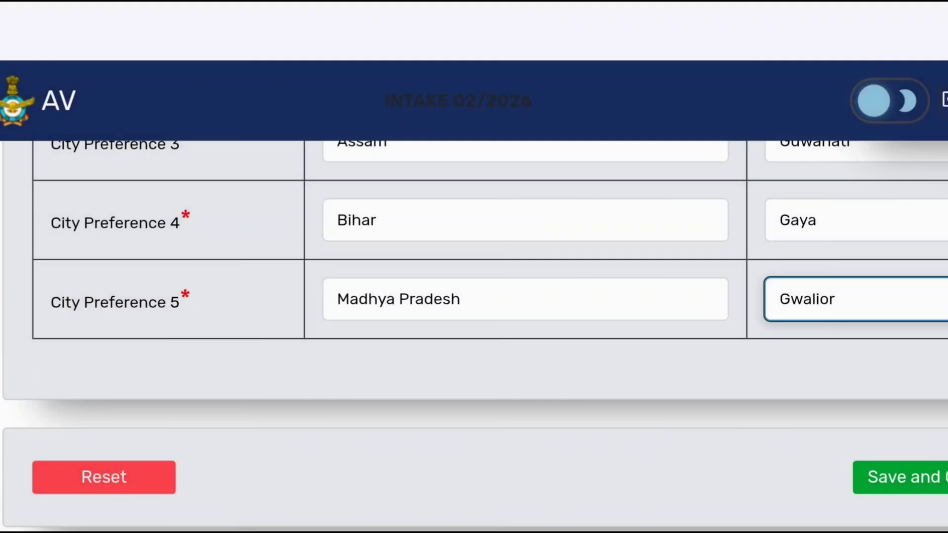
# - Save the exam city preferences, continue, and acknowledge the confirmation
pyautogui.scroll(-3, 473, 297)
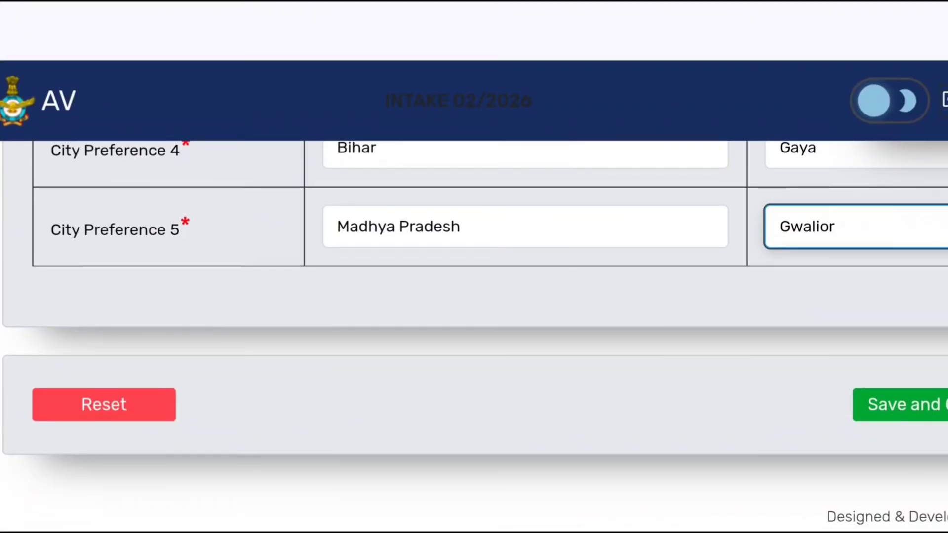
pyautogui.click(903, 404)
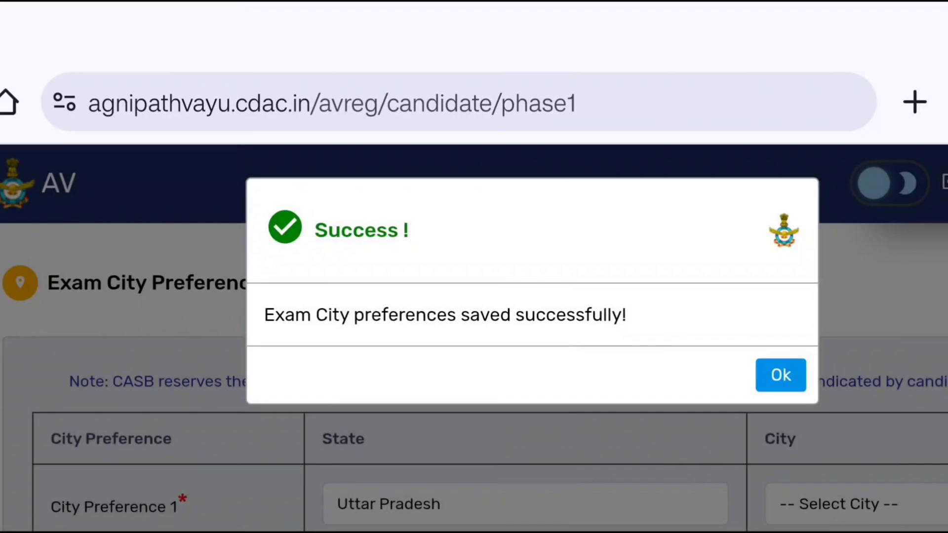
pyautogui.click(780, 375)
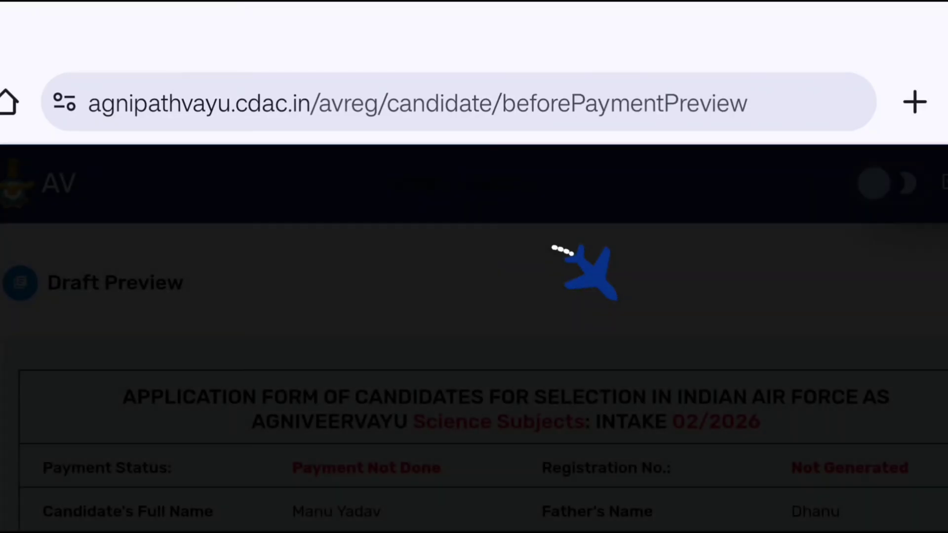
# - Scroll through the draft preview of the application form to review all entered details down to the declarations
pyautogui.scroll(-2, 474, 380)
pyautogui.scroll(2, 474, 380)
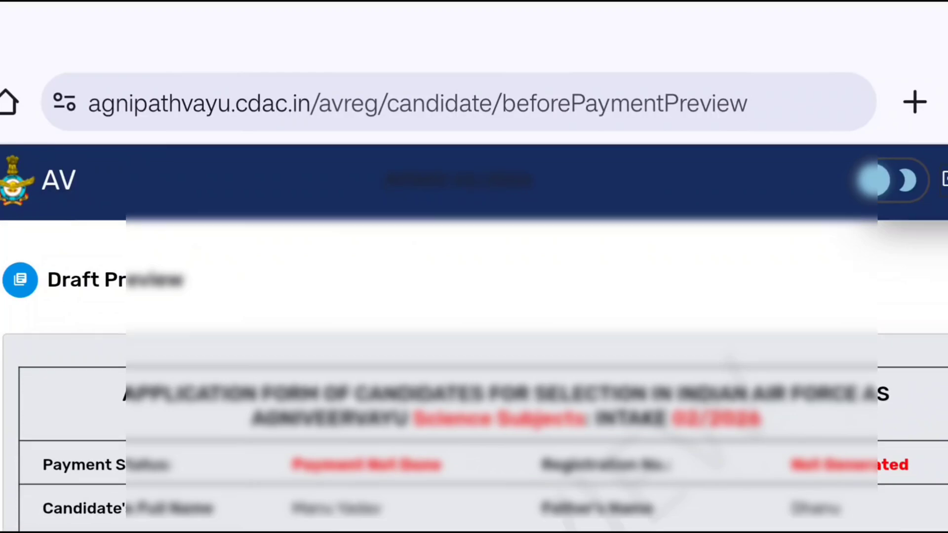
pyautogui.scroll(-2, 473, 296)
pyautogui.scroll(-10, 474, 296)
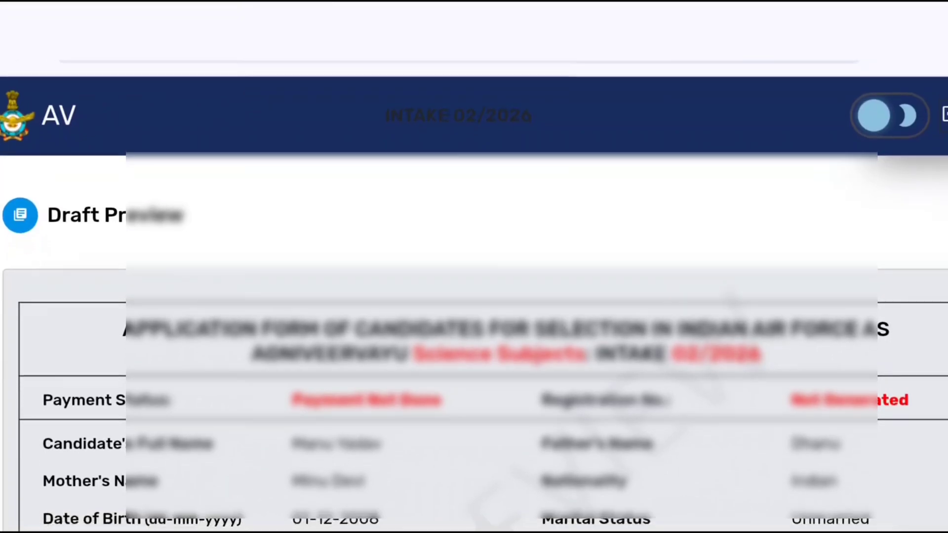
pyautogui.scroll(-20, 474, 336)
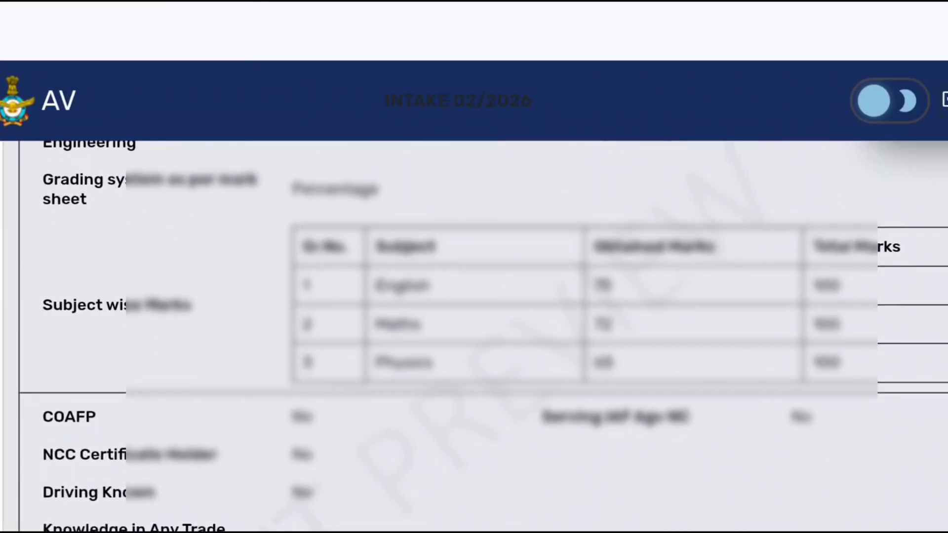
pyautogui.scroll(-15, 474, 336)
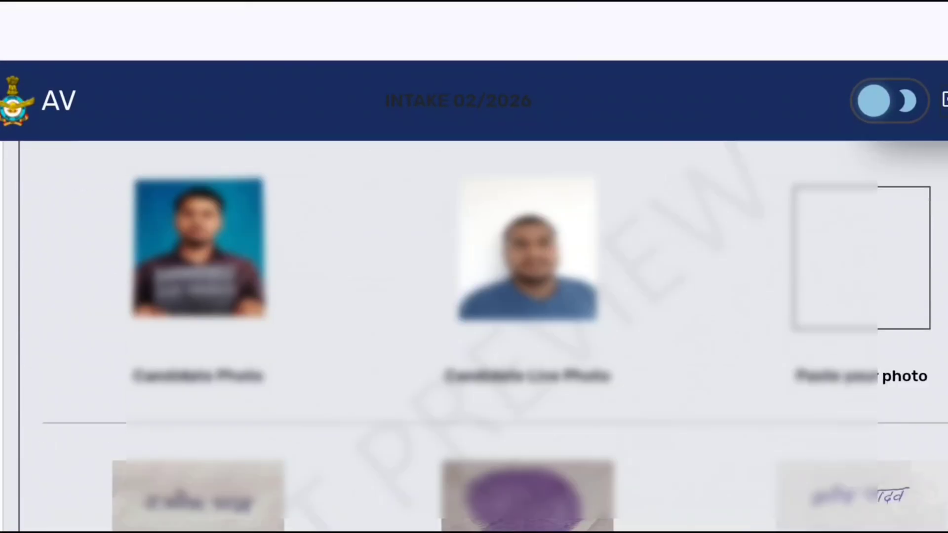
pyautogui.scroll(-3, 474, 321)
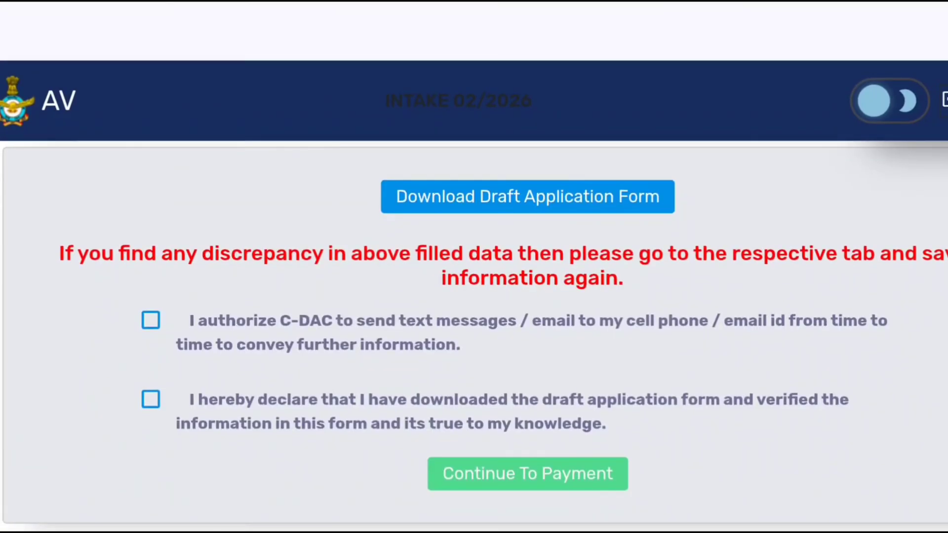
pyautogui.scroll(-2, 474, 296)
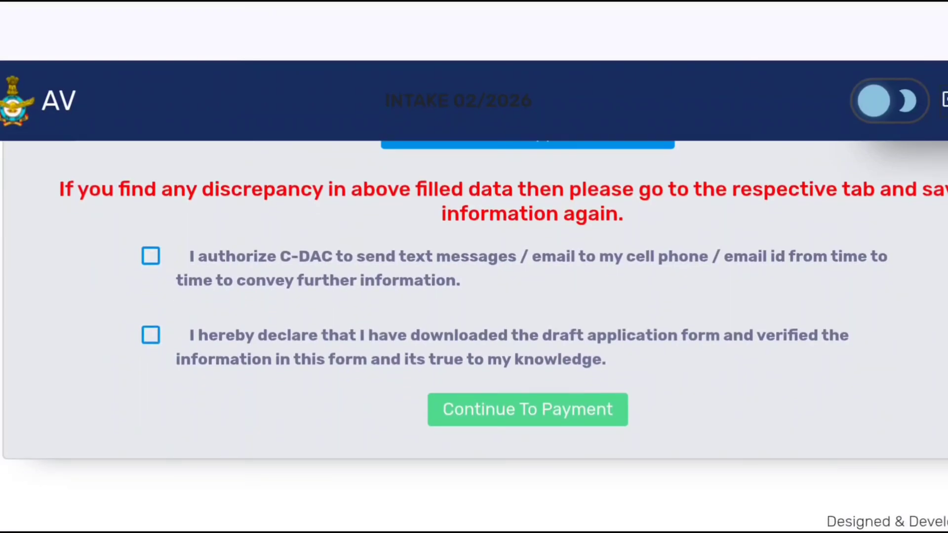
pyautogui.scroll(1, 474, 296)
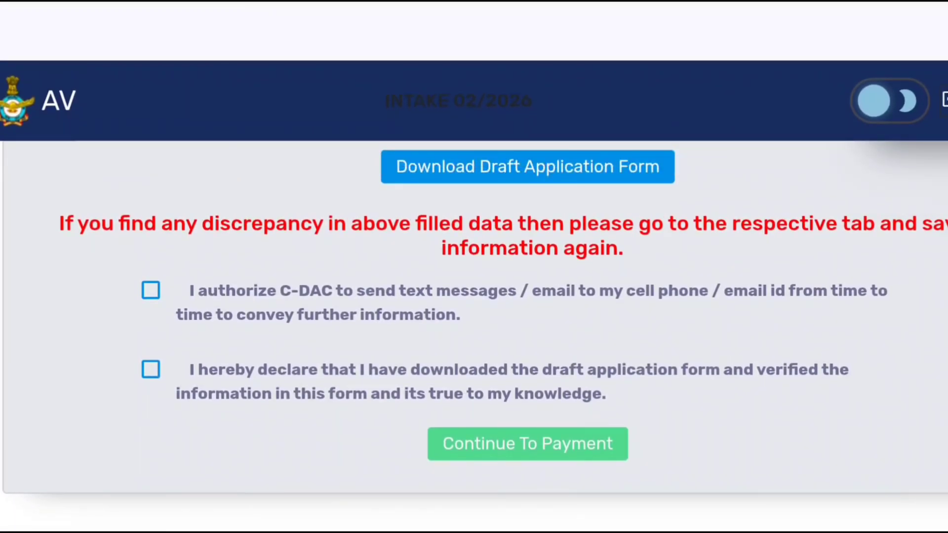
# - Tick both declaration checkboxes, try to continue to payment, and dismiss the alert
pyautogui.click(151, 290)
pyautogui.click(150, 369)
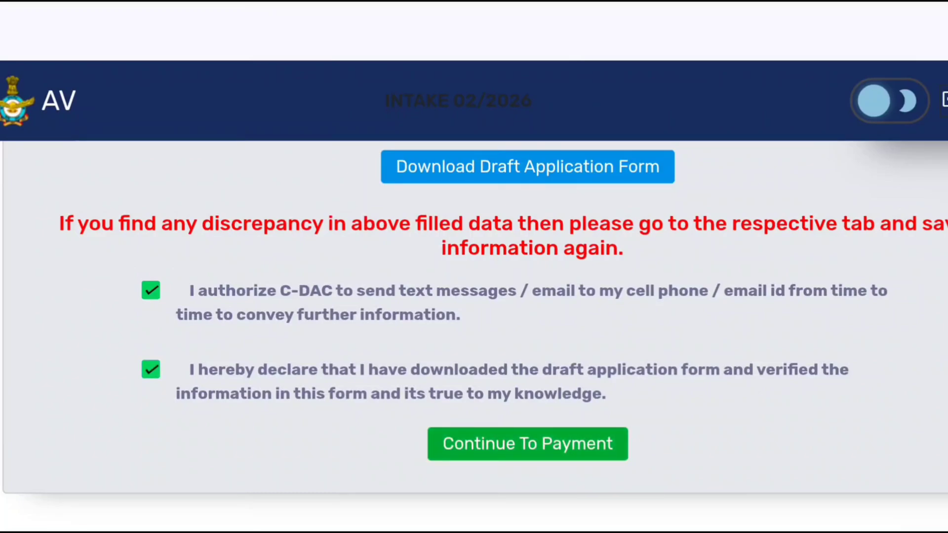
pyautogui.click(527, 443)
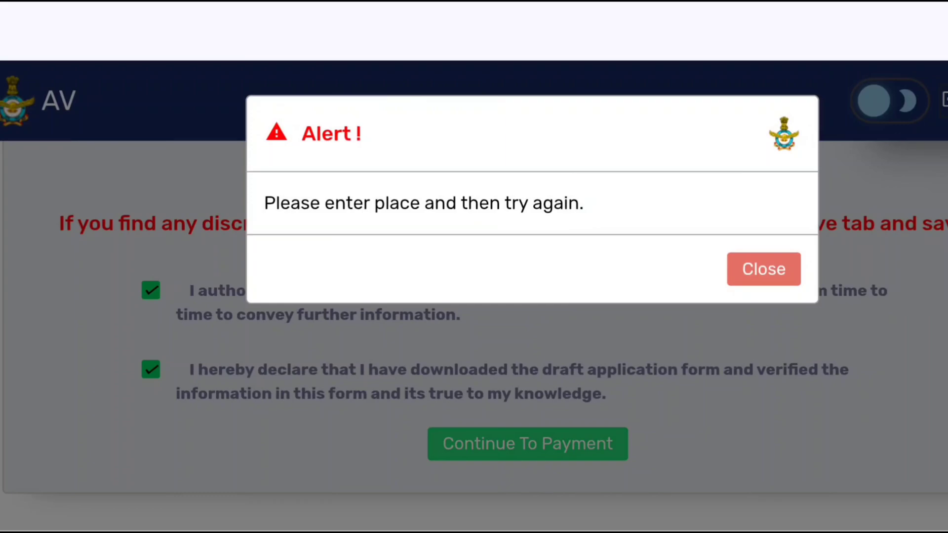
pyautogui.click(764, 269)
# - Enter RAMGAR as the Place in the declaration section and close the on-screen keyboard
pyautogui.scroll(2, 474, 346)
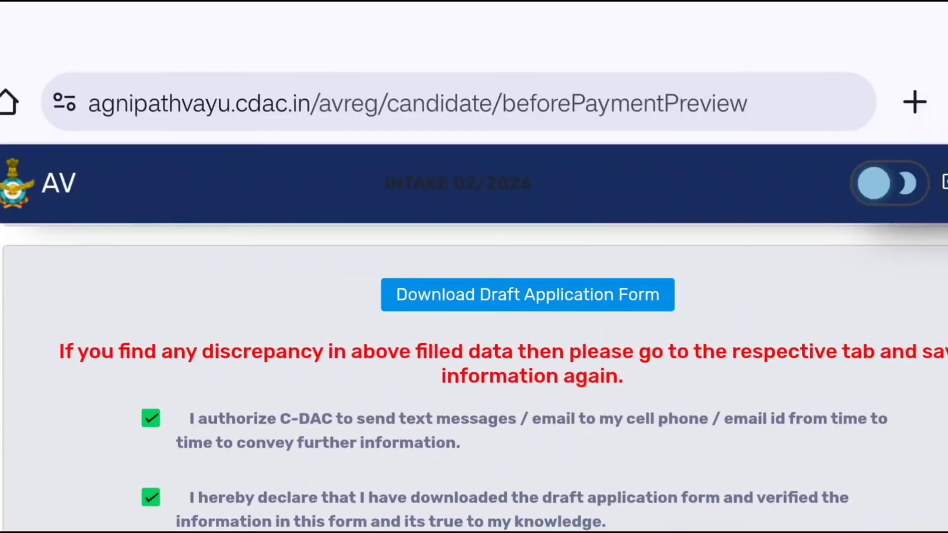
pyautogui.scroll(3, 474, 345)
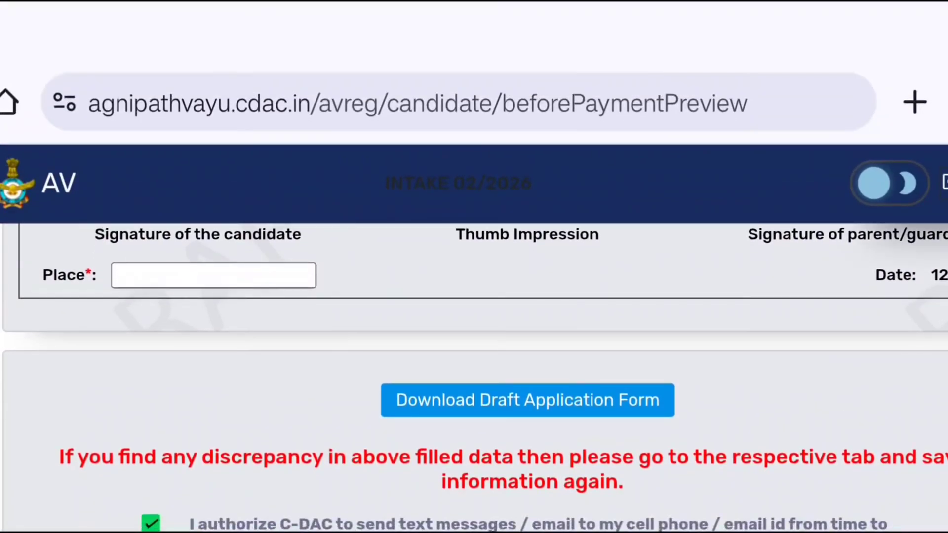
pyautogui.click(213, 275)
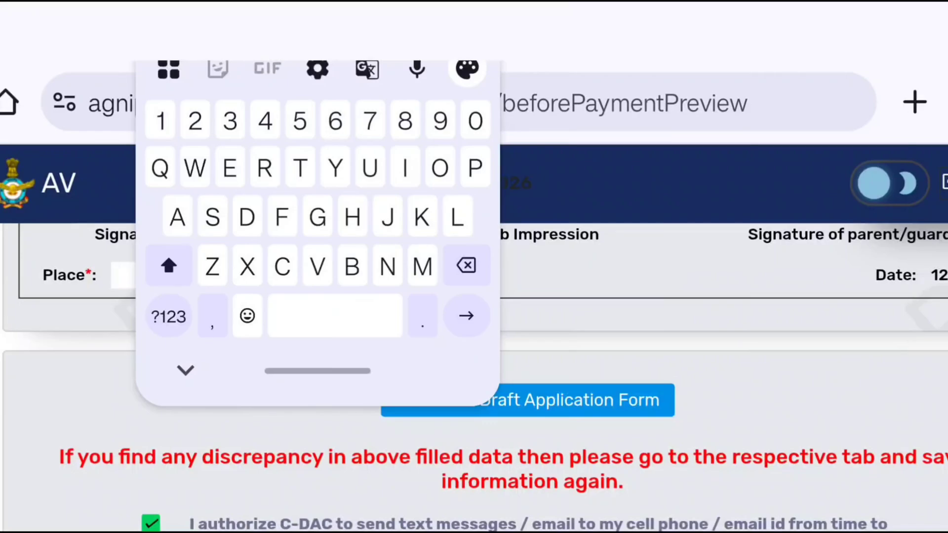
pyautogui.doubleClick(169, 265)
pyautogui.write('R')
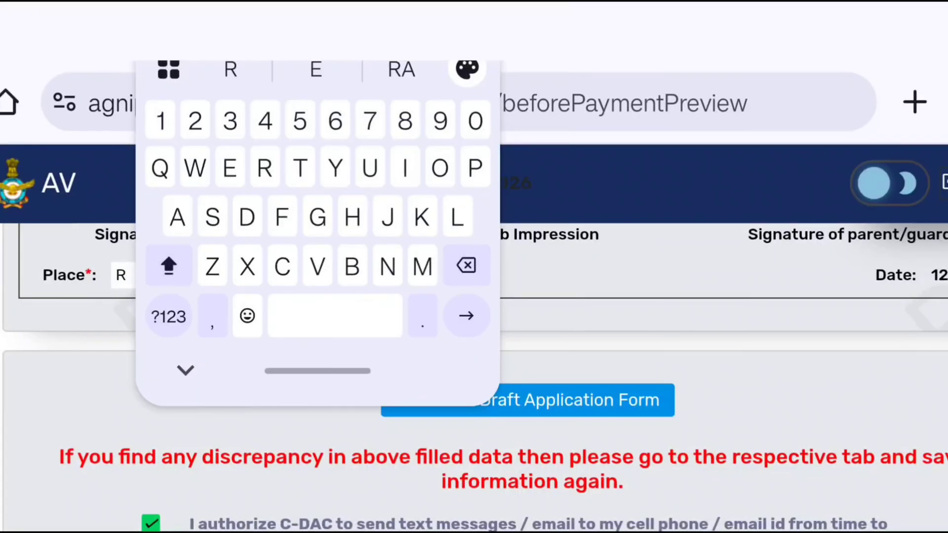
pyautogui.write('A')
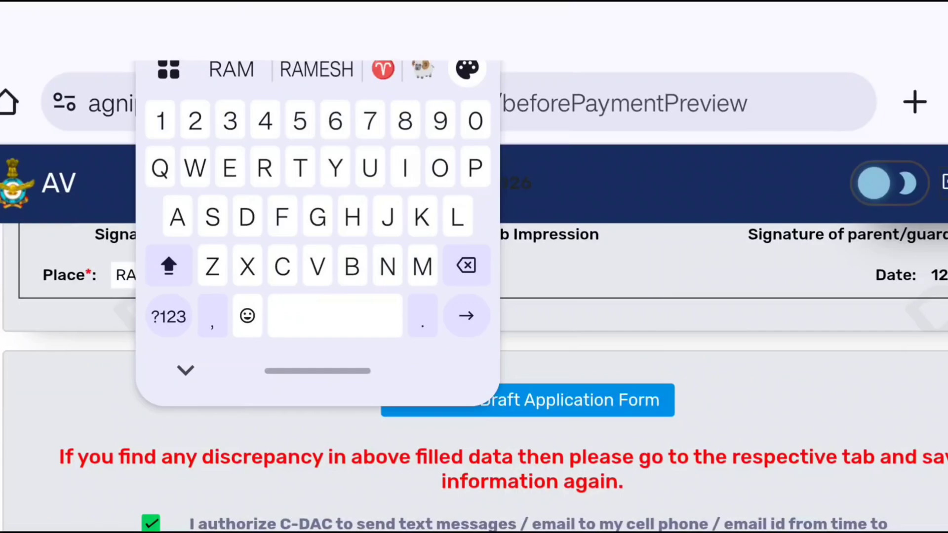
pyautogui.write('MGAR')
pyautogui.click(318, 68)
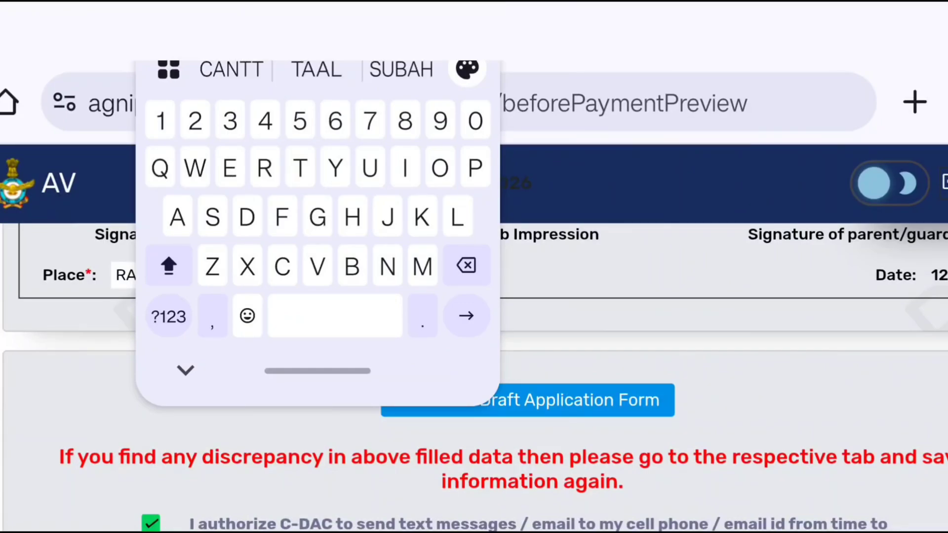
pyautogui.moveTo(318, 371); pyautogui.dragTo(292, 274)
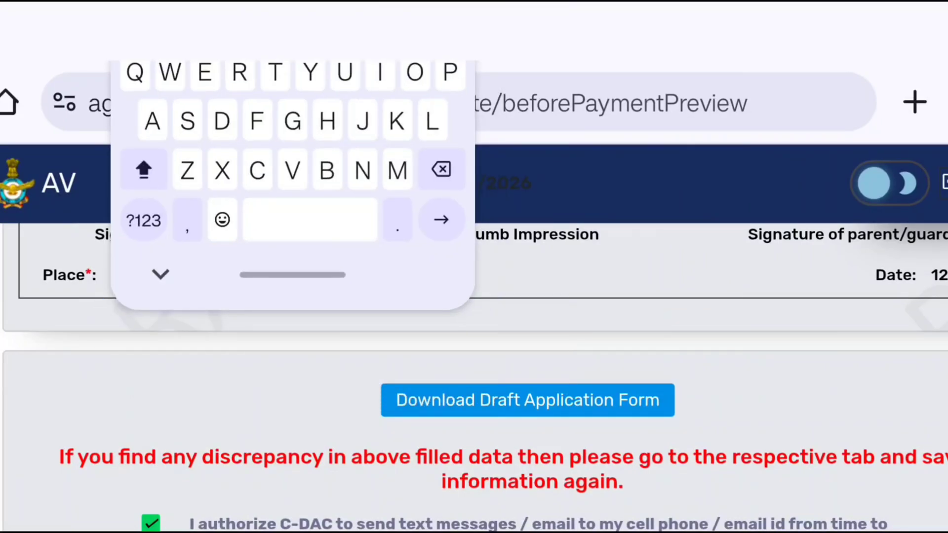
pyautogui.click(161, 274)
# - Continue to payment and confirm the application summary dialog
pyautogui.scroll(-5, 474, 346)
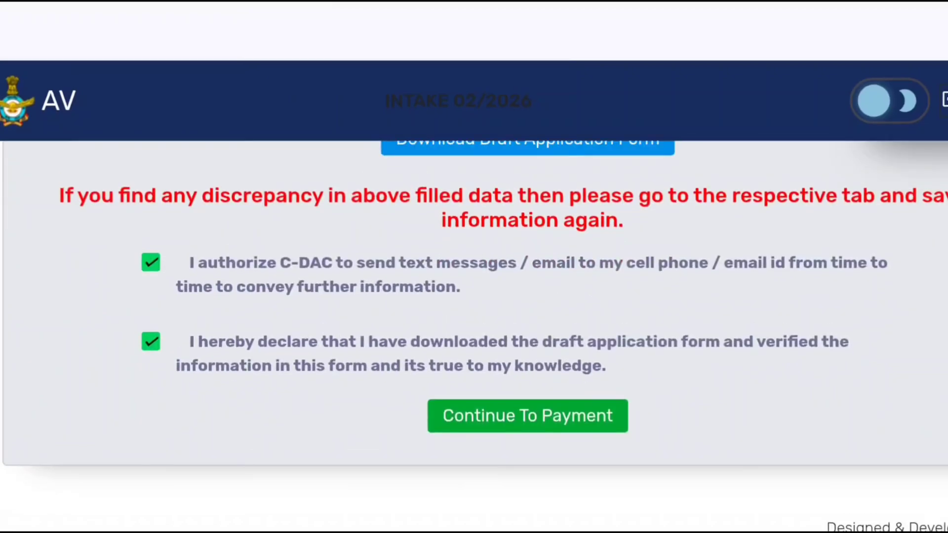
pyautogui.click(528, 416)
pyautogui.scroll(-10, 533, 296)
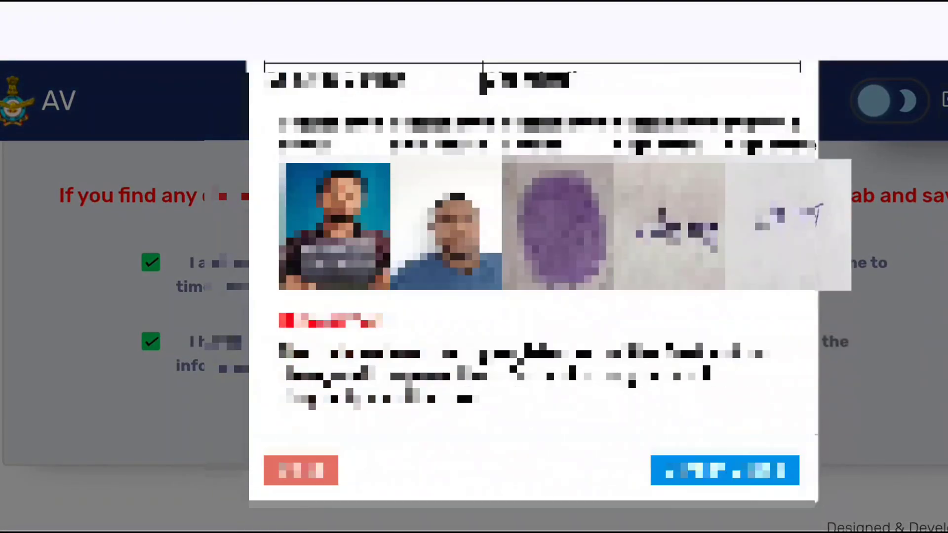
pyautogui.scroll(10, 533, 296)
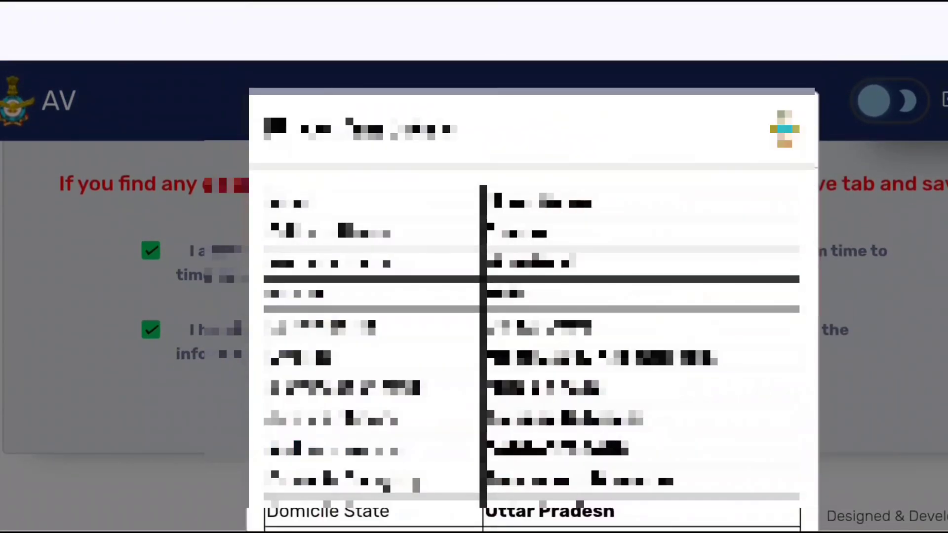
pyautogui.scroll(-10, 533, 296)
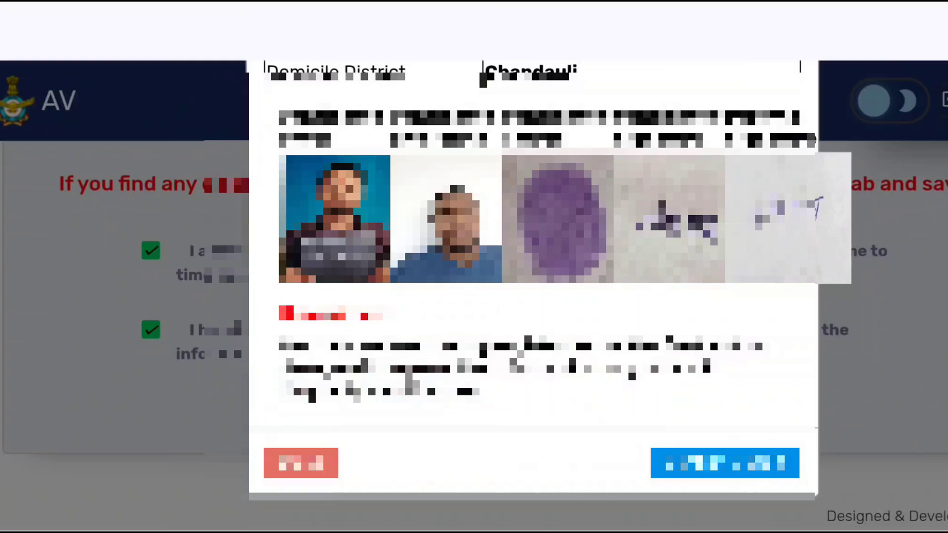
pyautogui.click(725, 463)
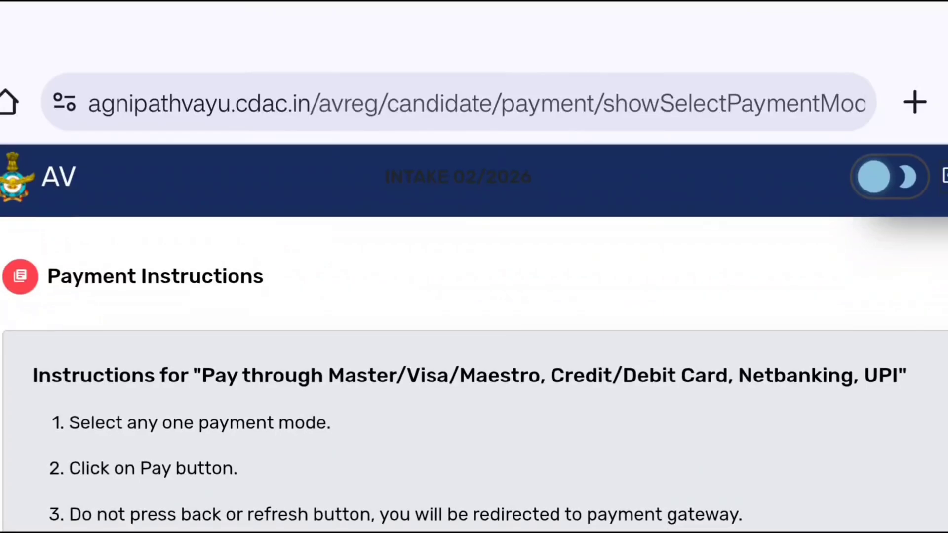
# - Read the payment instructions and the available payment gateway options
pyautogui.scroll(-6, 474, 346)
pyautogui.scroll(3, 474, 345)
pyautogui.scroll(-6, 474, 345)
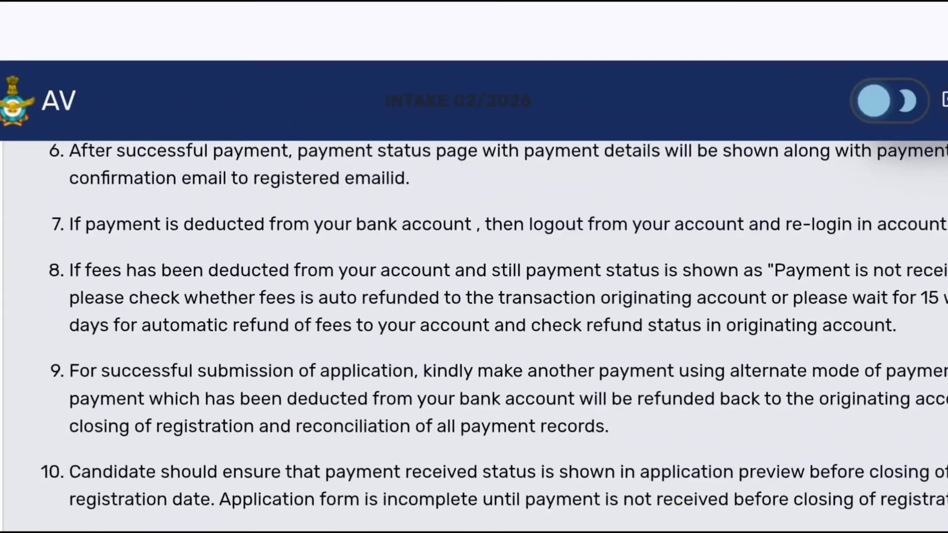
pyautogui.scroll(-10, 474, 346)
pyautogui.scroll(2, 474, 346)
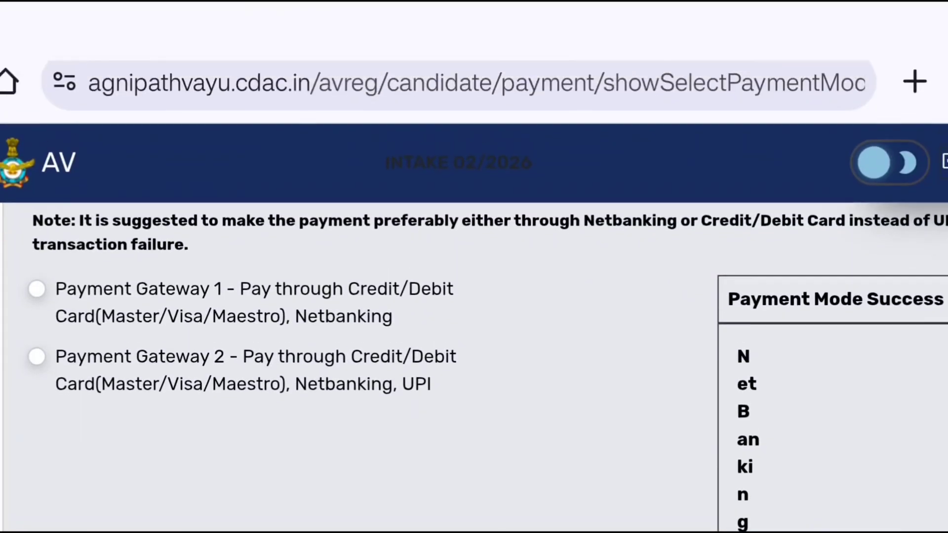
pyautogui.scroll(1, 474, 345)
pyautogui.scroll(-1, 474, 346)
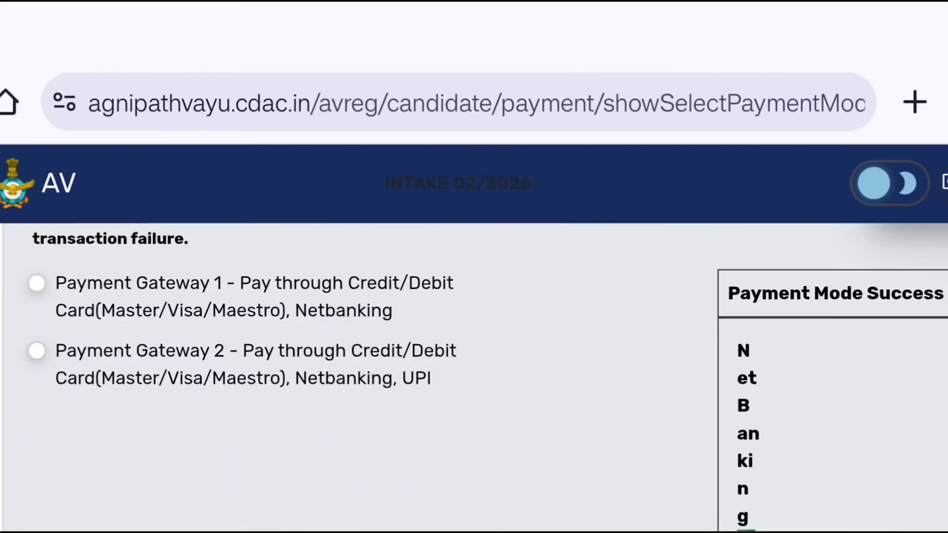
pyautogui.scroll(-2, 473, 345)
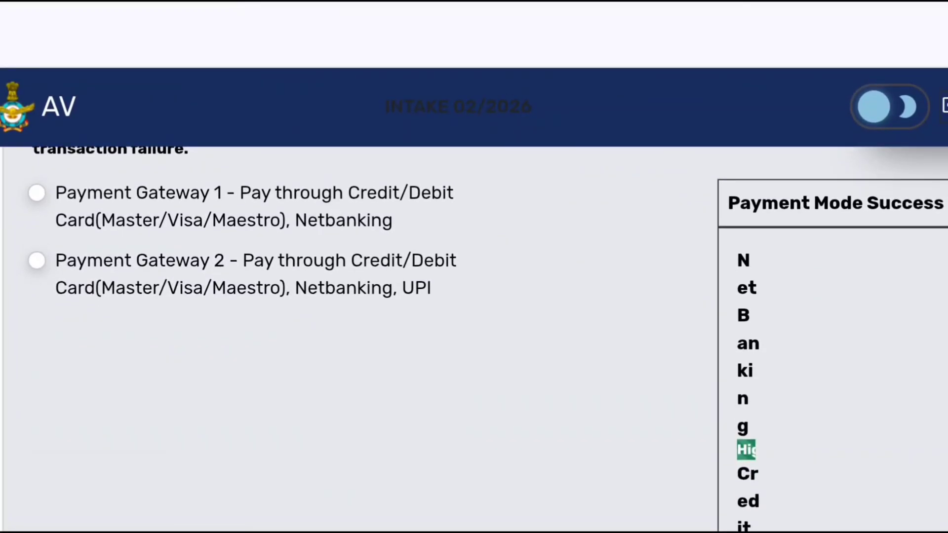
pyautogui.scroll(1, 474, 321)
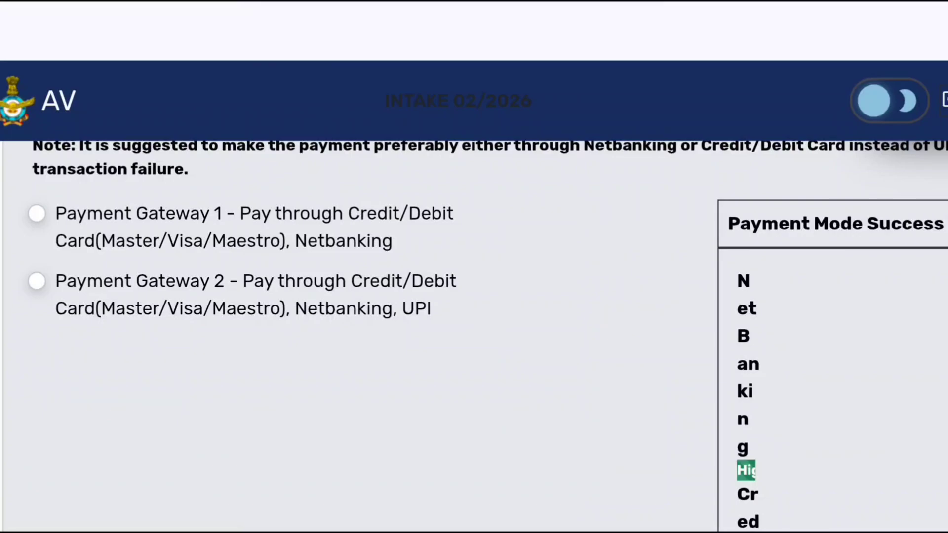
pyautogui.scroll(-1, 474, 336)
pyautogui.scroll(1, 473, 335)
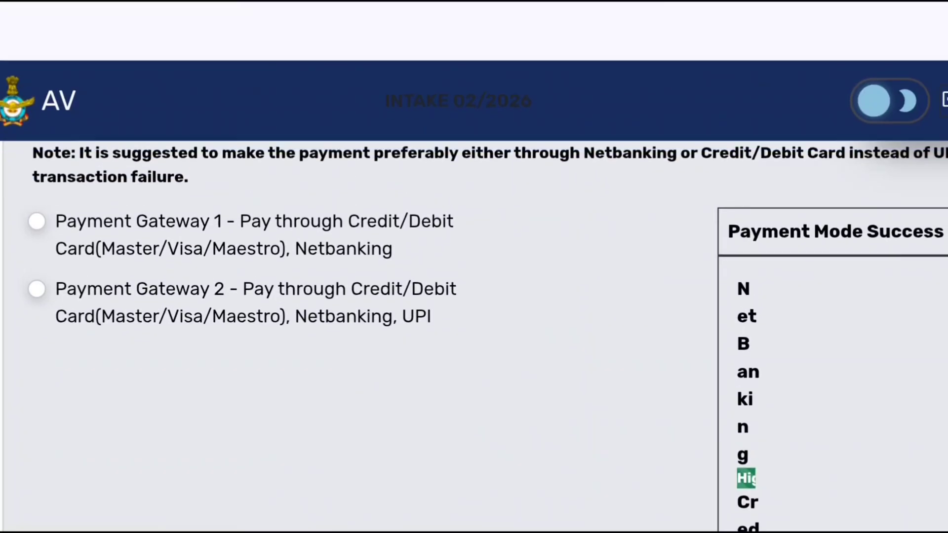
# - Select Payment Gateway 2 (Credit/Debit Card, Netbanking, UPI) and proceed with Pay
pyautogui.click(37, 289)
pyautogui.scroll(-1, 473, 336)
pyautogui.scroll(1, 473, 335)
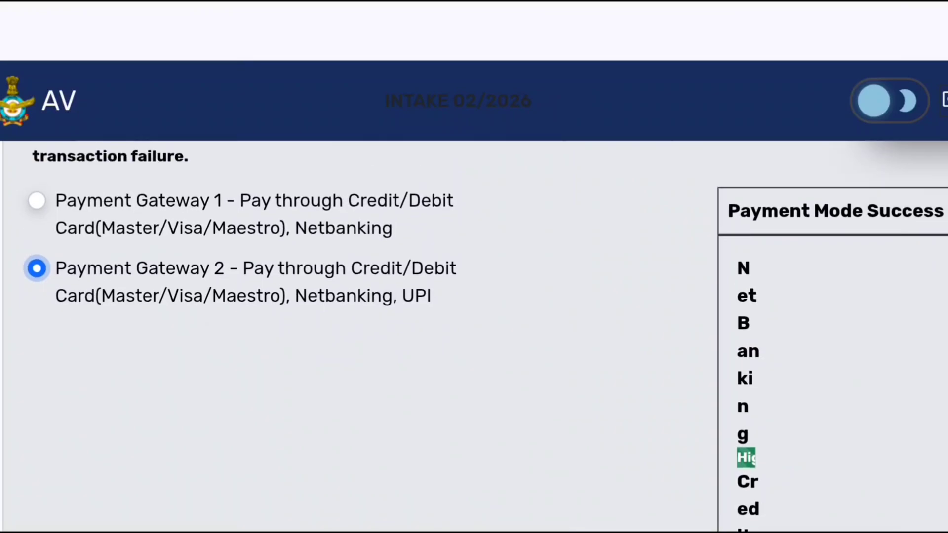
pyautogui.scroll(-1, 474, 336)
pyautogui.scroll(1, 474, 336)
pyautogui.scroll(-1, 474, 335)
pyautogui.scroll(1, 473, 336)
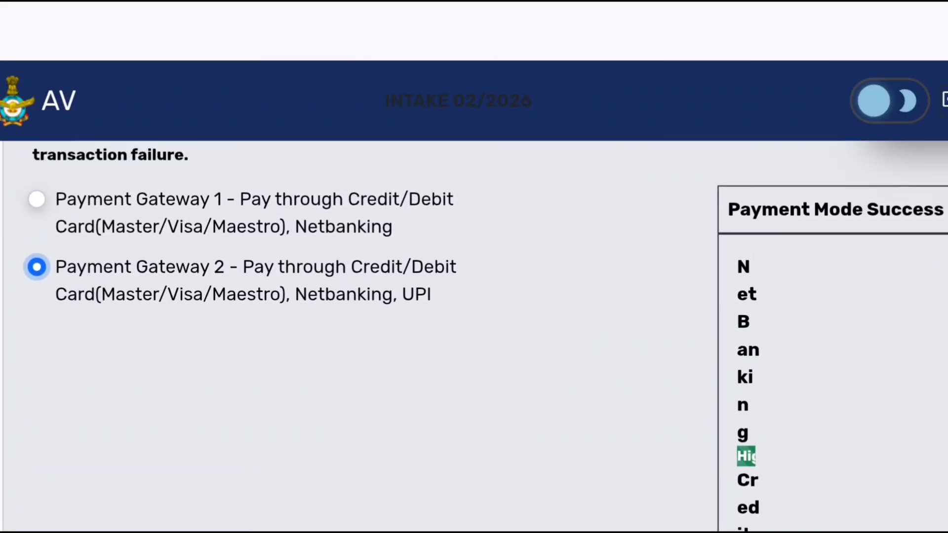
pyautogui.scroll(-2, 473, 335)
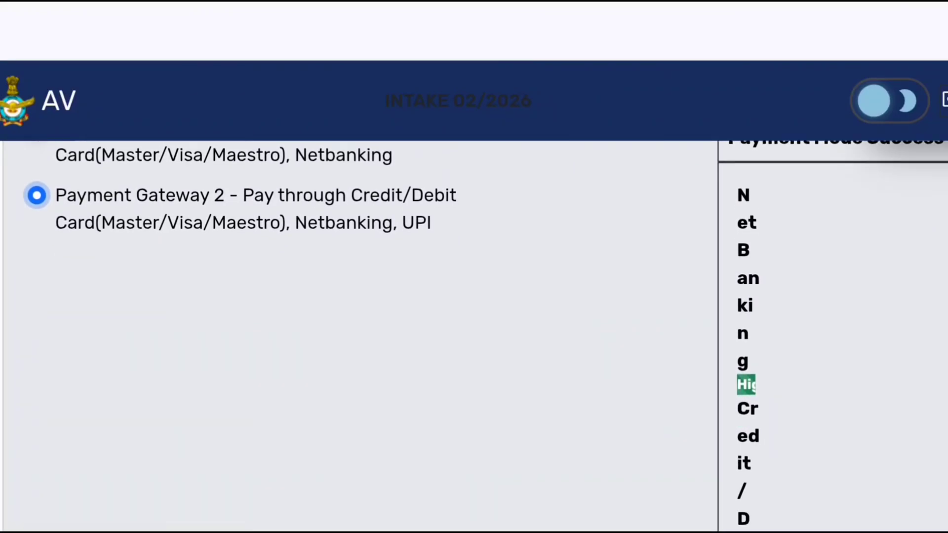
pyautogui.scroll(1, 473, 336)
pyautogui.scroll(-10, 474, 335)
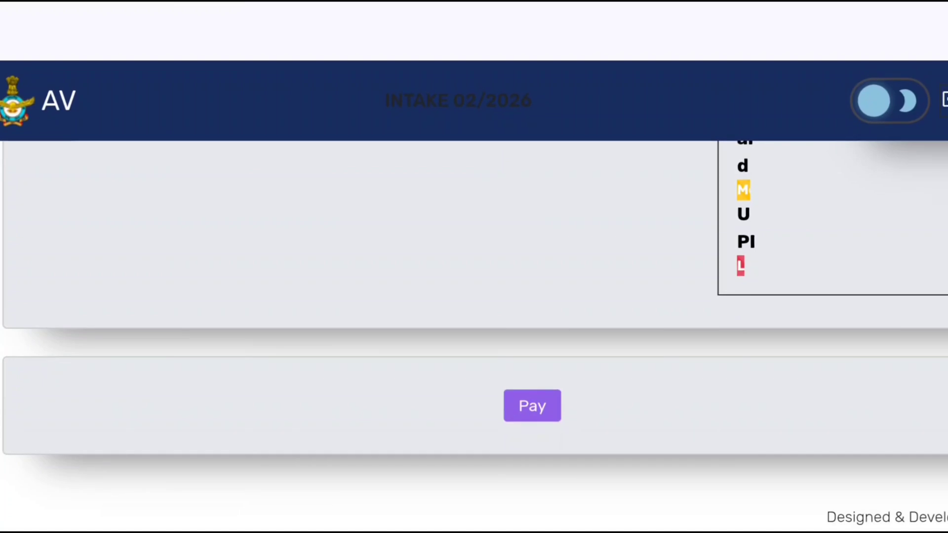
pyautogui.click(531, 405)
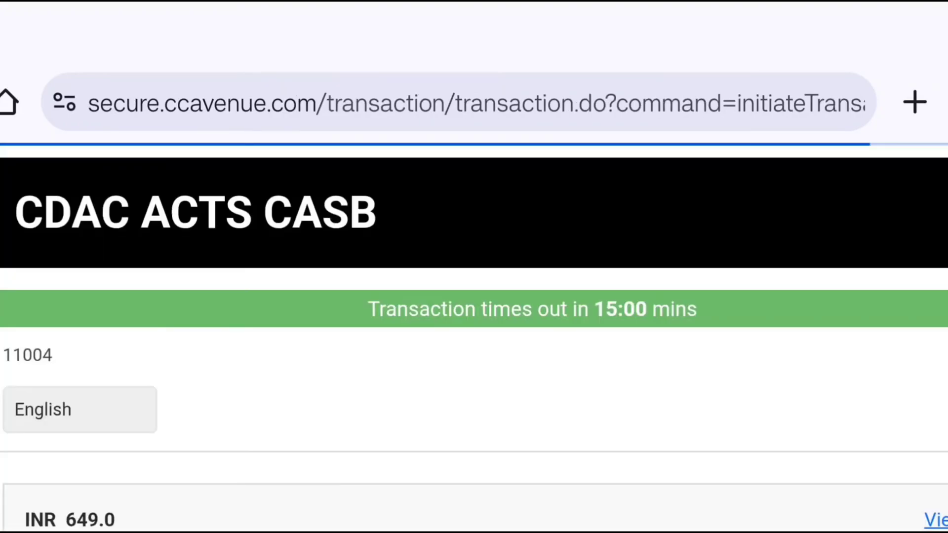
# - Review the payment page's amount and available payment methods
pyautogui.scroll(-7, 473, 296)
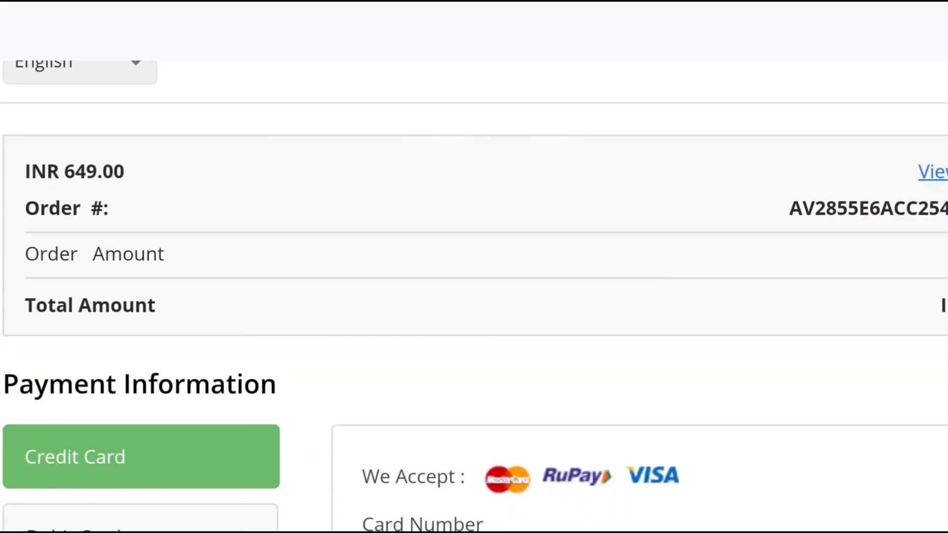
pyautogui.scroll(-5, 474, 296)
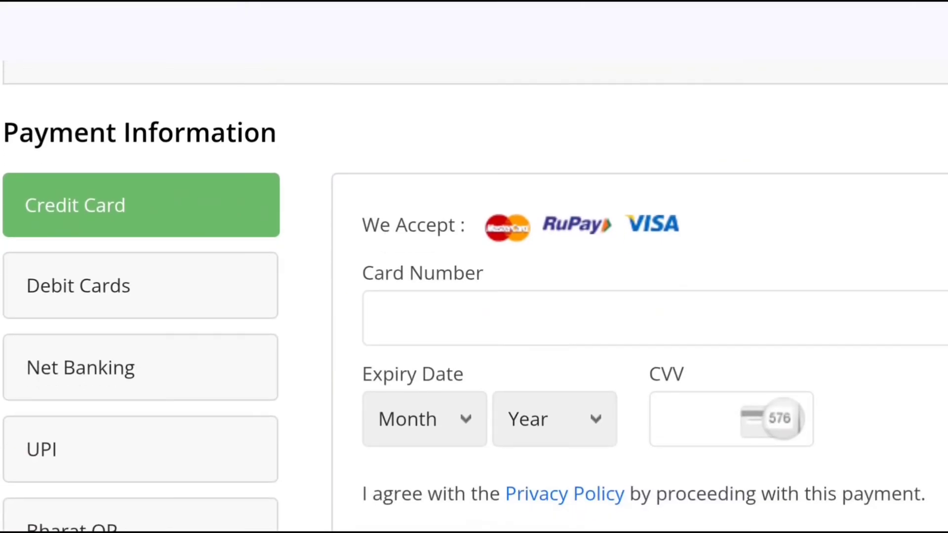
pyautogui.scroll(-3, 473, 296)
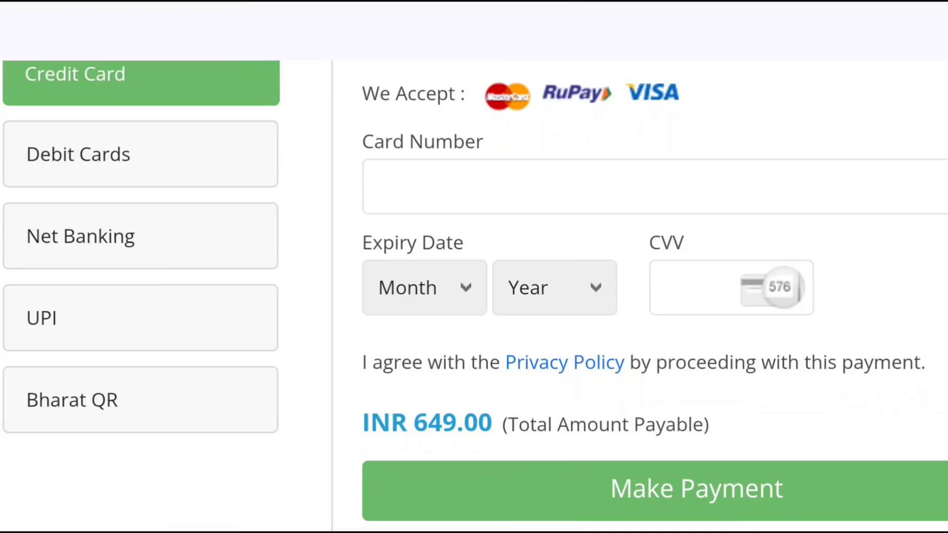
# - Switch the payment method to UPI
pyautogui.click(140, 318)
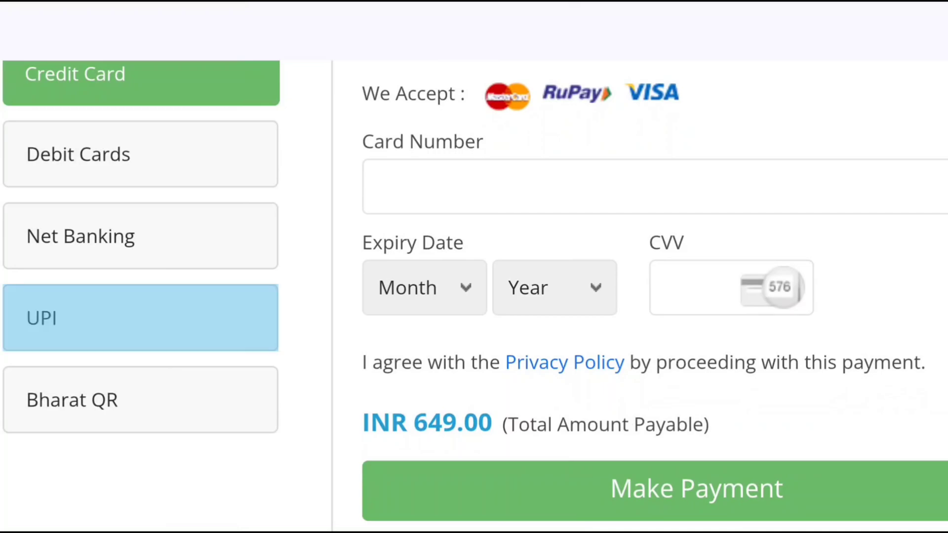
pyautogui.scroll(3, 474, 296)
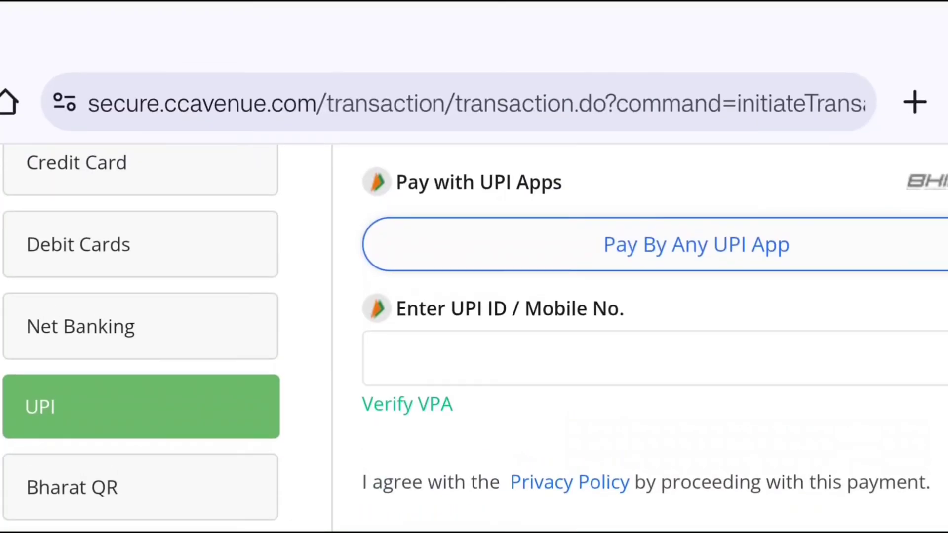
pyautogui.scroll(-4, 474, 296)
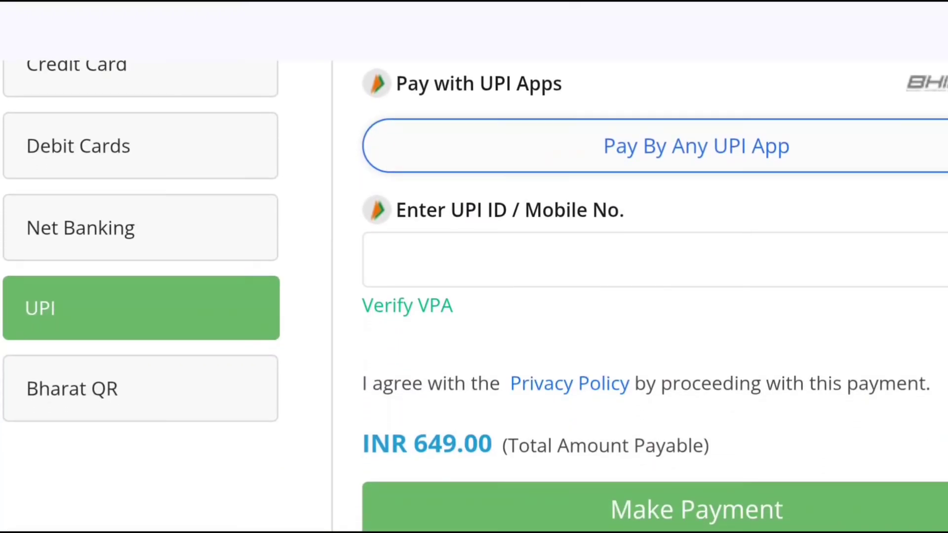
pyautogui.scroll(-1, 474, 296)
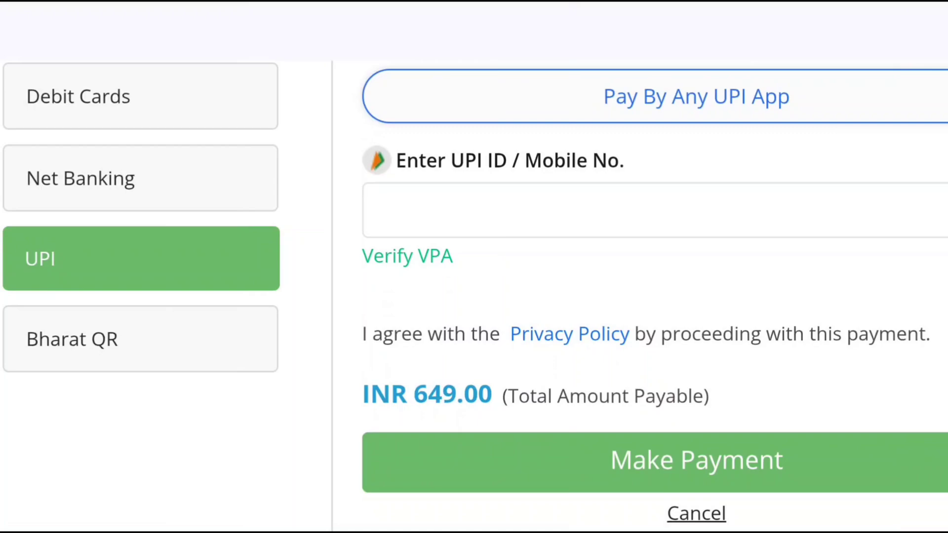
pyautogui.scroll(-4, 474, 296)
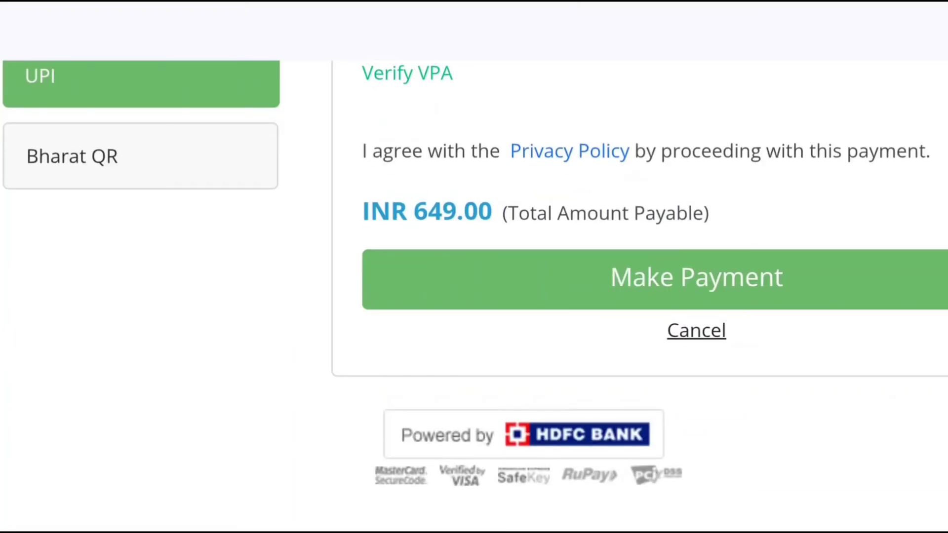
# - Scroll through the payment page to review the UPI ID field, payable amount, order details and timeout
pyautogui.scroll(2, 474, 297)
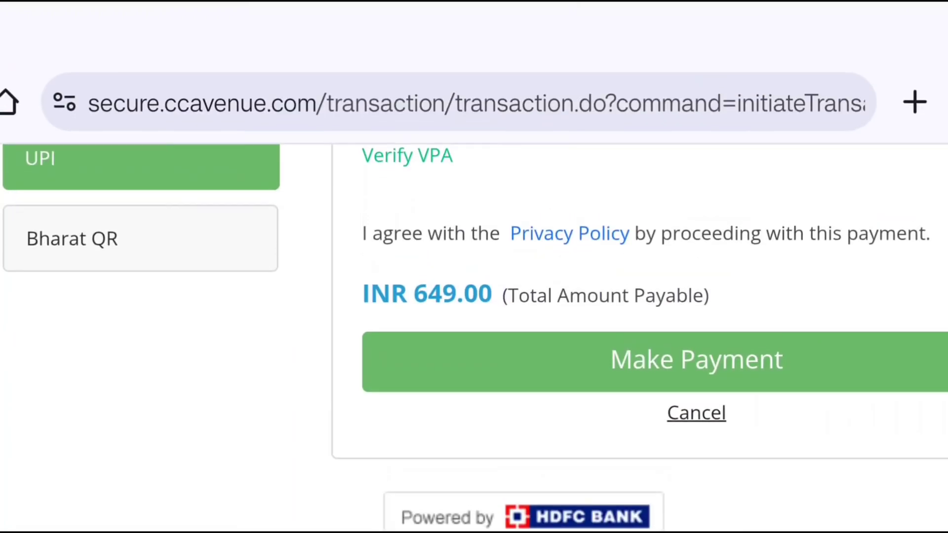
pyautogui.scroll(-2, 474, 296)
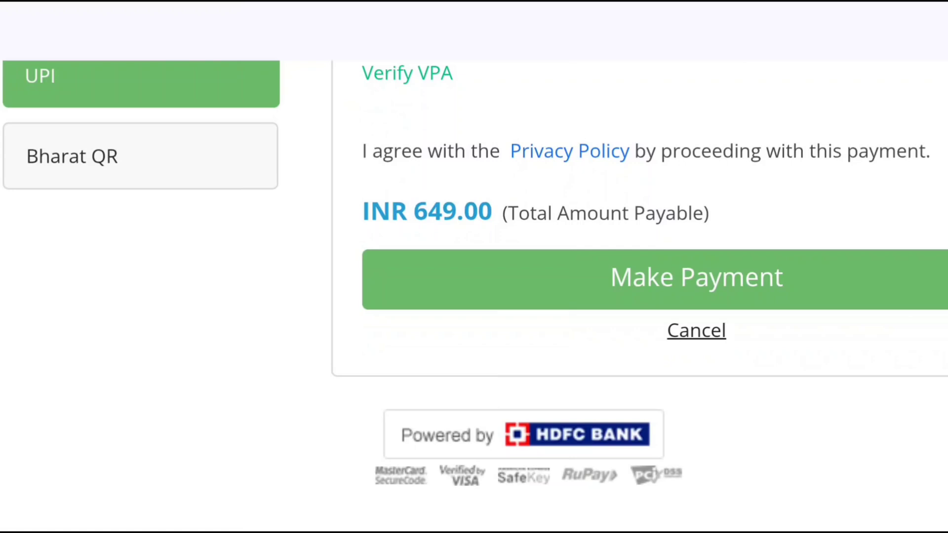
pyautogui.scroll(1, 473, 276)
pyautogui.scroll(4, 474, 296)
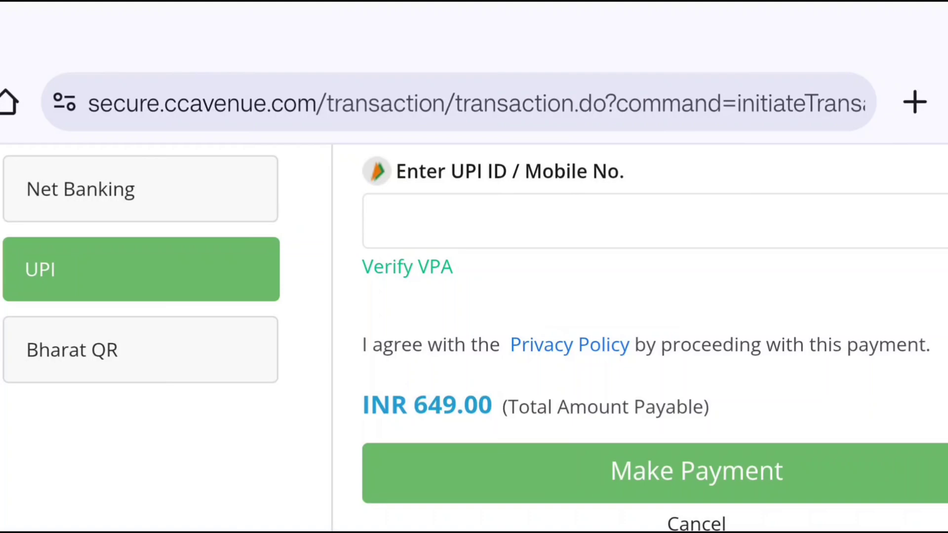
pyautogui.scroll(1, 474, 335)
pyautogui.scroll(3, 474, 336)
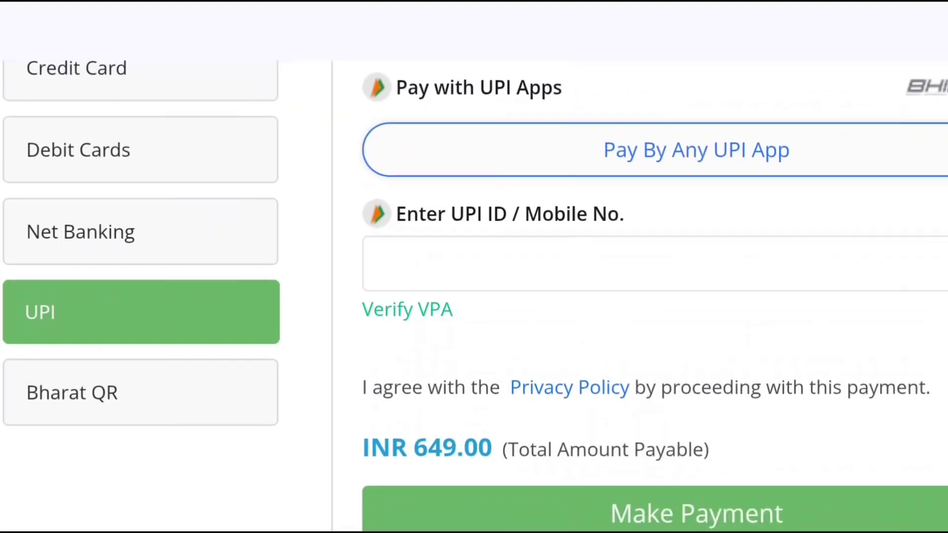
pyautogui.scroll(-5, 473, 296)
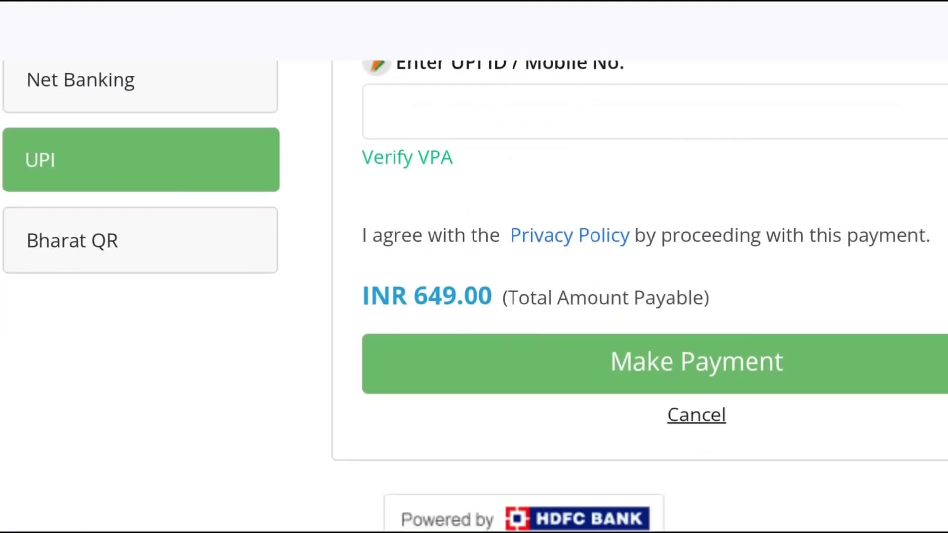
pyautogui.scroll(5, 474, 296)
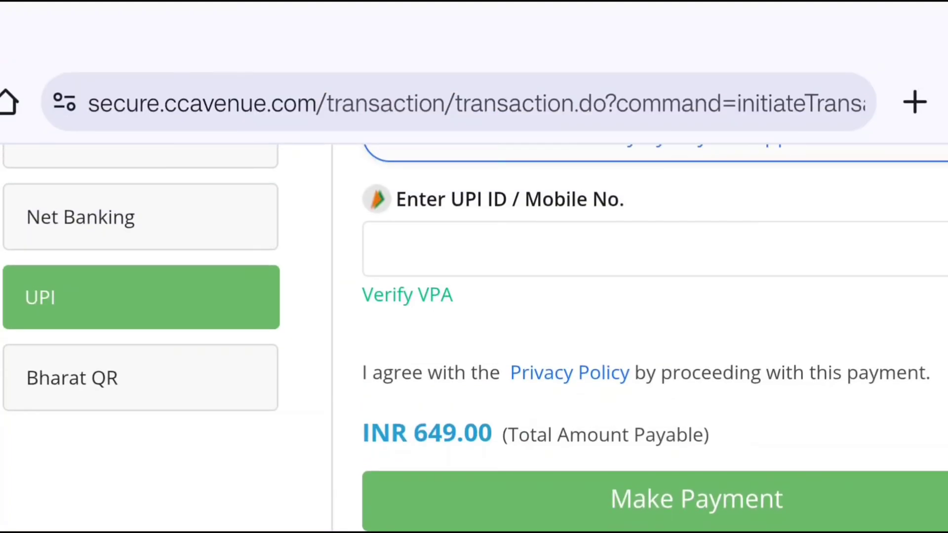
pyautogui.scroll(1, 473, 336)
pyautogui.scroll(8, 474, 335)
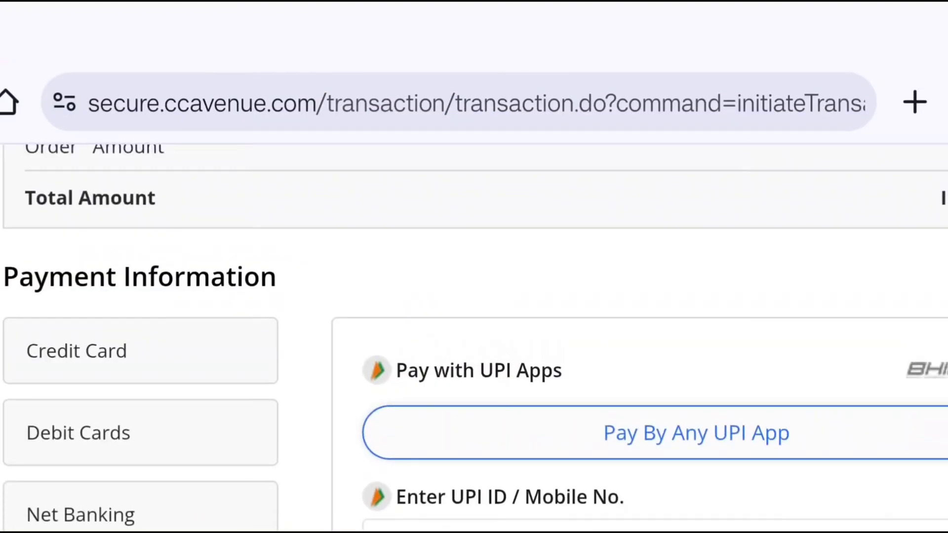
pyautogui.scroll(4, 474, 336)
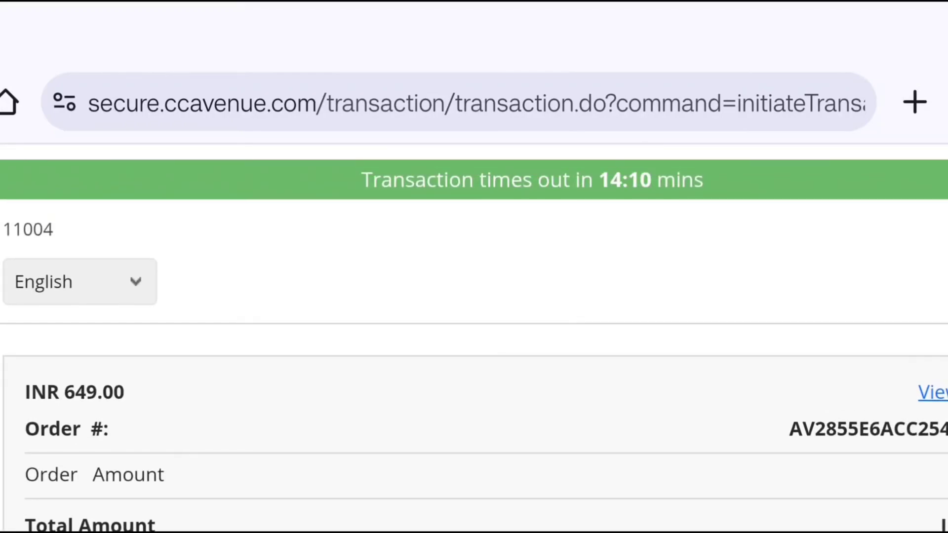